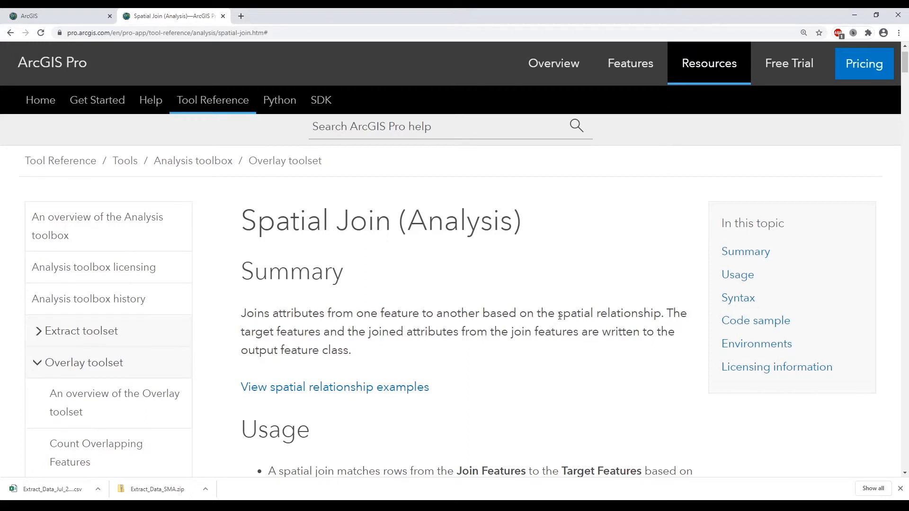
# Read the Spatial Join summary, highlighting "spatial relationship", "target features" and "join features"
pyautogui.moveTo(561, 312); pyautogui.dragTo(661, 314)
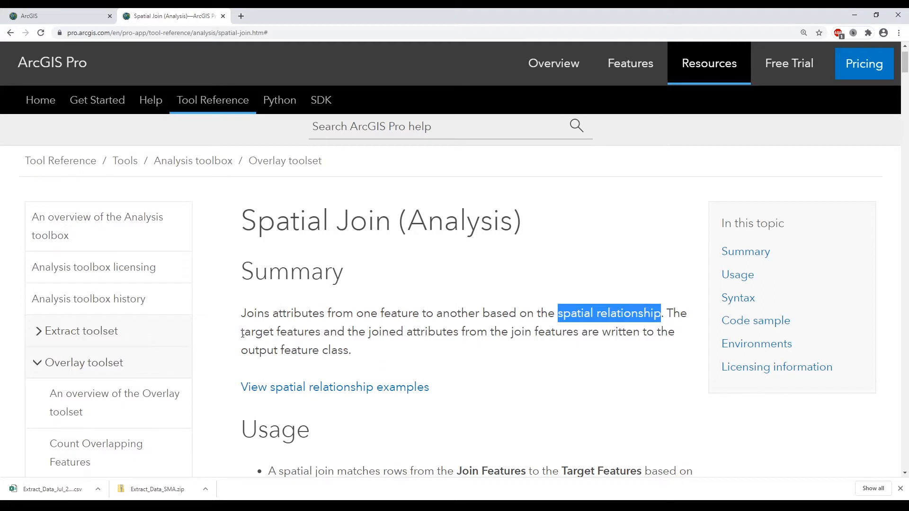
pyautogui.moveTo(242, 332); pyautogui.dragTo(321, 332)
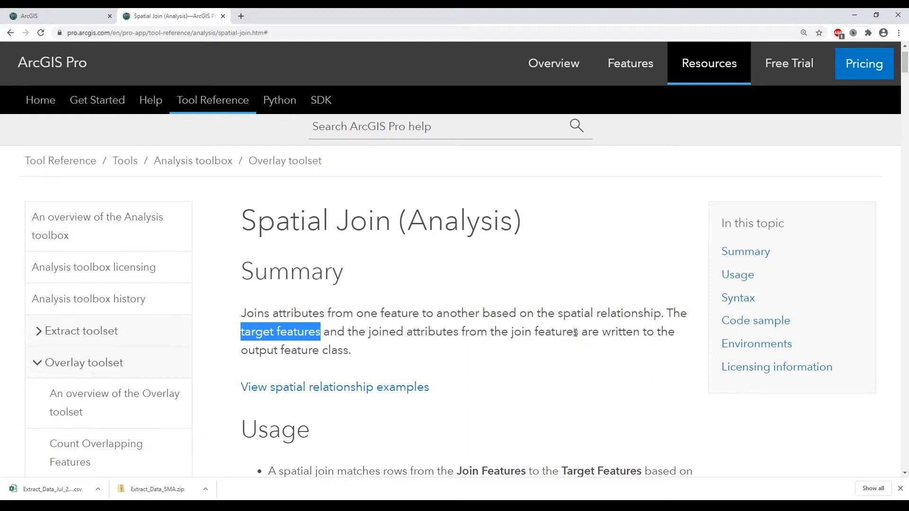
pyautogui.moveTo(574, 333); pyautogui.dragTo(507, 336)
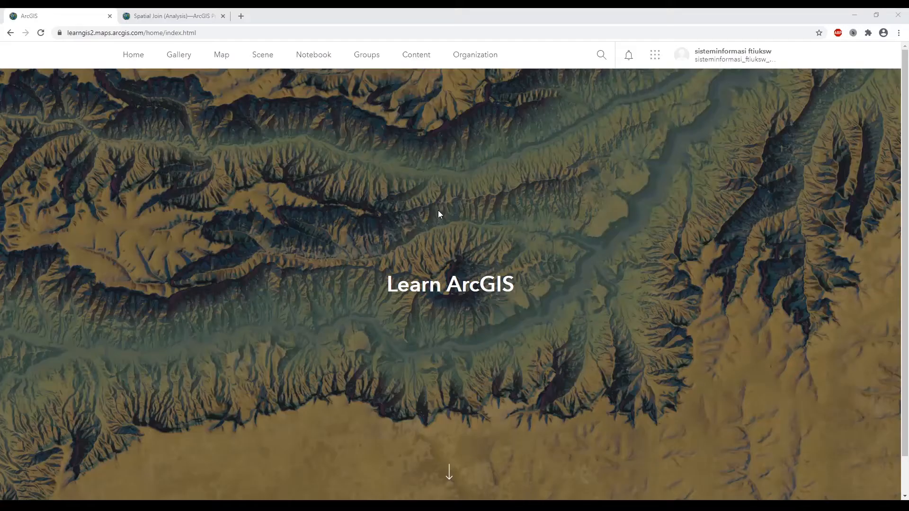
# Open the map viewer and start the Join Features tool from the Summarize Data analysis tools
pyautogui.click(225, 61)
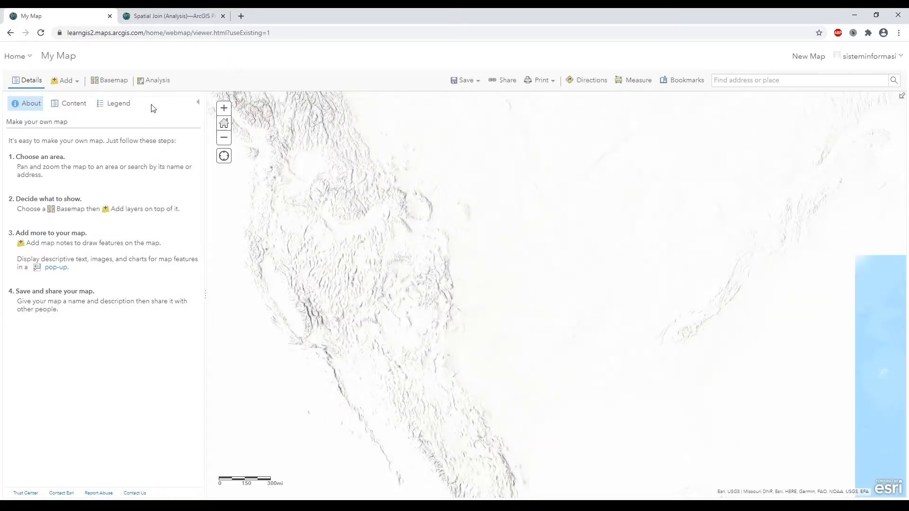
pyautogui.click(153, 87)
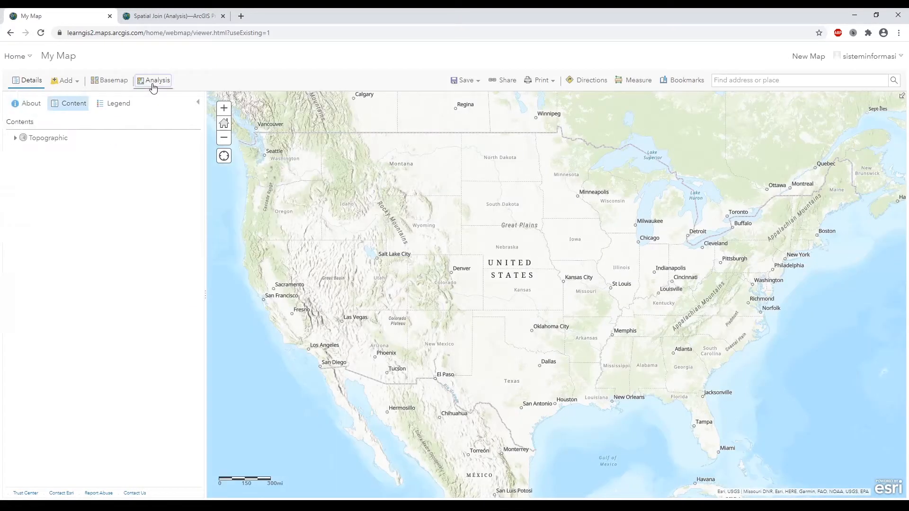
pyautogui.click(7, 116)
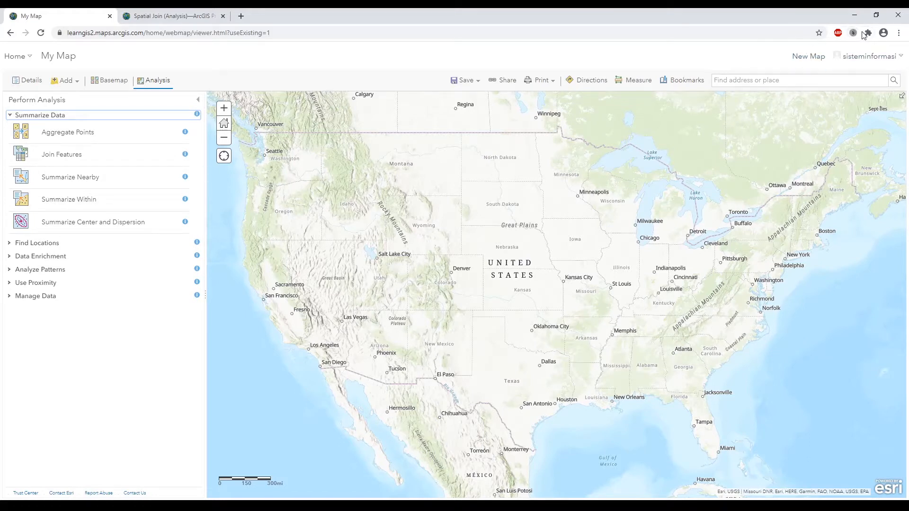
pyautogui.click(76, 154)
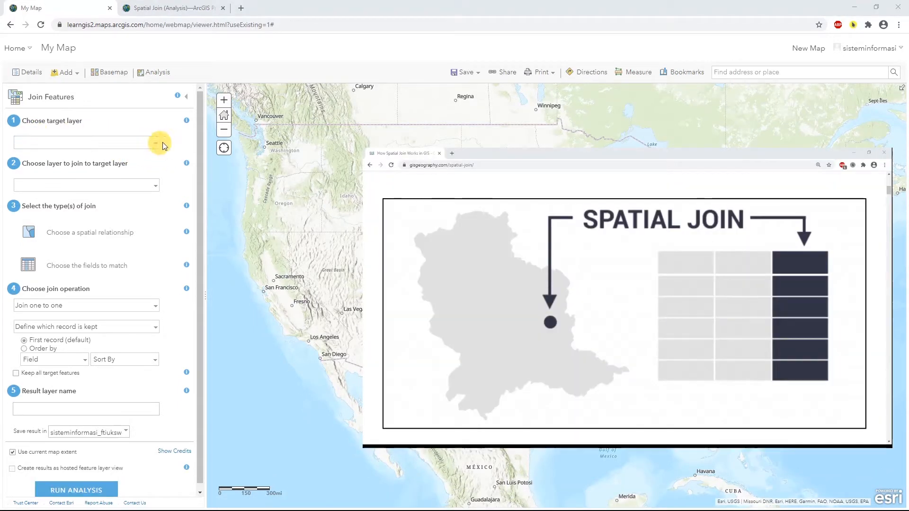
# Read the target layer help, highlighting the phrase about appended join attributes, and review the Join Features parameters down to the result layer name
pyautogui.click(185, 122)
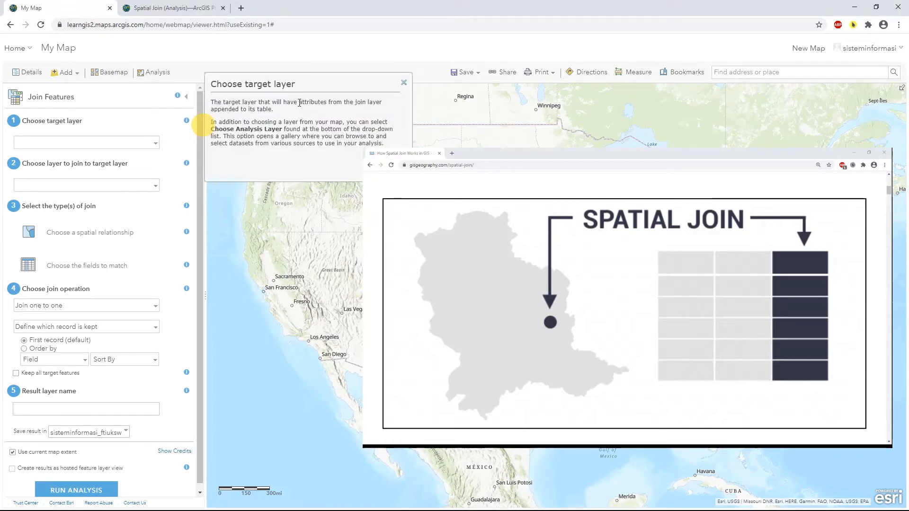
pyautogui.moveTo(298, 102); pyautogui.dragTo(317, 113)
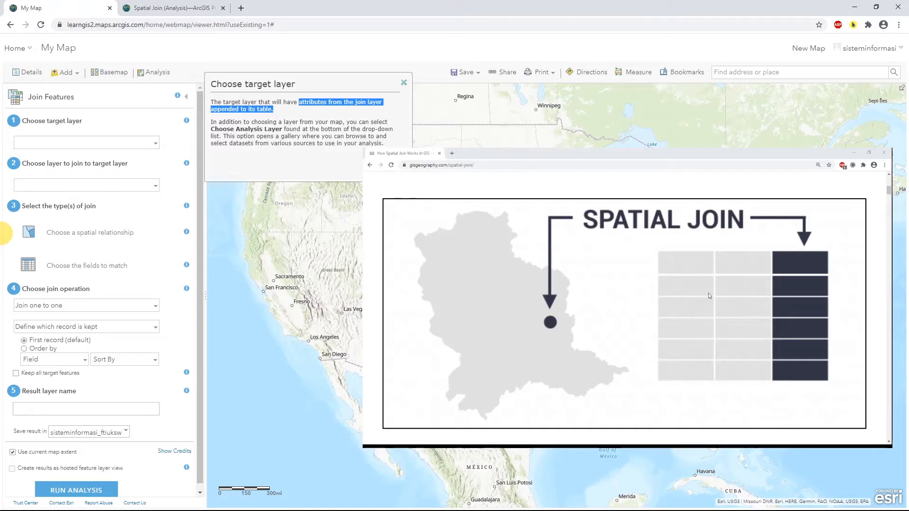
pyautogui.scroll(-1, 119, 355)
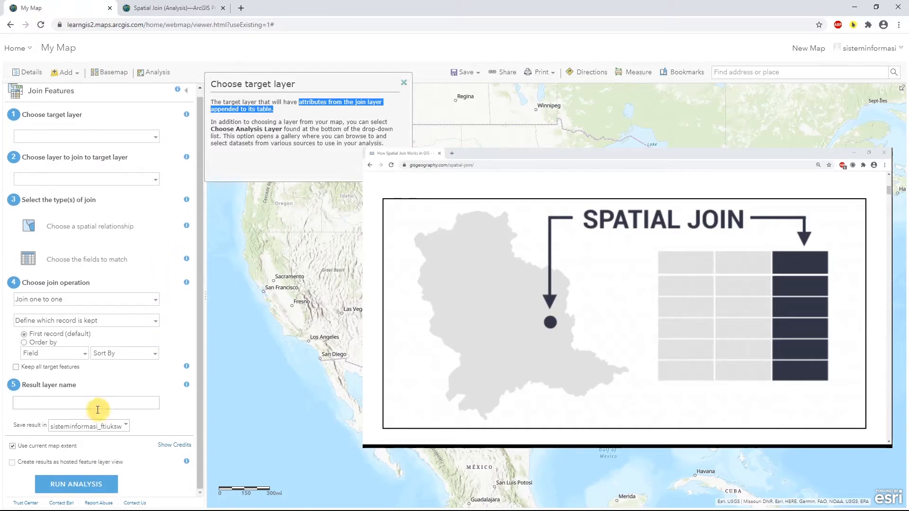
pyautogui.click(84, 402)
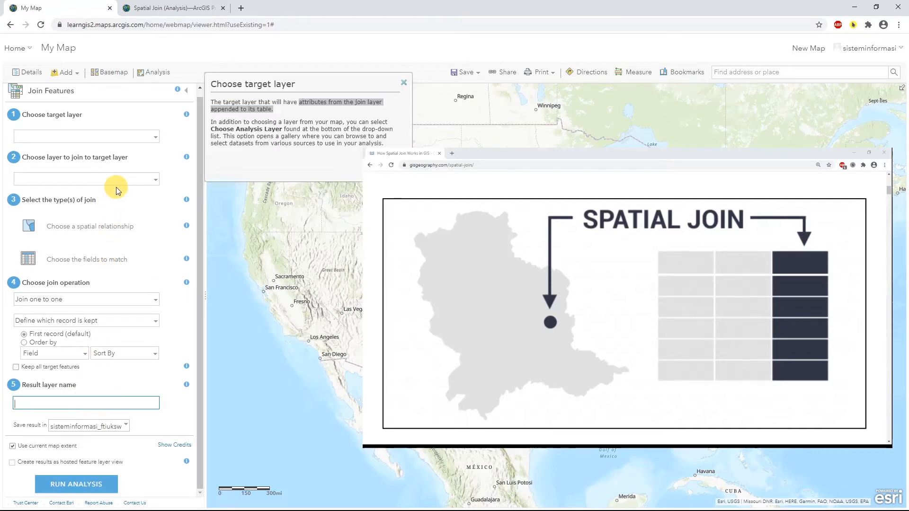
pyautogui.scroll(1, 116, 186)
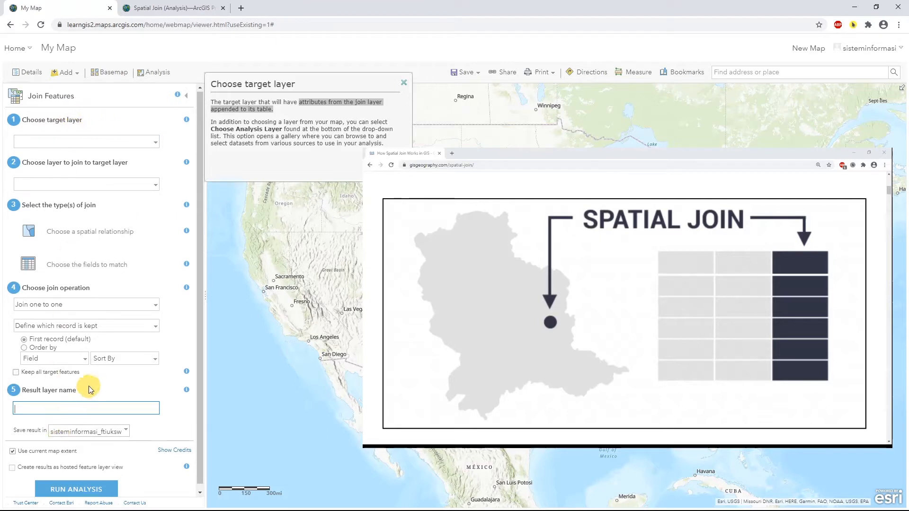
pyautogui.scroll(-1, 81, 389)
pyautogui.click(70, 397)
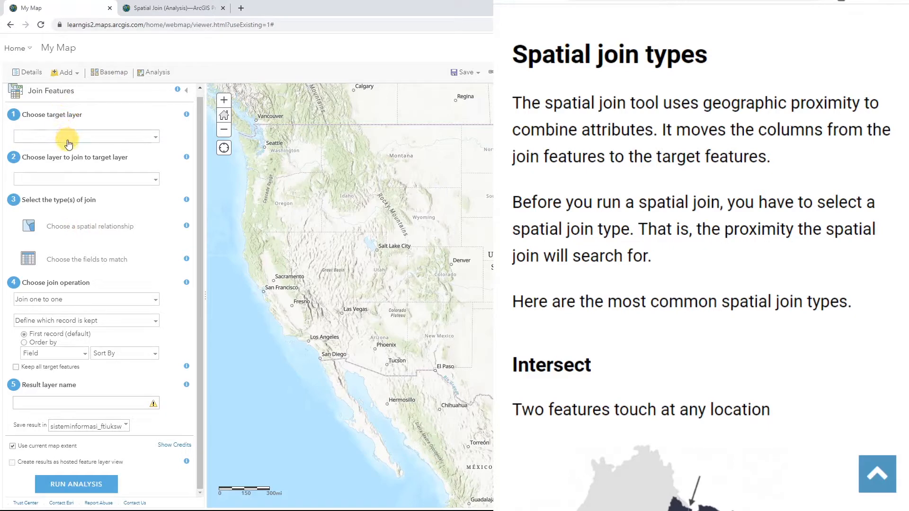
# Read the help on choosing a spatial relationship alongside the Intersect example in the spatial join types article
pyautogui.click(187, 226)
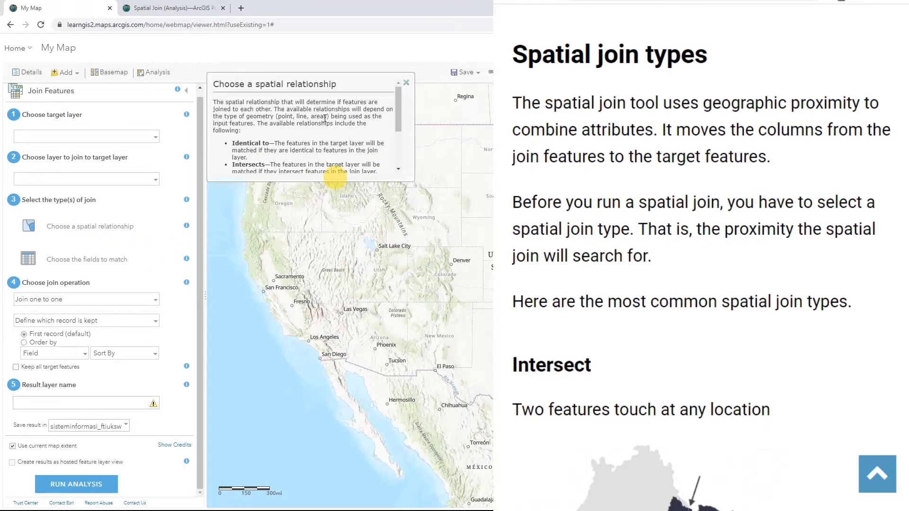
pyautogui.scroll(-1, 325, 118)
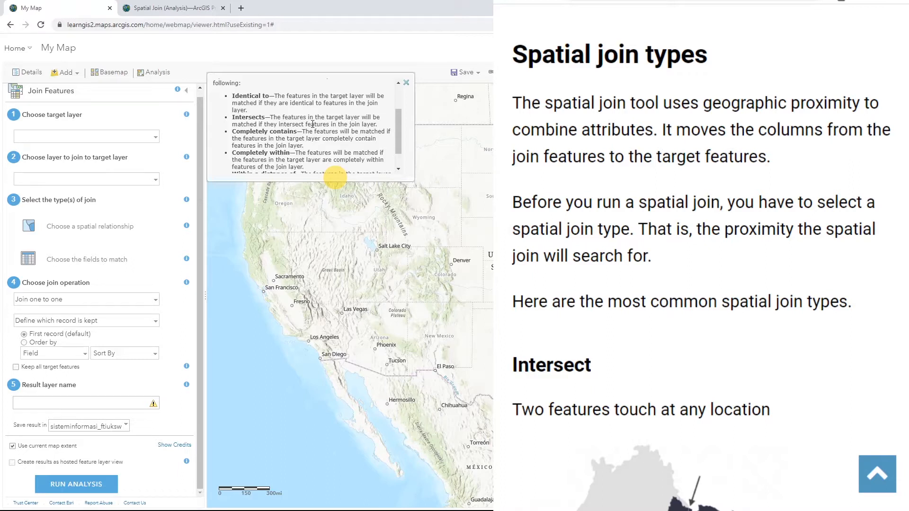
pyautogui.scroll(-4, 595, 268)
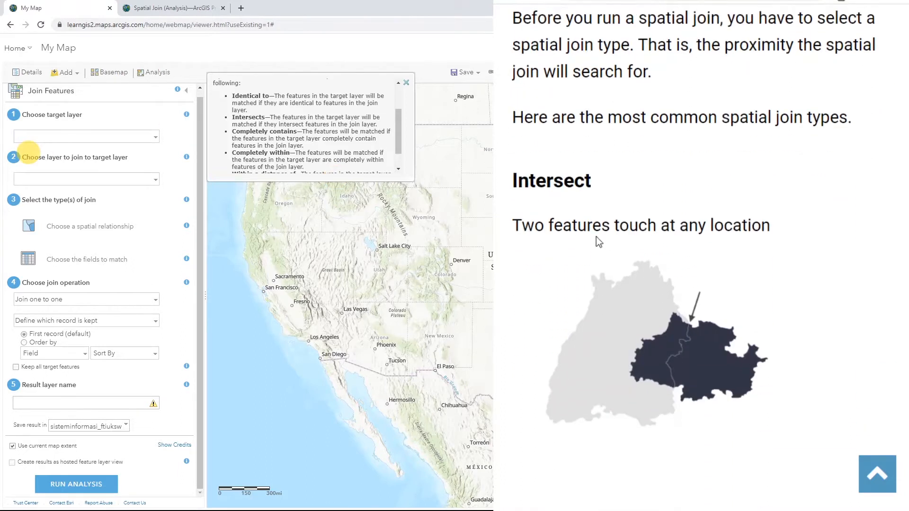
pyautogui.scroll(-3, 599, 229)
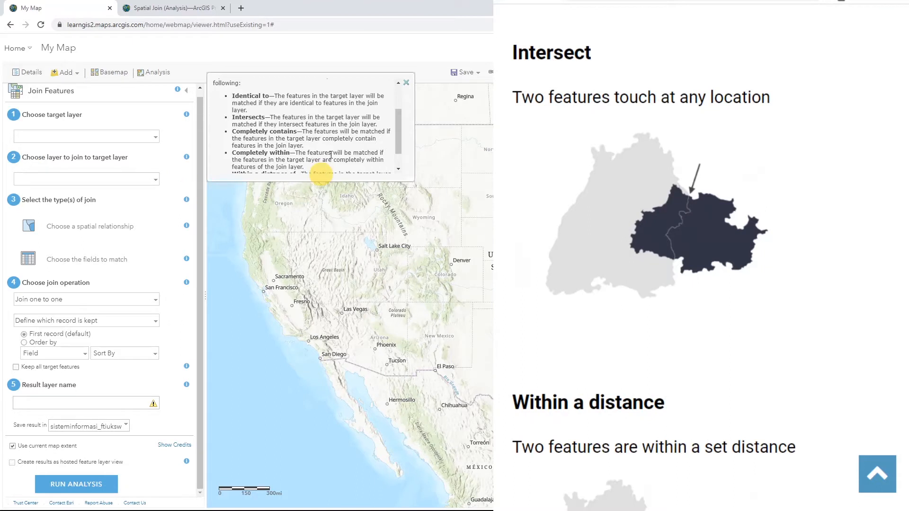
pyautogui.scroll(3, 298, 142)
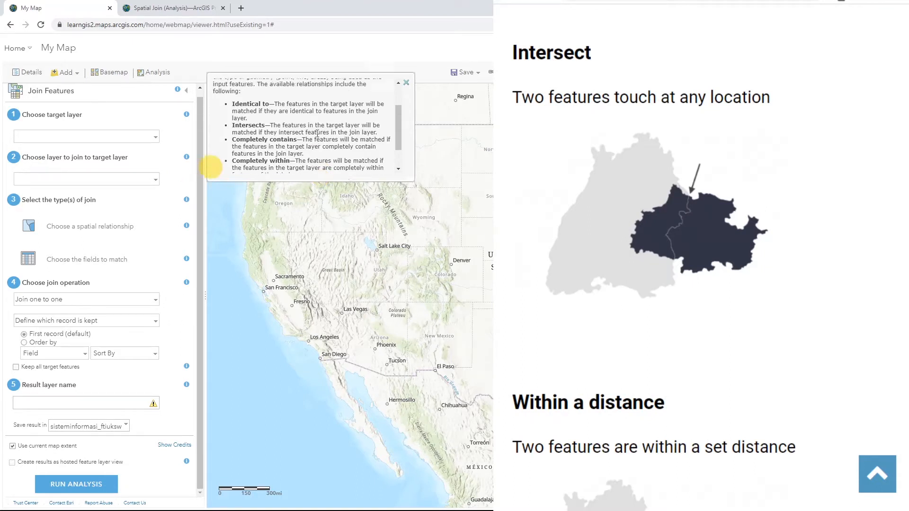
pyautogui.scroll(-3, 290, 135)
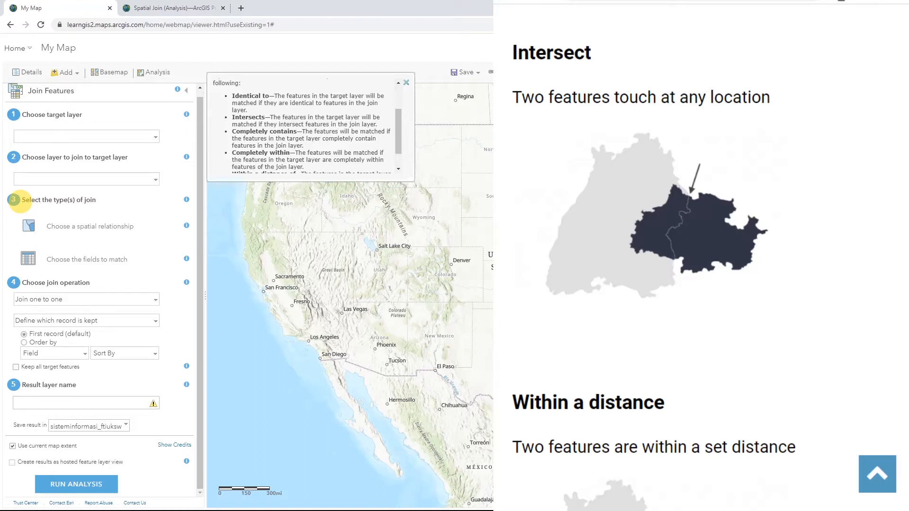
pyautogui.scroll(1, 376, 150)
pyautogui.scroll(-1, 258, 144)
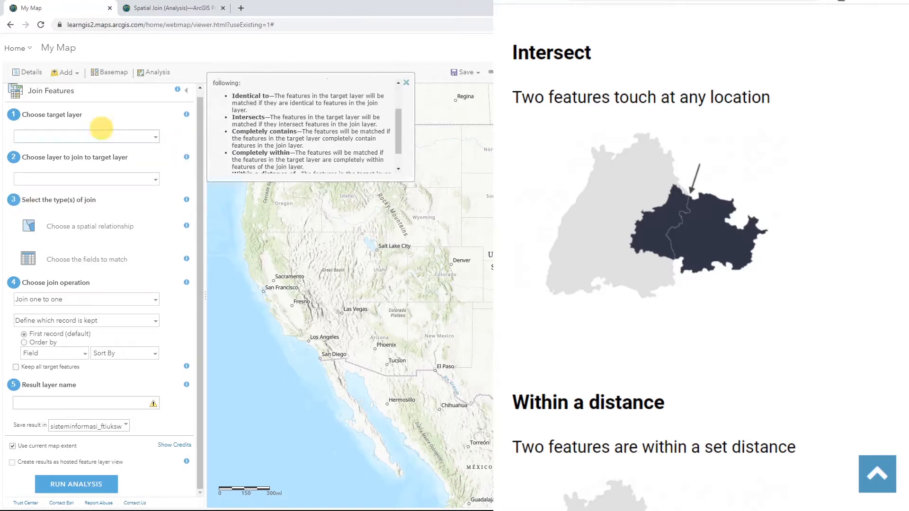
# Review the Within a distance, Completely within and Identical join types, comparing them with the spatial relationship help
pyautogui.scroll(-4, 607, 246)
pyautogui.scroll(-3, 620, 234)
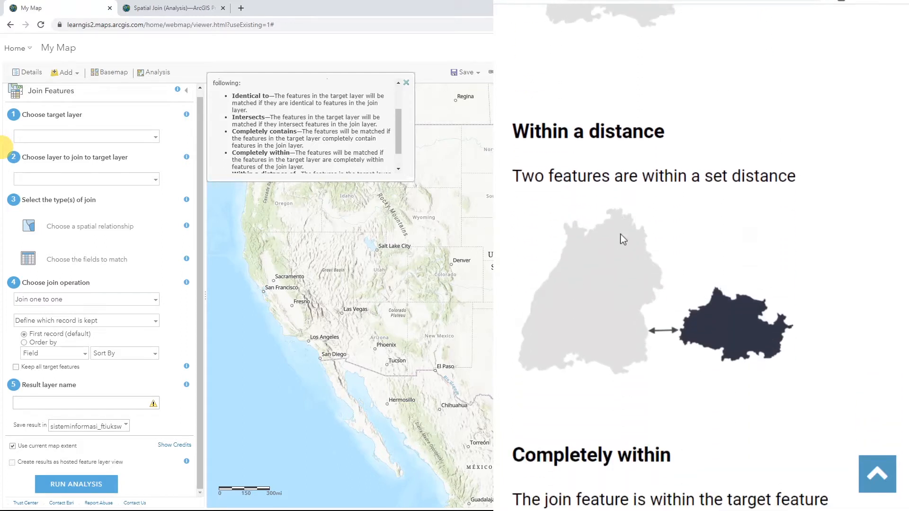
pyautogui.scroll(-1, 329, 136)
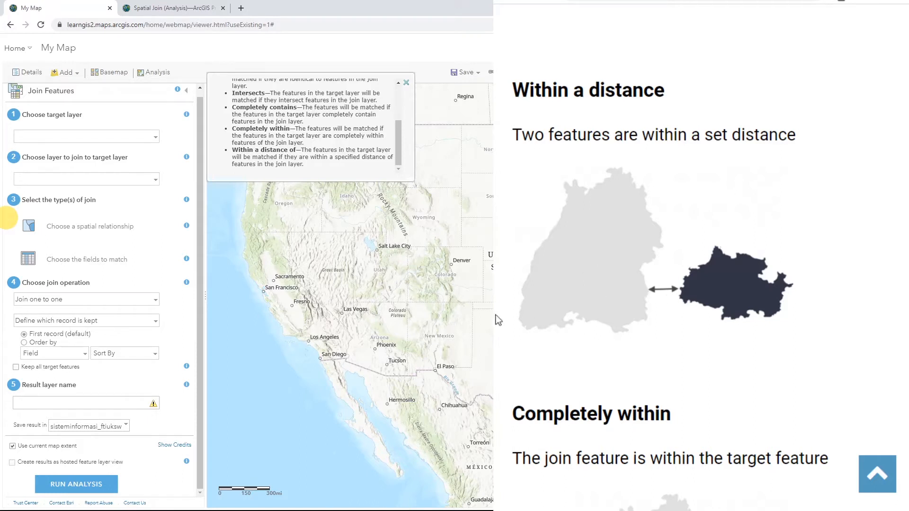
pyautogui.scroll(-6, 610, 319)
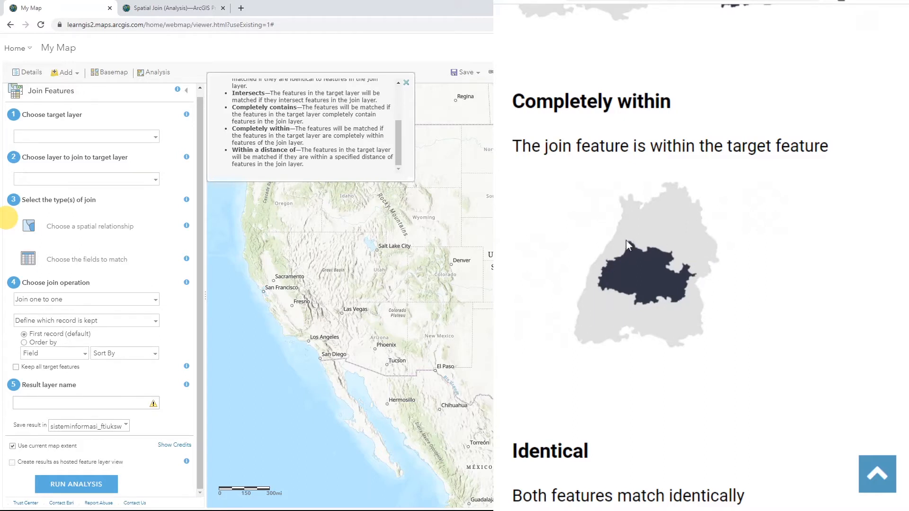
pyautogui.scroll(-8, 640, 287)
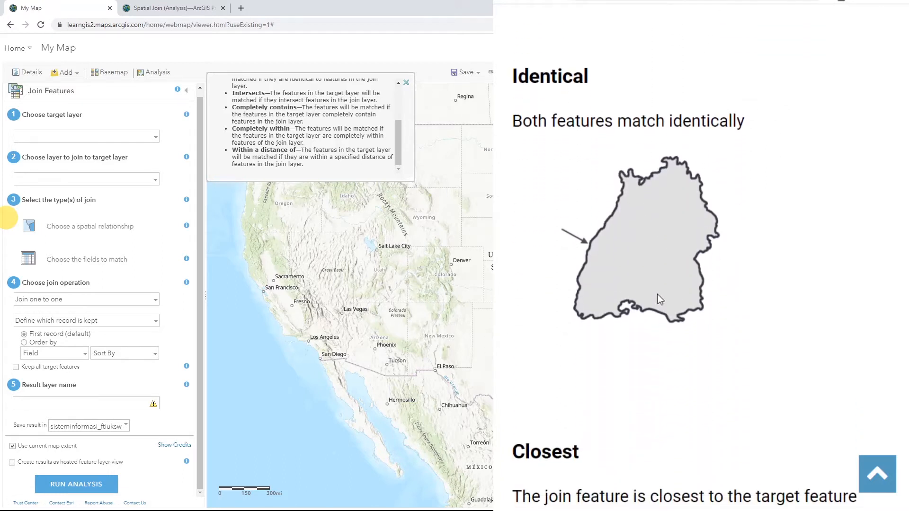
pyautogui.scroll(-6, 661, 247)
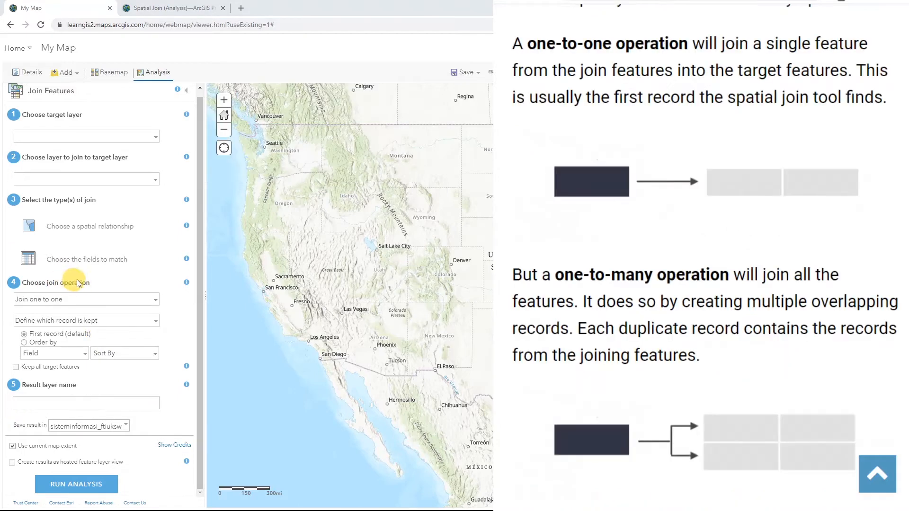
# Examine the available join operations and open the help on choosing a join operation
pyautogui.click(157, 304)
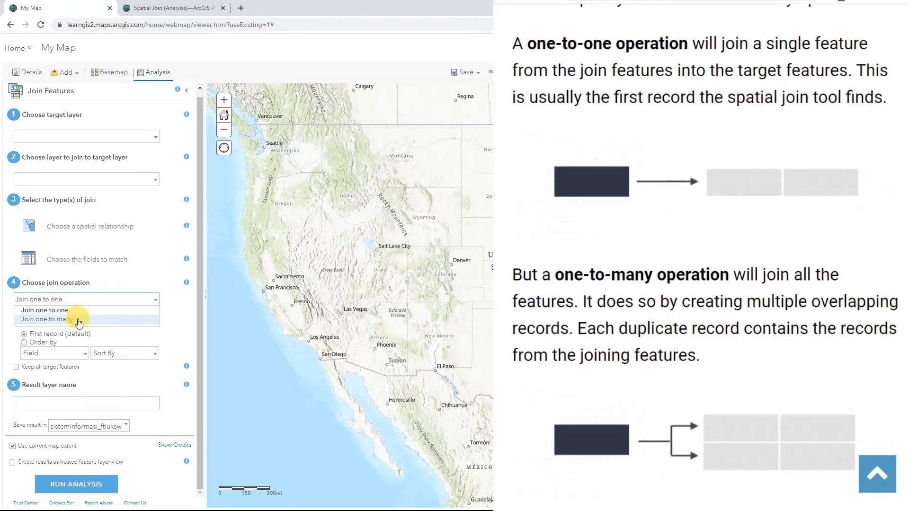
pyautogui.click(112, 279)
pyautogui.click(187, 282)
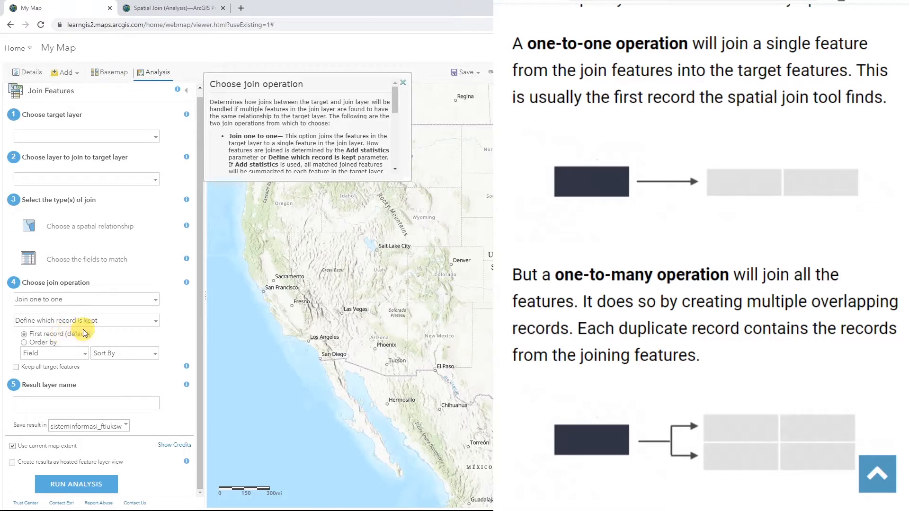
# Try Add statistics for the one-to-one join and change the join operation to Join one to many
pyautogui.click(157, 322)
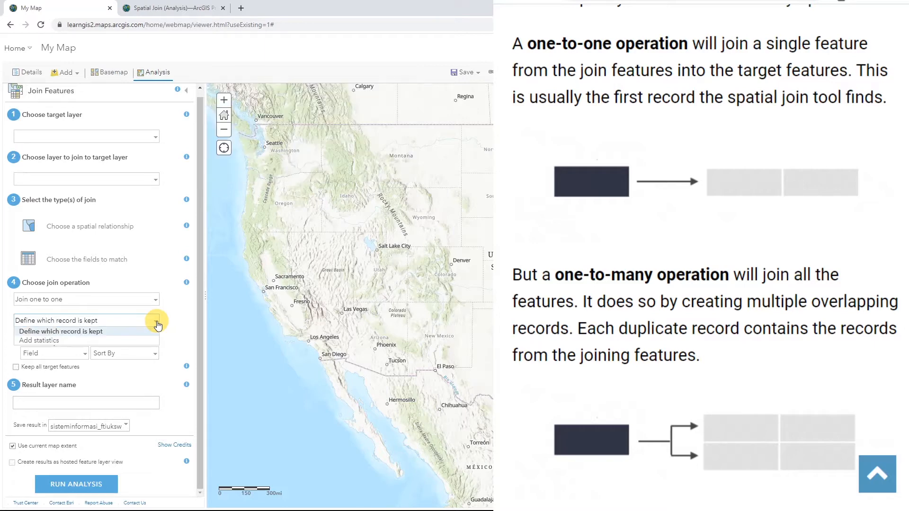
pyautogui.click(47, 341)
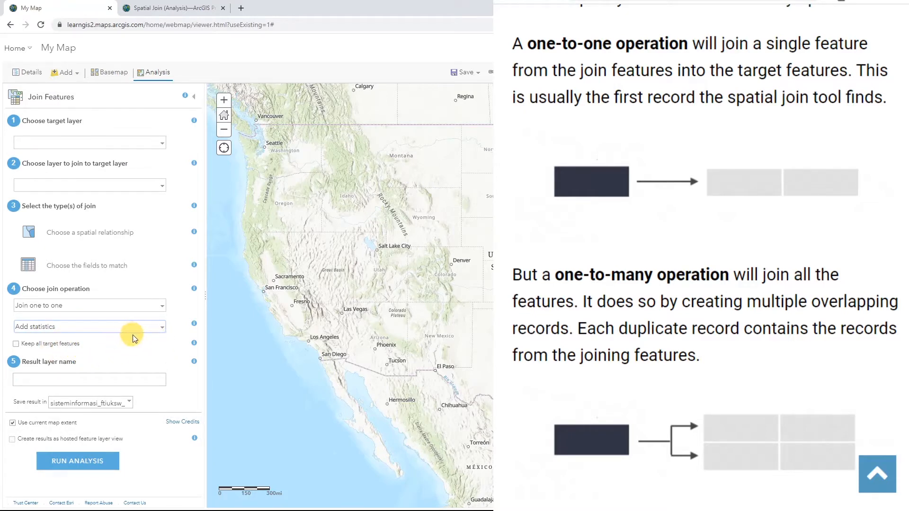
pyautogui.click(113, 306)
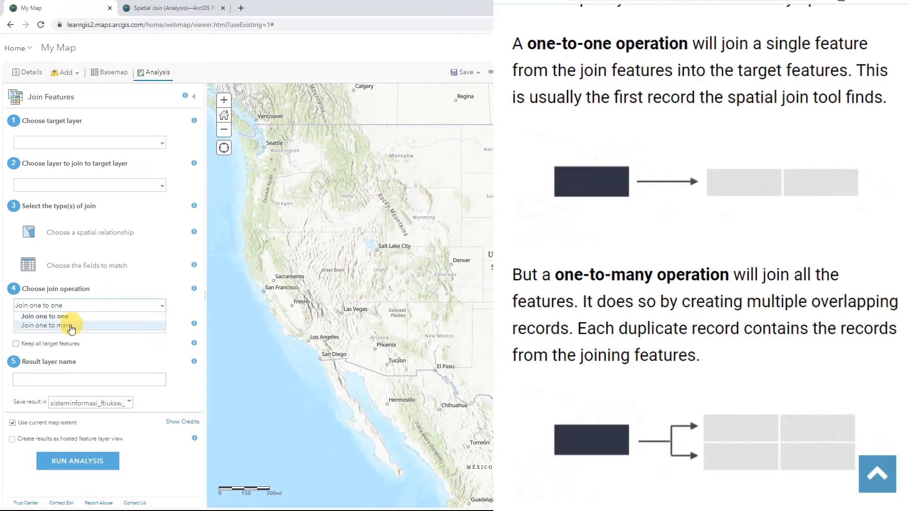
pyautogui.click(52, 325)
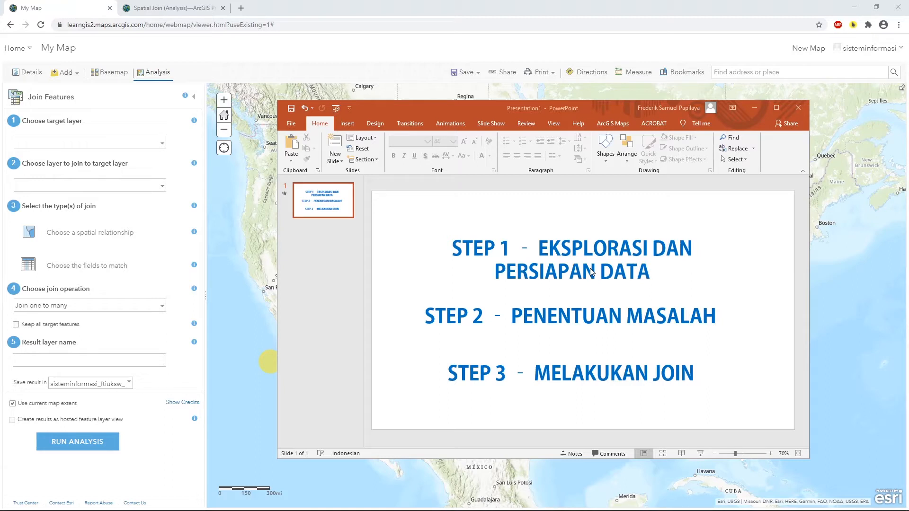
# Switch to the PowerPoint outline and highlight the Step 1 data exploration and preparation line and the Step 2 problem definition line
pyautogui.click(455, 250)
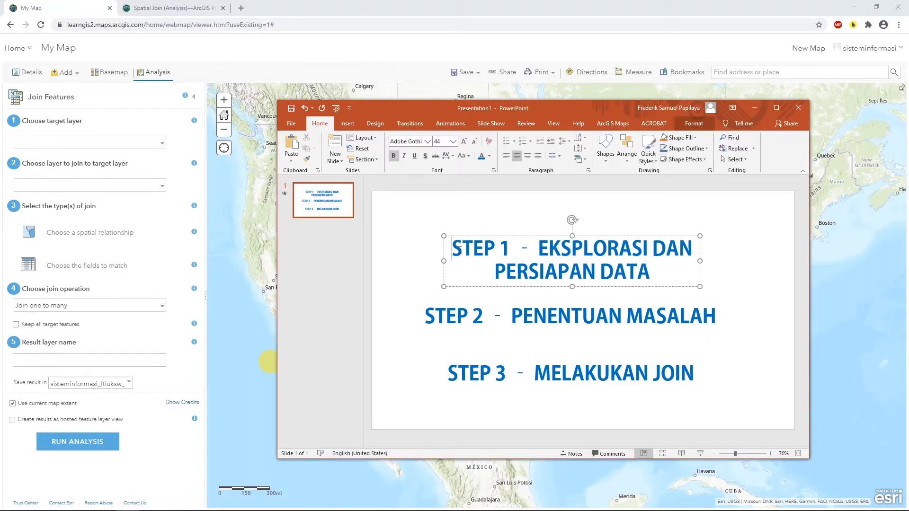
pyautogui.moveTo(461, 249); pyautogui.dragTo(666, 272)
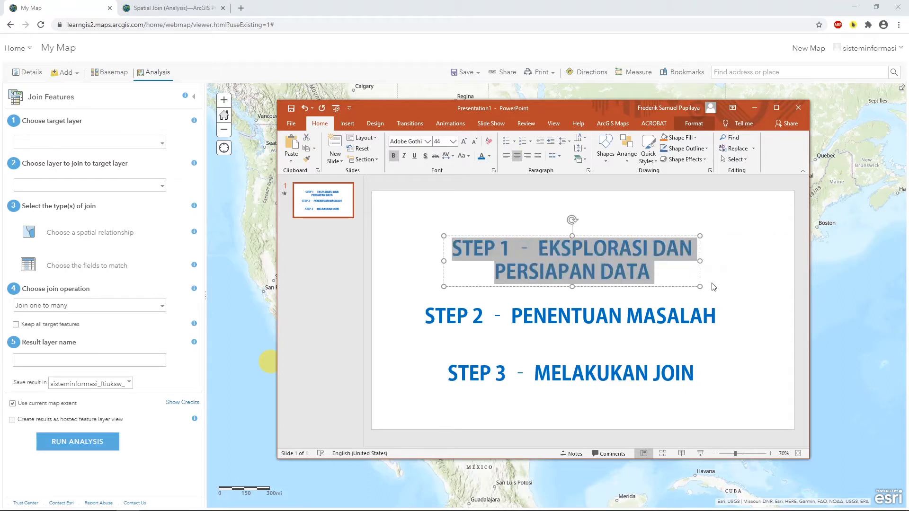
pyautogui.click(610, 322)
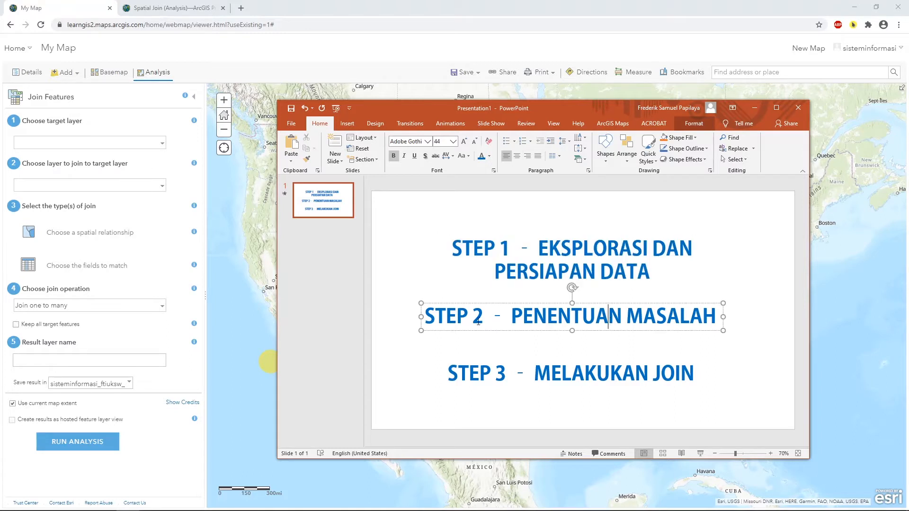
pyautogui.moveTo(466, 319); pyautogui.dragTo(706, 318)
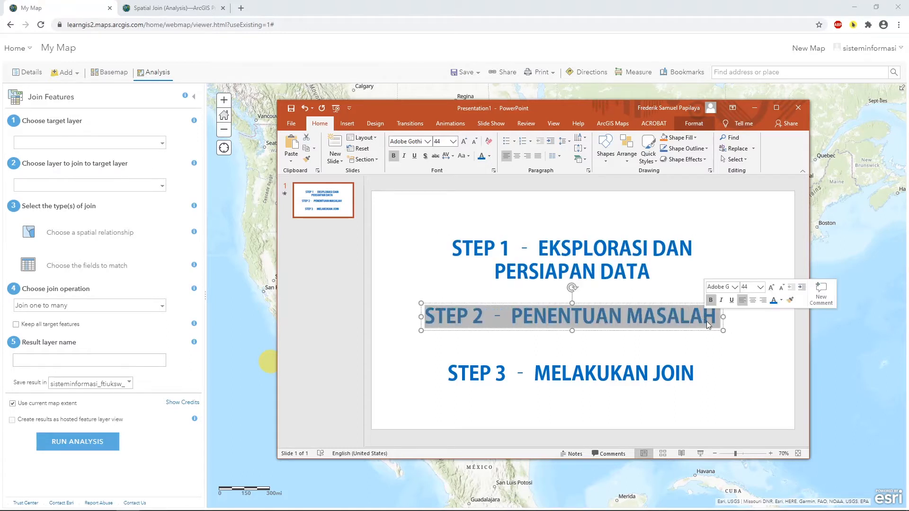
# Select the Step 3 join line in the presentation outline and switch back to the ArcGIS Online map
pyautogui.click(742, 346)
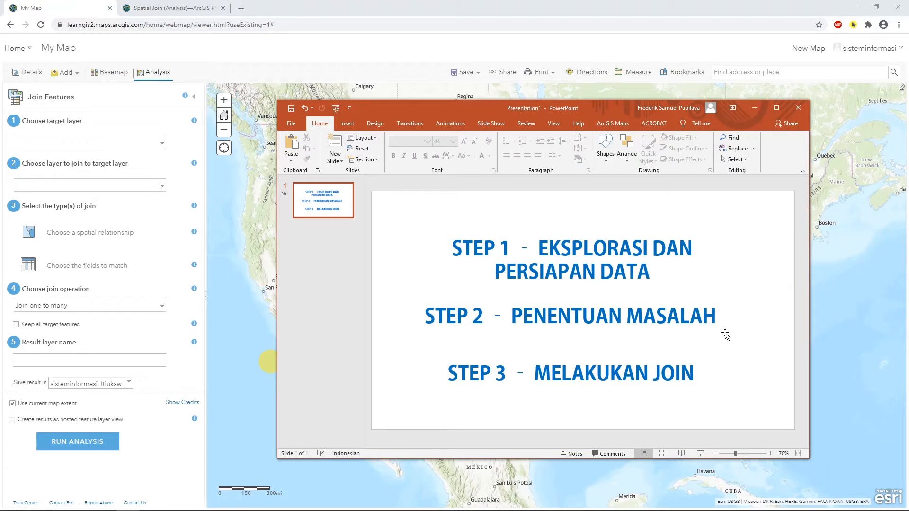
pyautogui.click(586, 368)
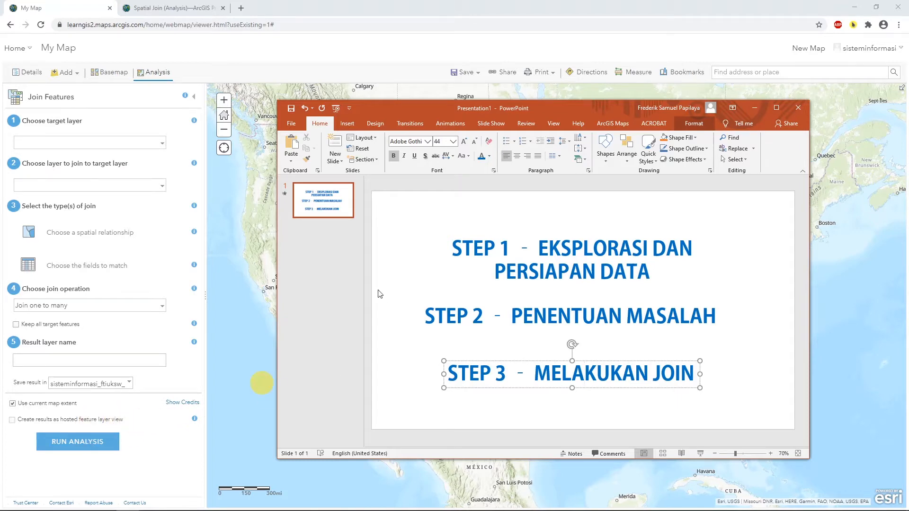
pyautogui.click(329, 14)
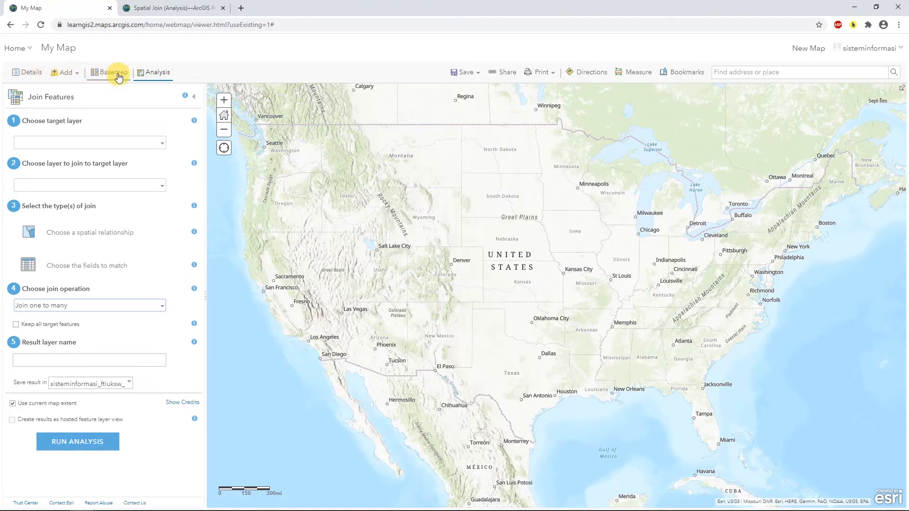
# Search for layers in My Groups and add the Salatiga_WFL1 layer to the map
pyautogui.click(25, 75)
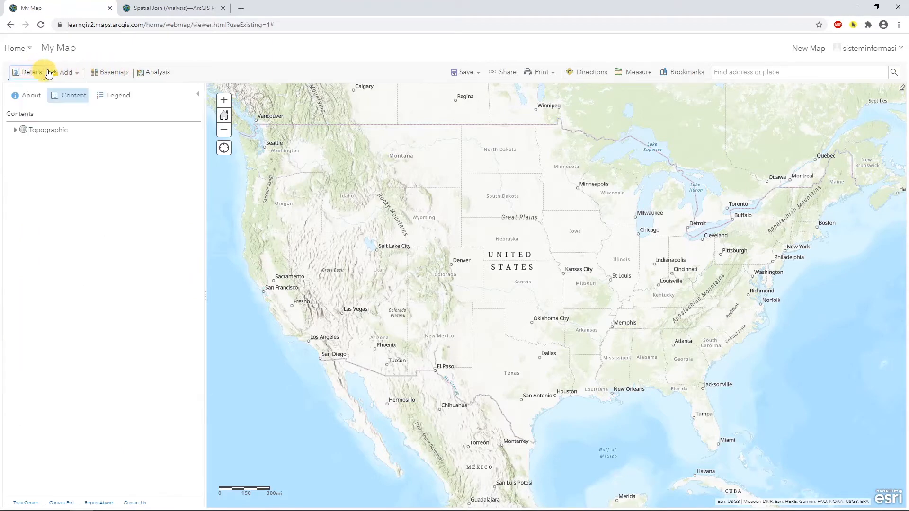
pyautogui.click(68, 74)
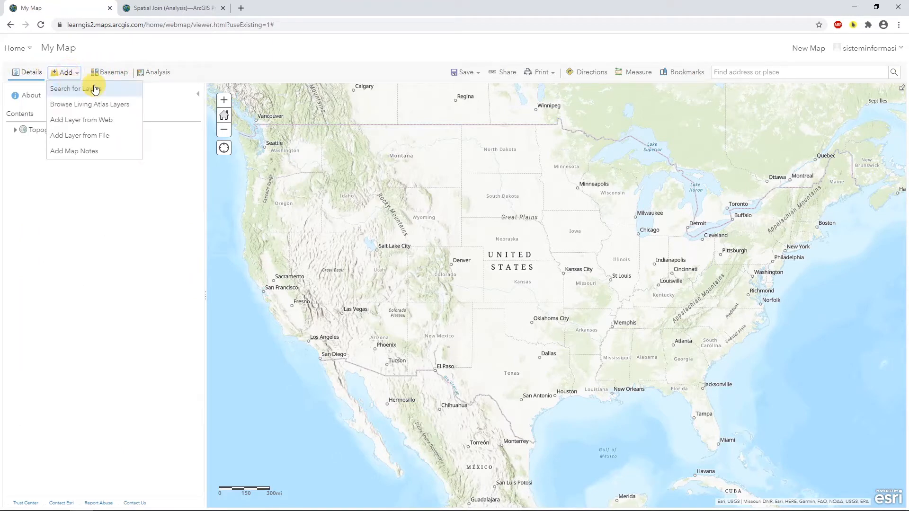
pyautogui.click(87, 90)
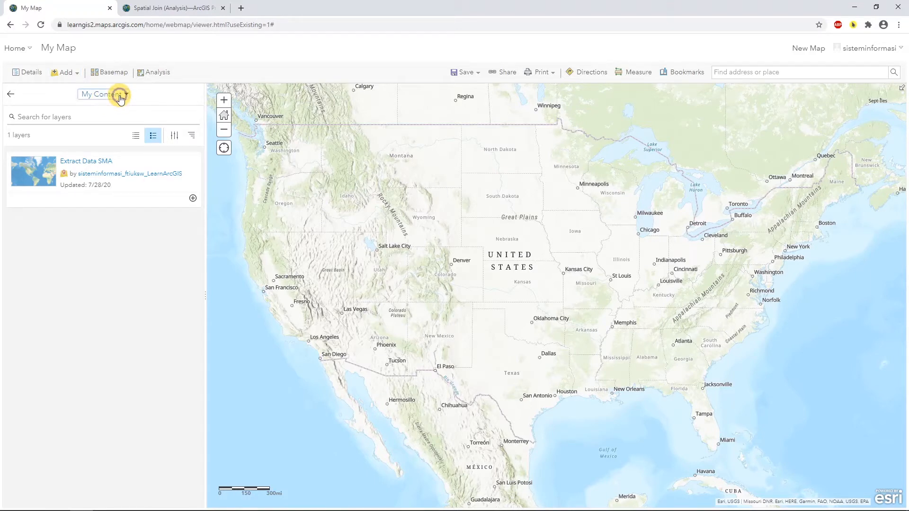
pyautogui.click(120, 96)
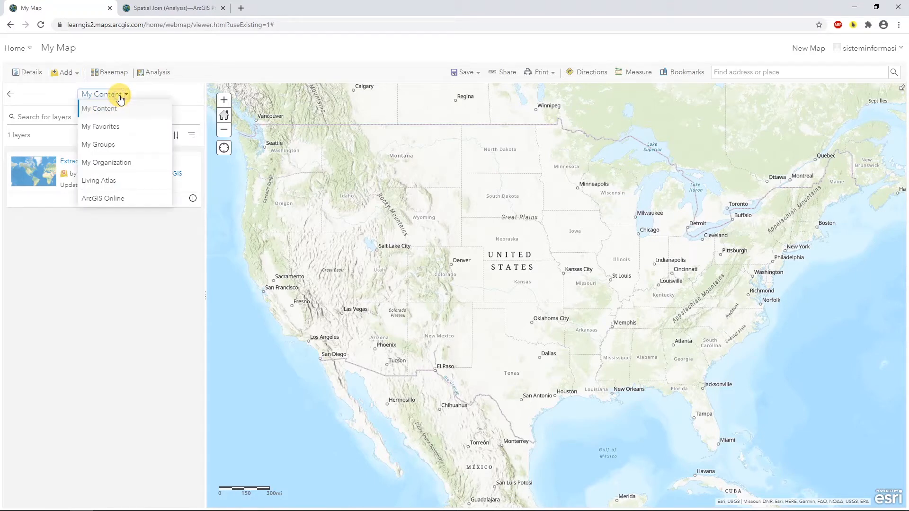
pyautogui.click(102, 146)
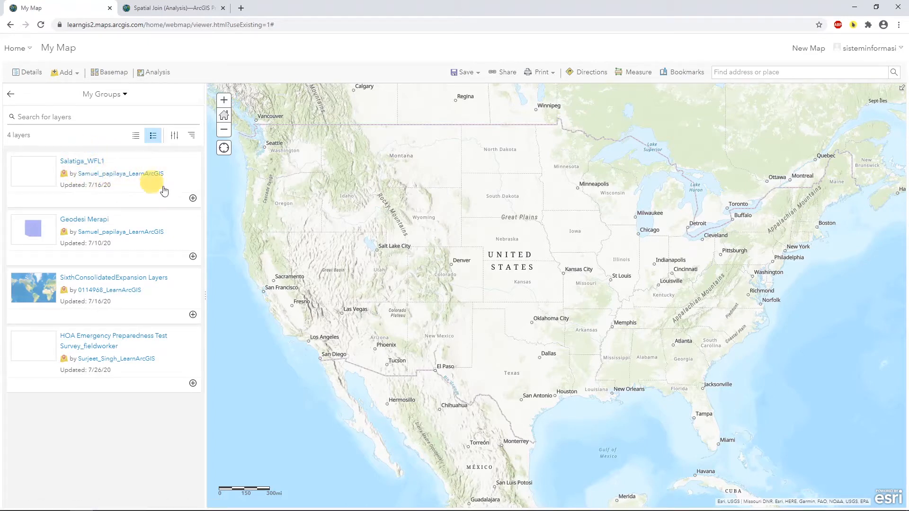
pyautogui.click(193, 200)
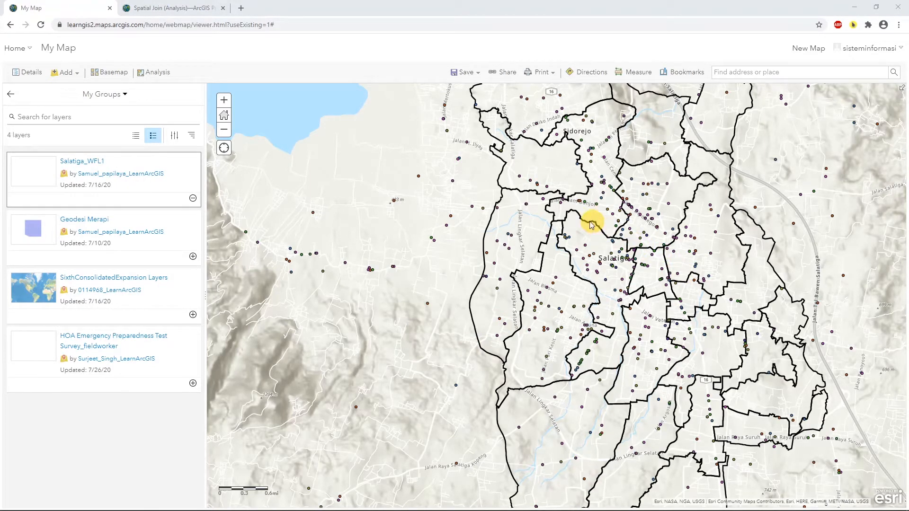
# Review the list of Salatiga WFL1 layers, toggling Wilayah Administrasi Desa off and on to identify the village boundaries
pyautogui.click(22, 76)
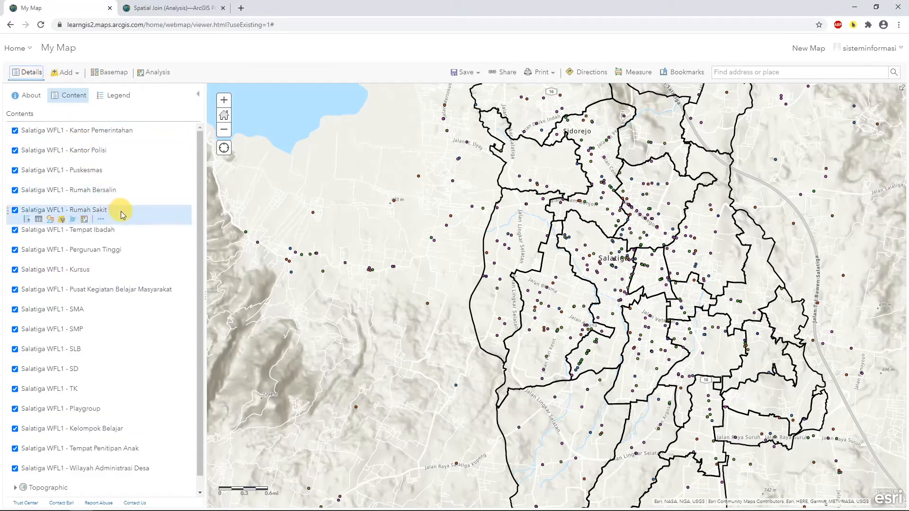
pyautogui.scroll(-1, 120, 213)
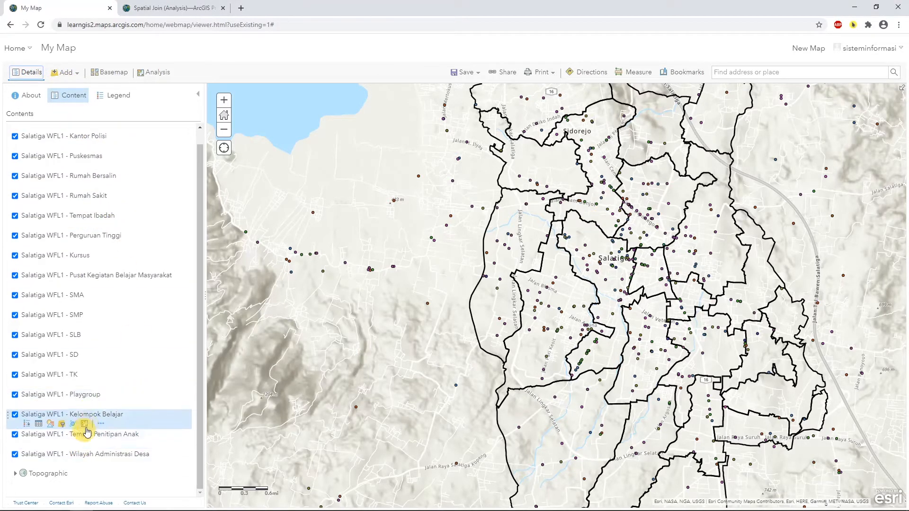
pyautogui.scroll(1, 77, 284)
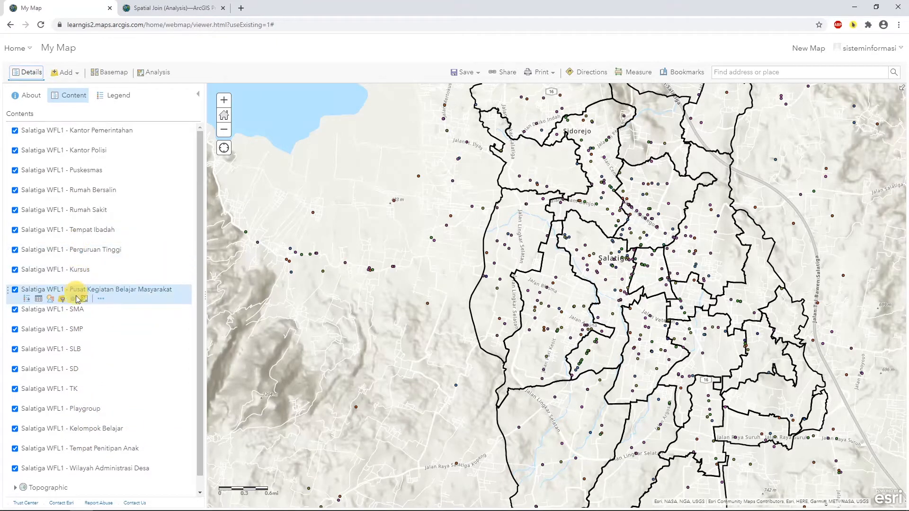
pyautogui.scroll(-1, 77, 307)
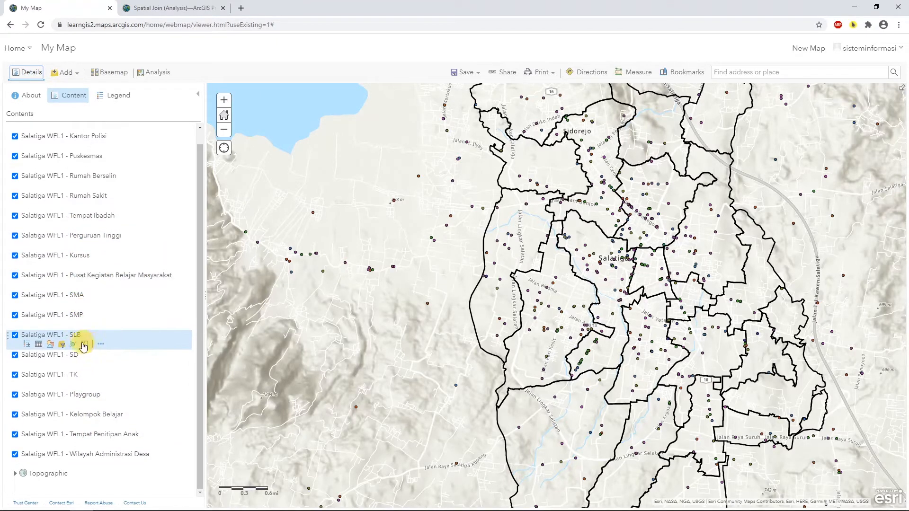
pyautogui.click(15, 455)
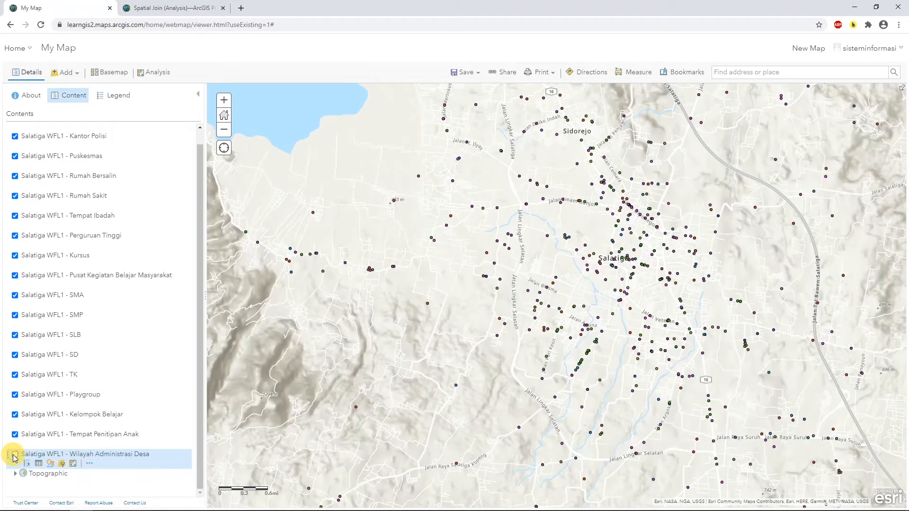
pyautogui.click(14, 455)
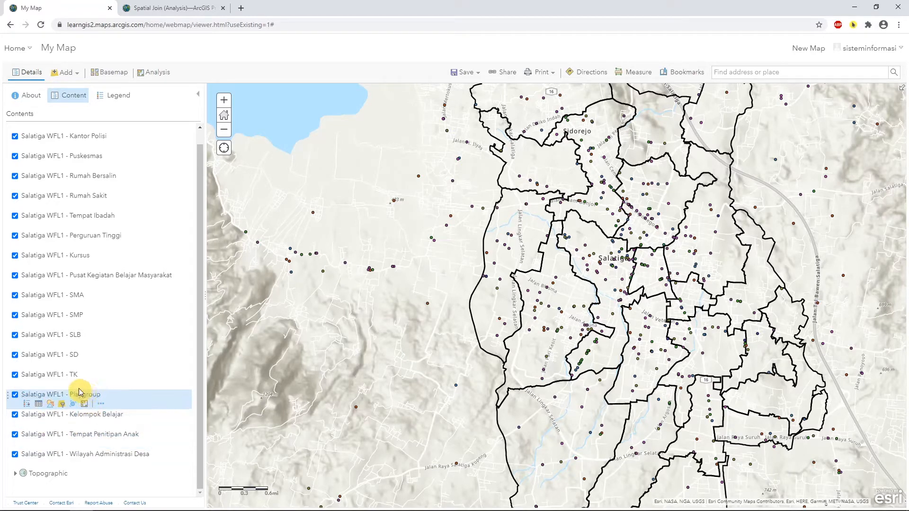
pyautogui.scroll(1, 92, 231)
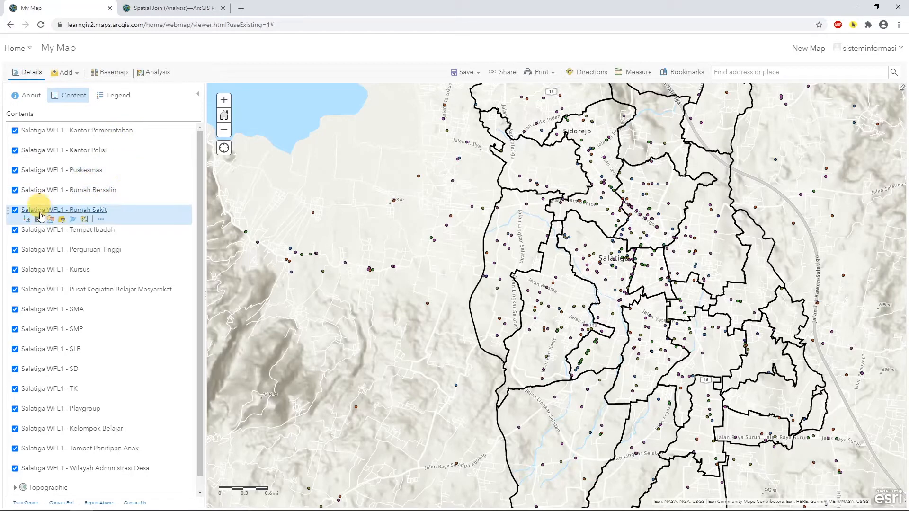
pyautogui.scroll(-1, 47, 331)
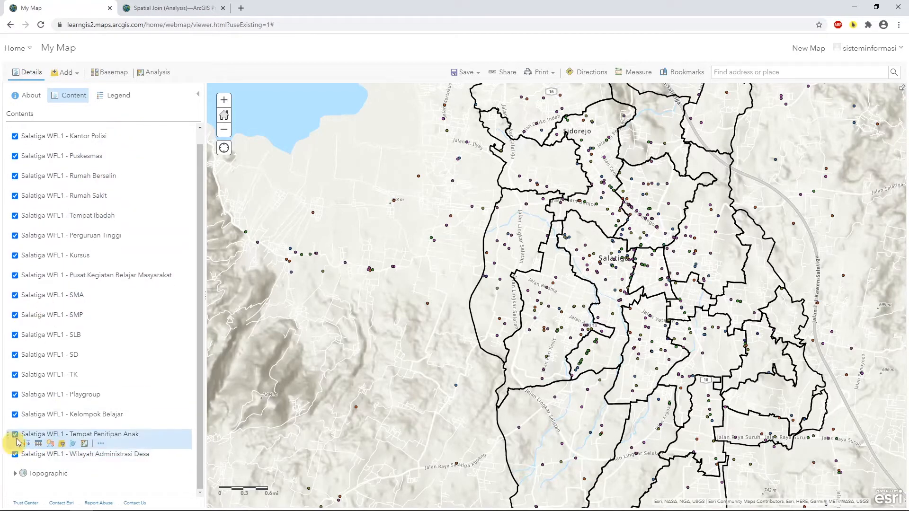
pyautogui.scroll(1, 56, 246)
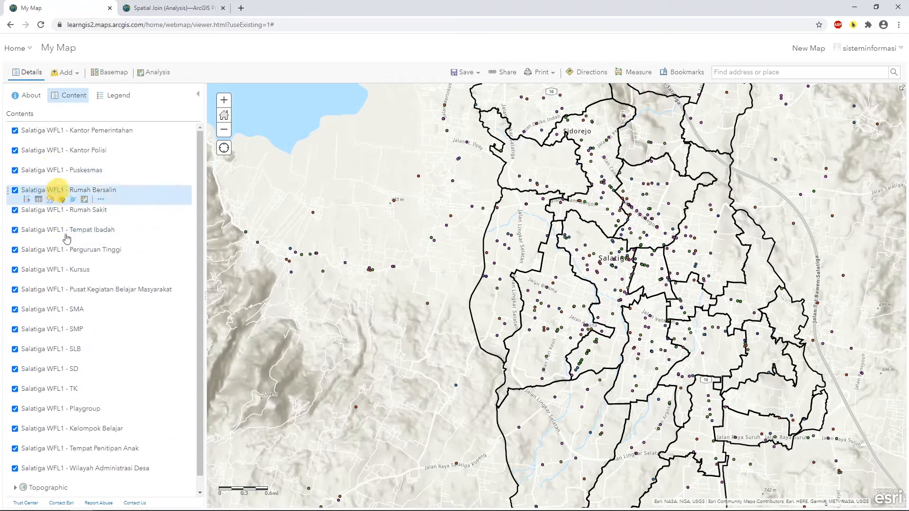
pyautogui.scroll(-1, 66, 284)
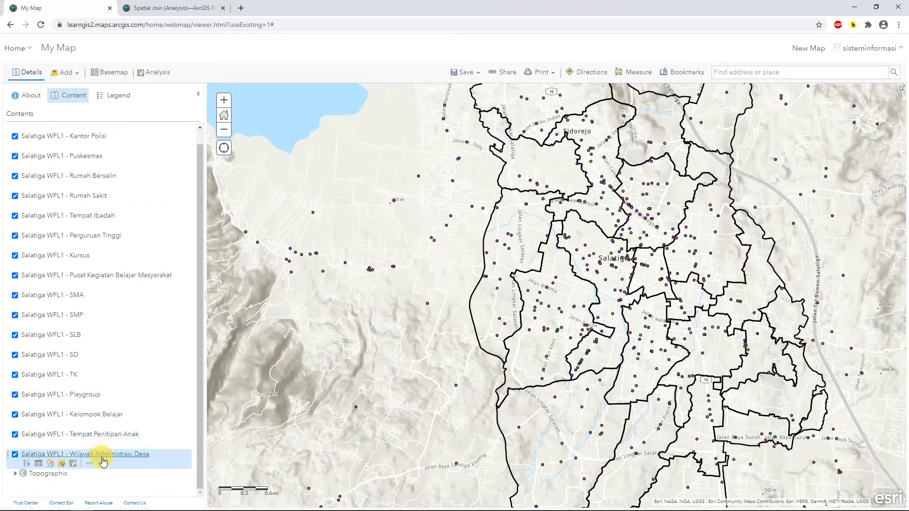
pyautogui.scroll(1, 95, 298)
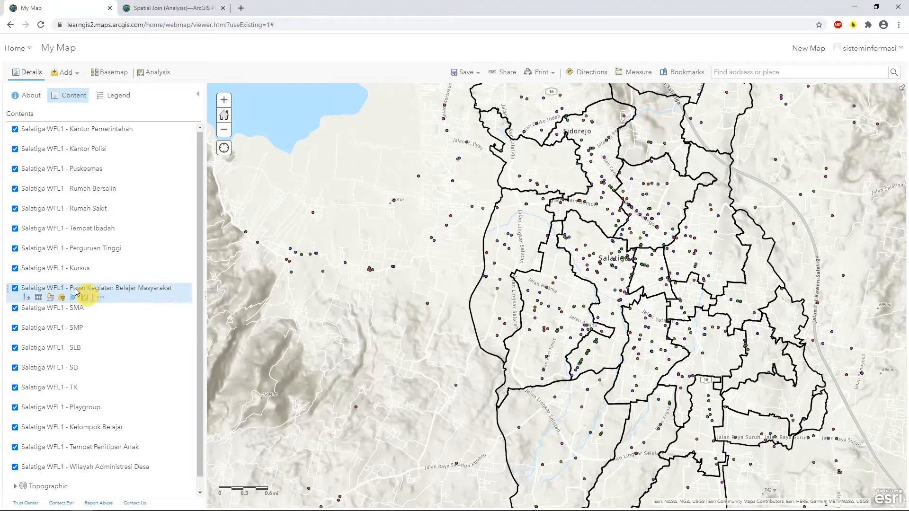
# Hide the eight non-school layers from Kantor Pemerintahan through Kursus and the Pusat Kegiatan Belajar Masyarakat layer
pyautogui.click(15, 131)
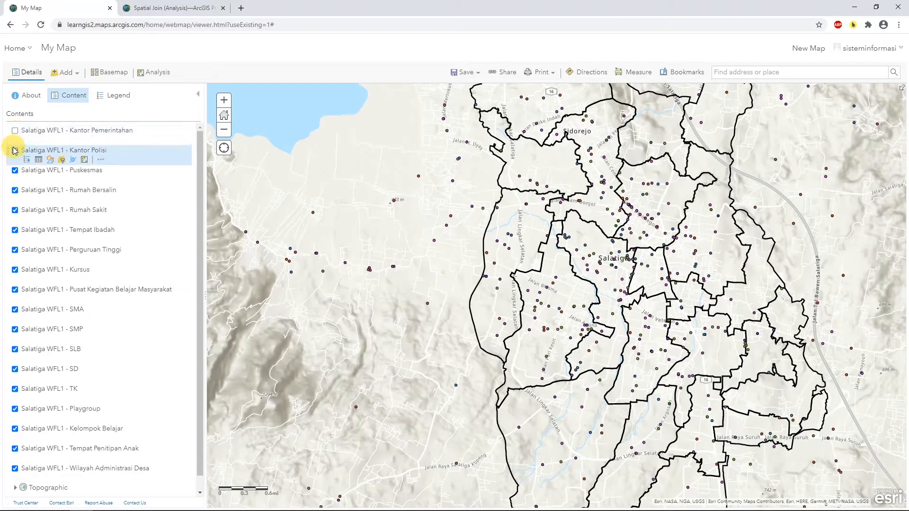
pyautogui.click(14, 151)
pyautogui.click(15, 171)
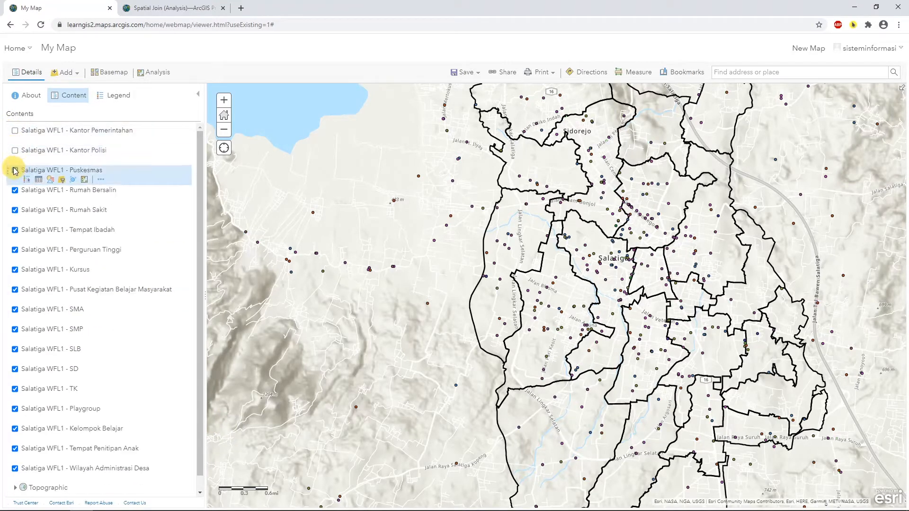
pyautogui.click(15, 191)
pyautogui.click(15, 210)
pyautogui.click(15, 230)
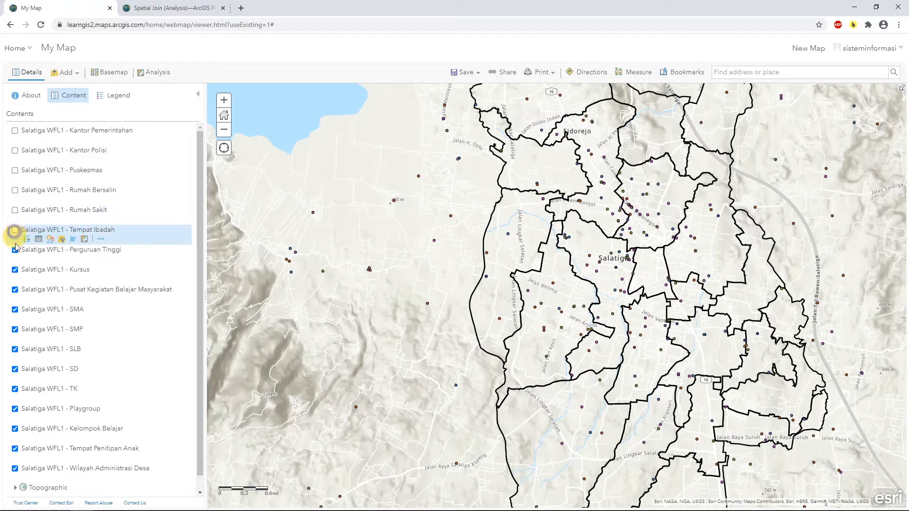
pyautogui.click(14, 250)
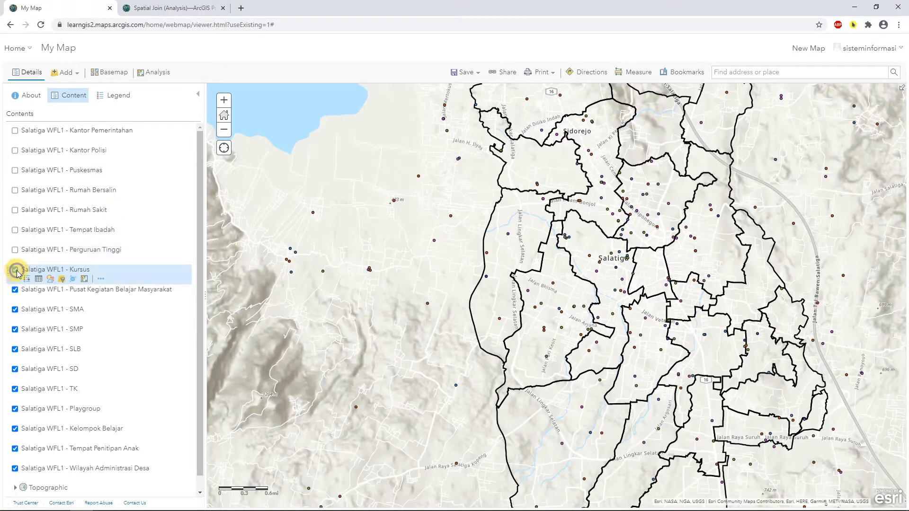
pyautogui.click(15, 270)
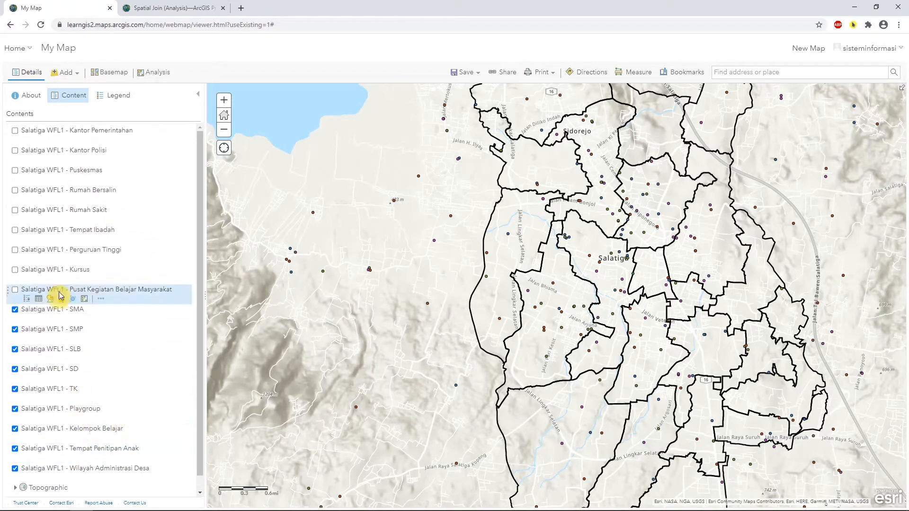
# Examine how the school points are distributed inside and outside the Salatiga village boundaries
pyautogui.scroll(-1, 643, 297)
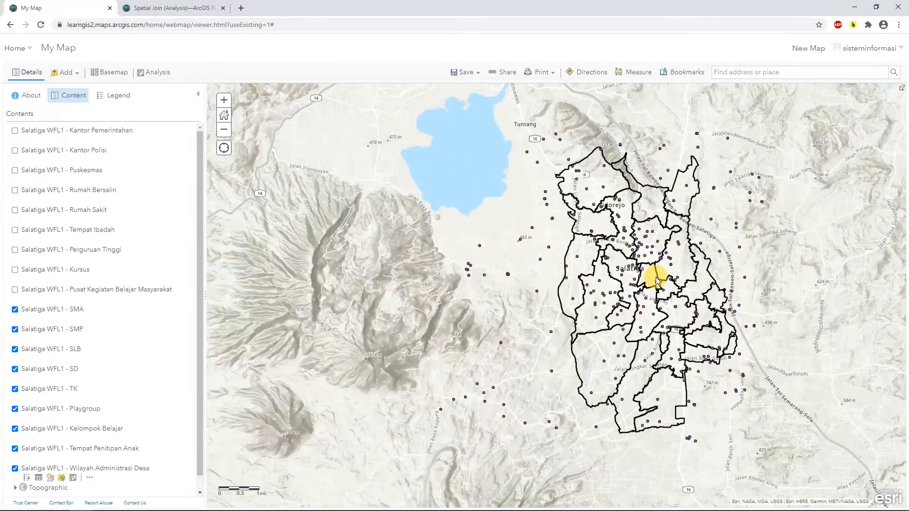
pyautogui.moveTo(655, 270); pyautogui.dragTo(628, 266)
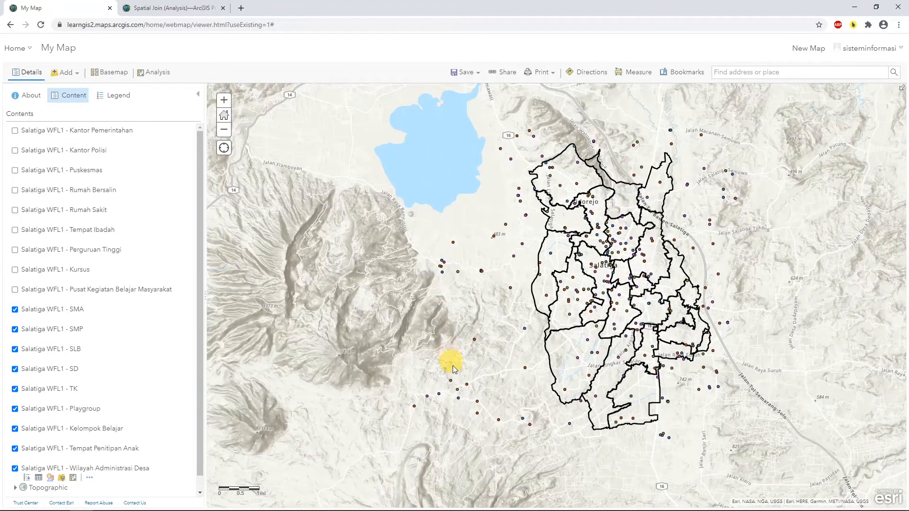
pyautogui.scroll(1, 609, 330)
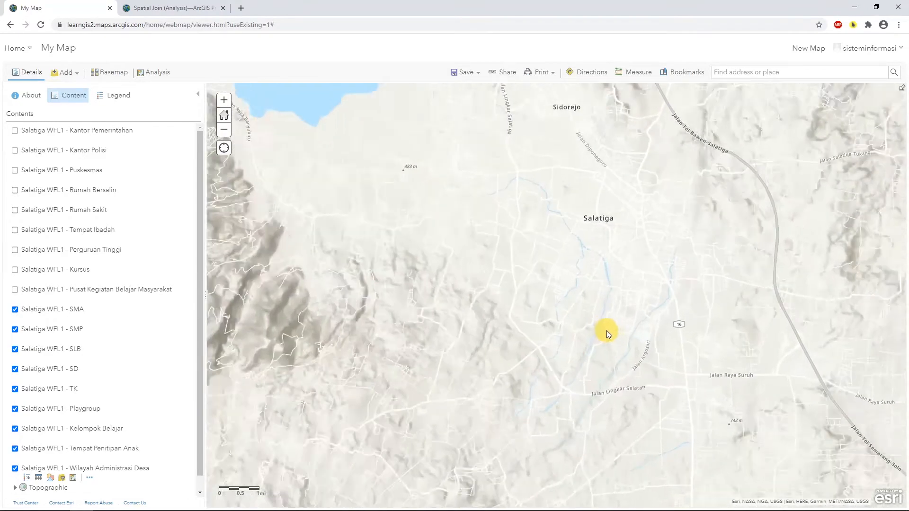
pyautogui.scroll(-1, 501, 160)
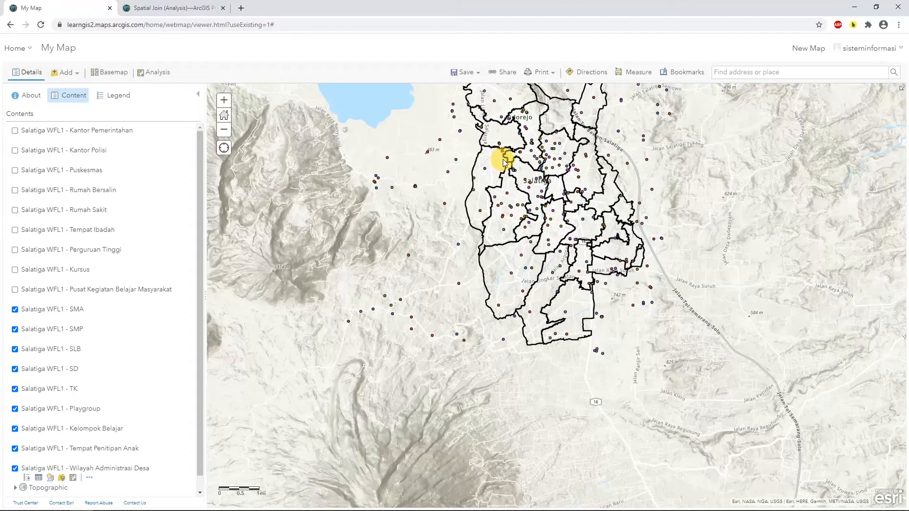
pyautogui.moveTo(575, 166); pyautogui.dragTo(580, 247)
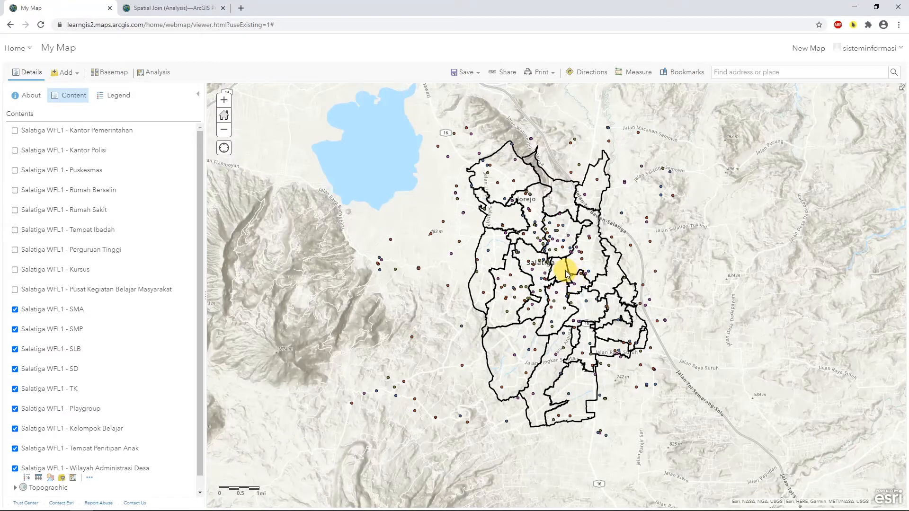
# Hide the SMP, SLB, SD, TK, Playgroup, Kelompok Belajar and Tempat Penitipan Anak layers, keeping SMA and Wilayah Administrasi Desa visible
pyautogui.scroll(-1, 53, 383)
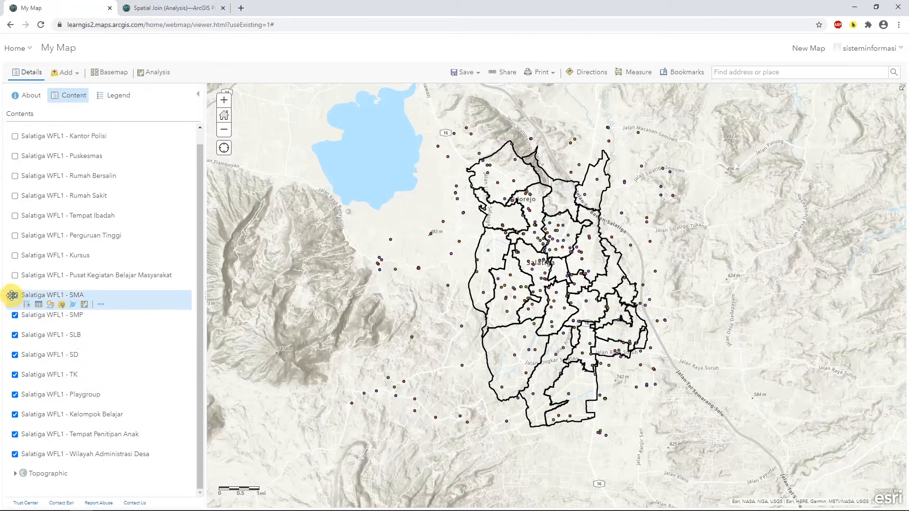
pyautogui.click(15, 316)
pyautogui.click(14, 334)
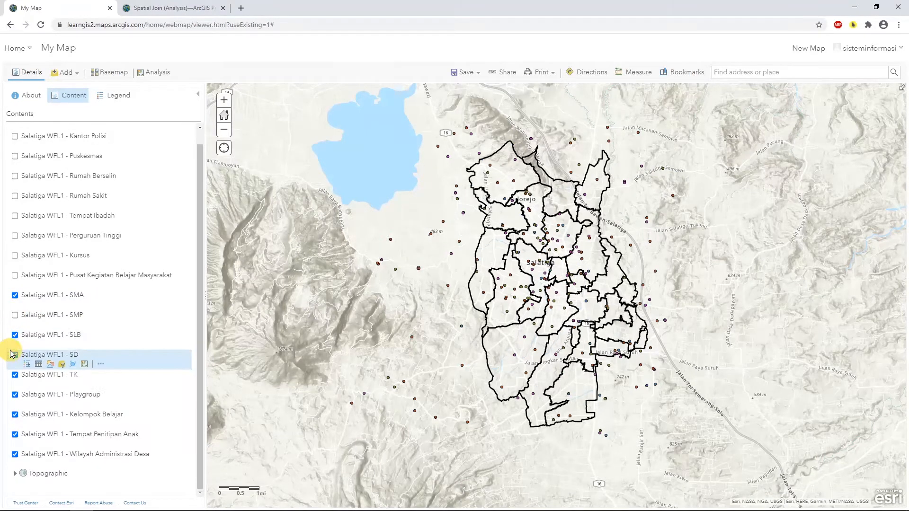
pyautogui.click(15, 354)
pyautogui.click(14, 375)
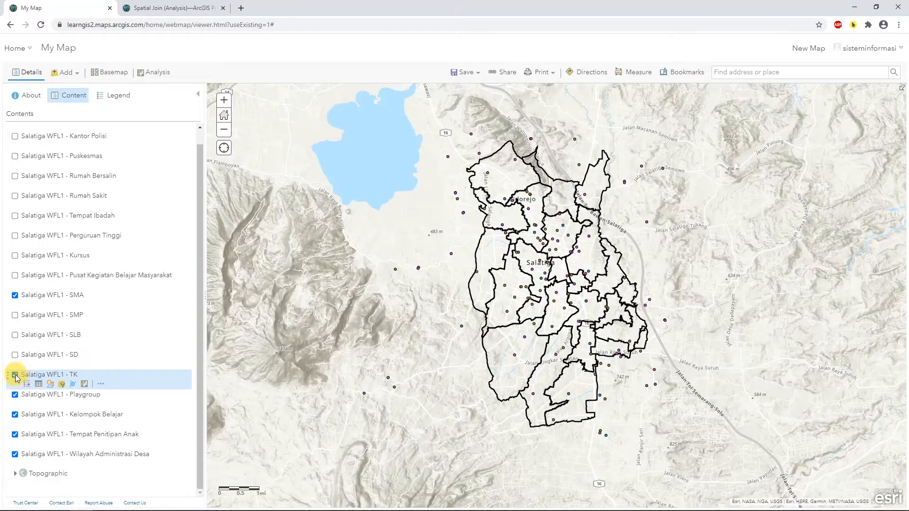
pyautogui.click(14, 394)
pyautogui.click(14, 415)
pyautogui.click(15, 434)
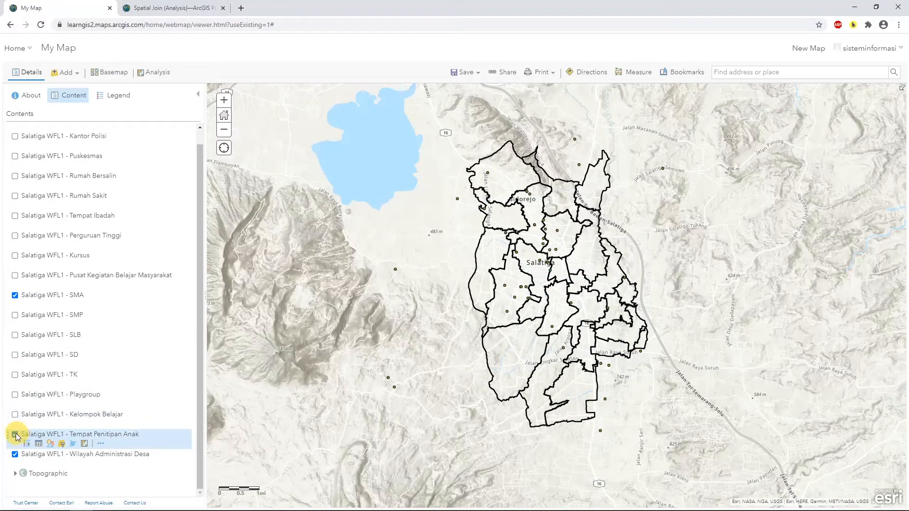
# Examine the SMA points lying outside the Salatiga village boundaries, particularly those southwest of the city
pyautogui.scroll(1, 429, 417)
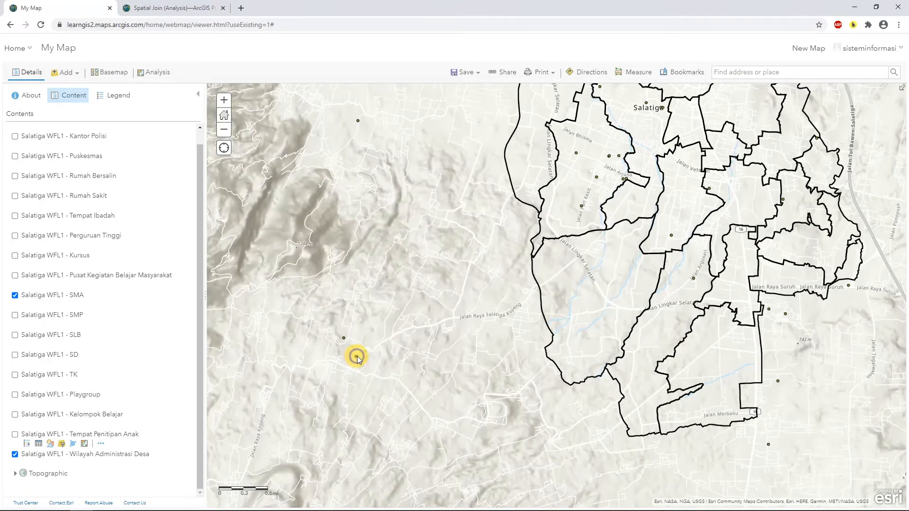
pyautogui.click(356, 357)
pyautogui.click(502, 340)
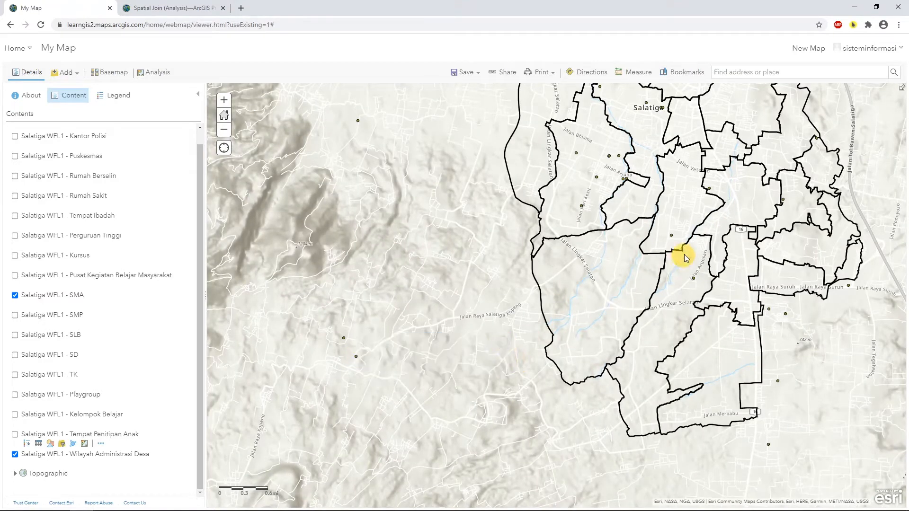
pyautogui.moveTo(680, 258); pyautogui.dragTo(583, 341)
pyautogui.scroll(-1, 598, 295)
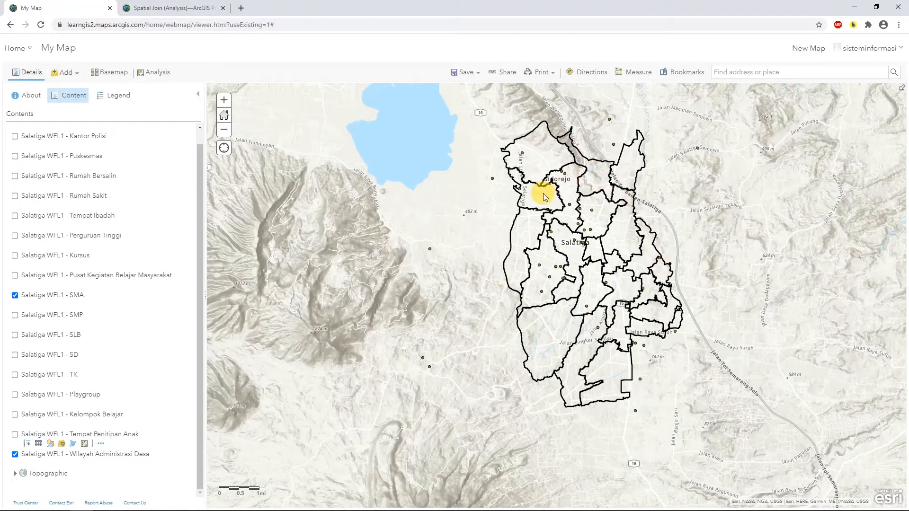
# Show the Salatiga WFL1 - Rumah Sakit layer alongside the SMA and Wilayah Administrasi Desa layers
pyautogui.scroll(1, 107, 222)
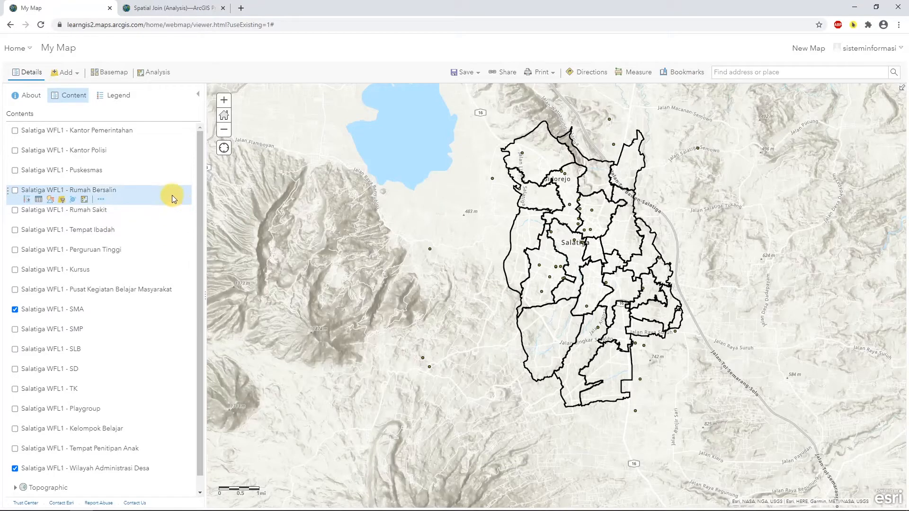
pyautogui.click(16, 211)
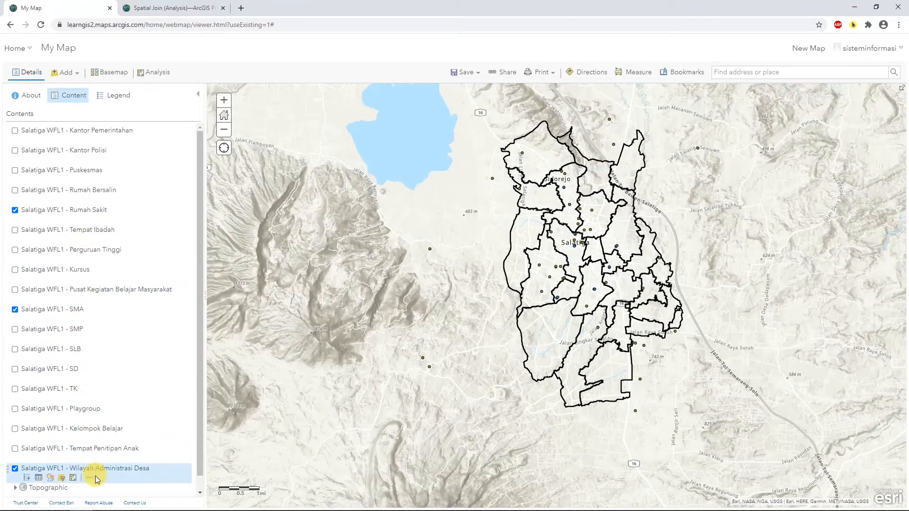
pyautogui.scroll(-1, 103, 420)
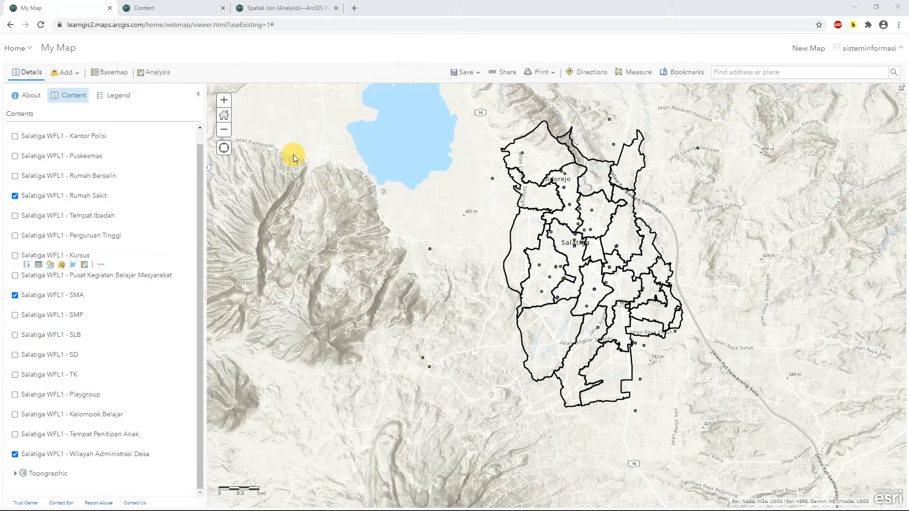
# Open the Extract Data tool from the Manage Data analysis tools and read its description
pyautogui.click(158, 76)
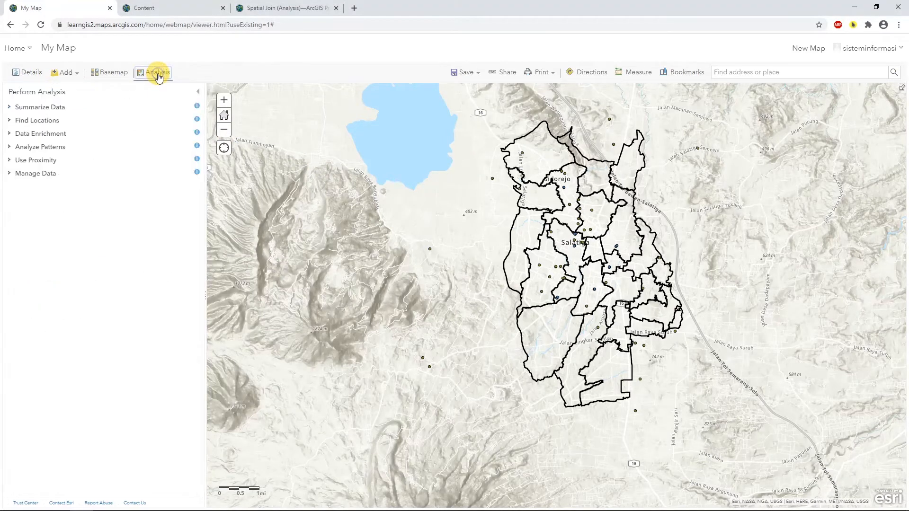
pyautogui.click(12, 175)
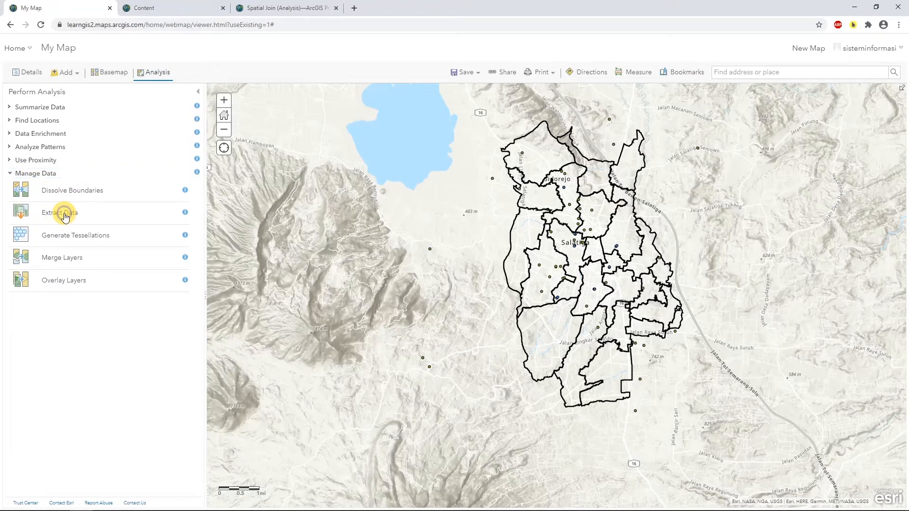
pyautogui.click(65, 217)
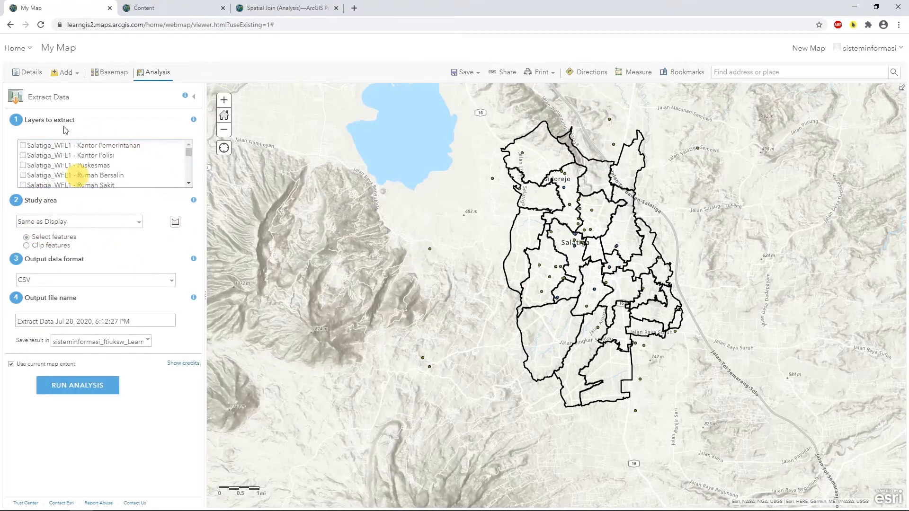
pyautogui.click(185, 96)
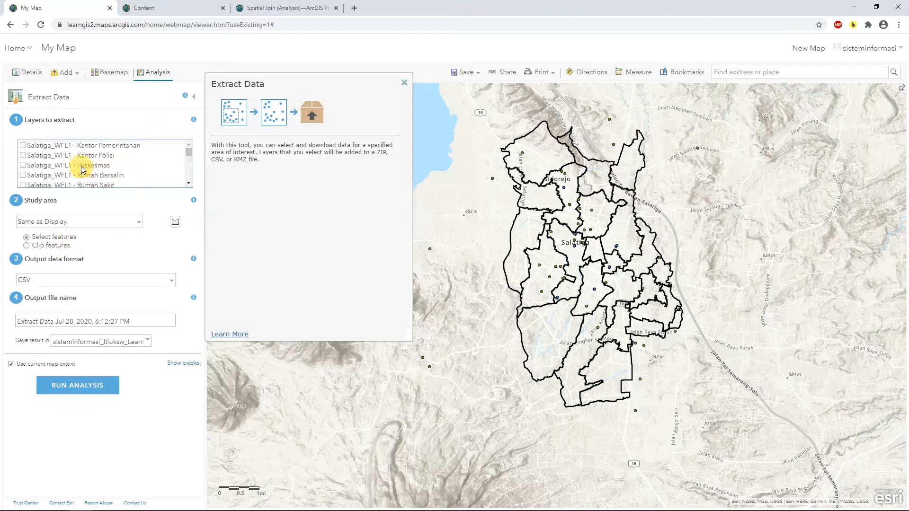
# Choose Salatiga_WFL1 - SMA as the layer to extract
pyautogui.scroll(-3, 57, 168)
pyautogui.scroll(-1, 33, 173)
pyautogui.scroll(3, 33, 170)
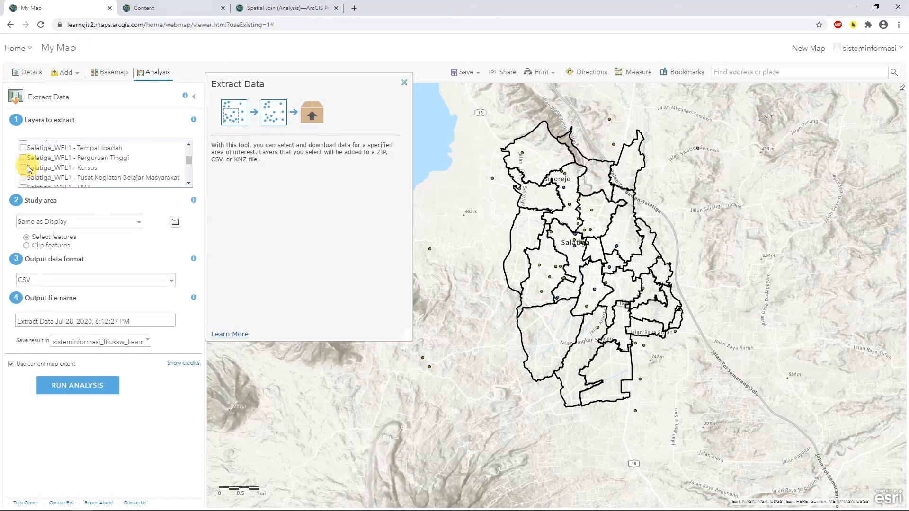
pyautogui.scroll(-2, 184, 178)
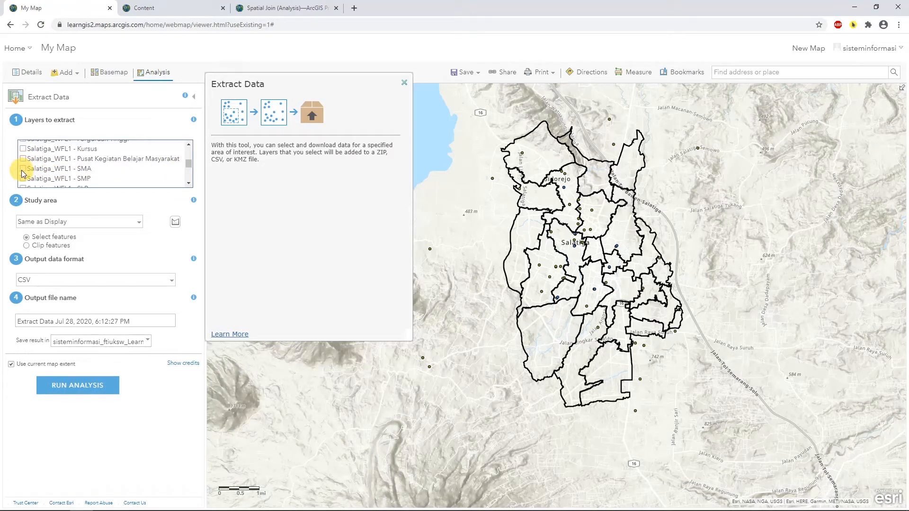
pyautogui.click(23, 170)
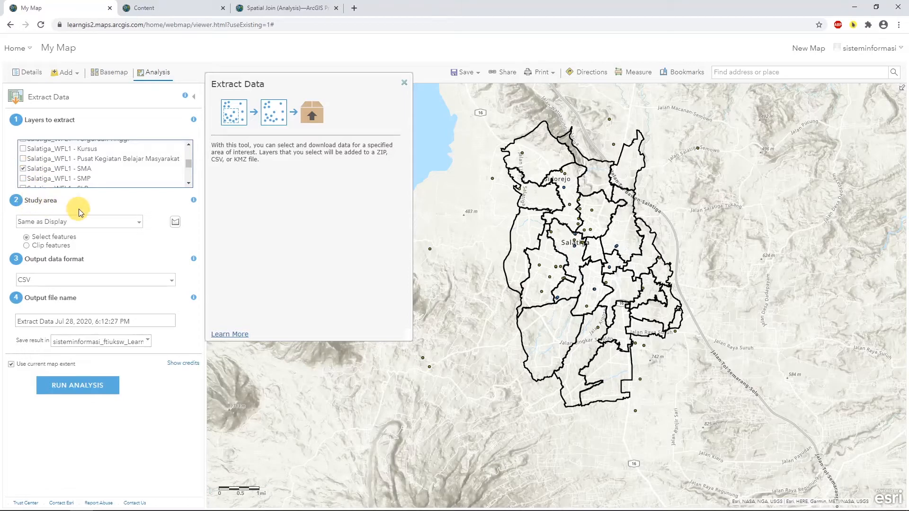
# Read the study area help and set the study area to Same as Salatiga_WFL1 - Wilayah Administrasi Desa
pyautogui.click(192, 200)
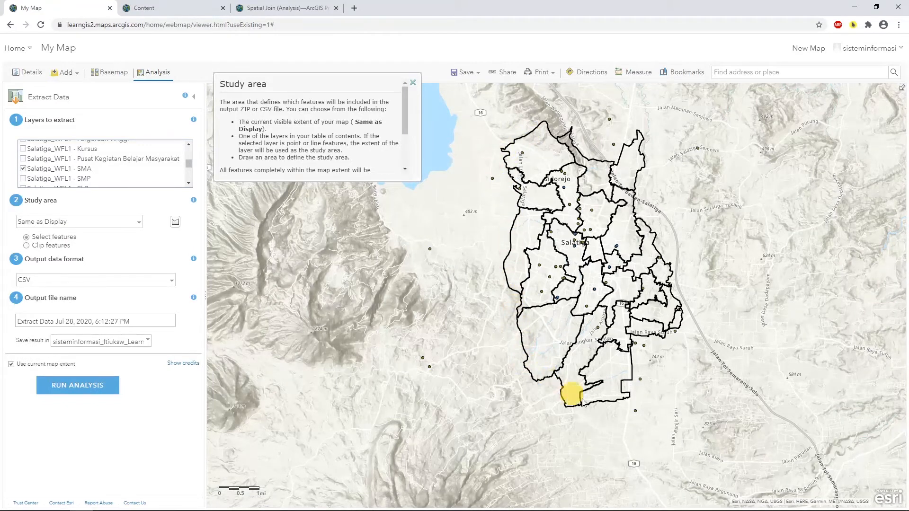
pyautogui.click(115, 223)
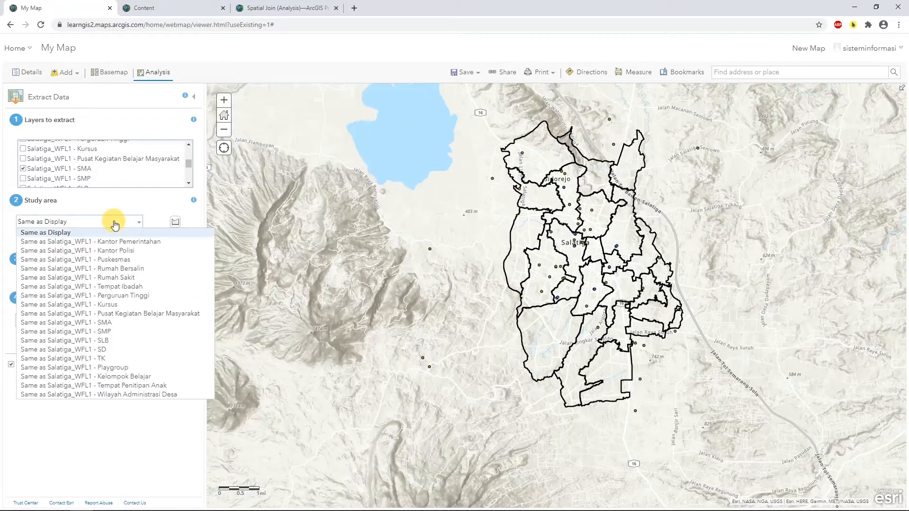
pyautogui.click(118, 399)
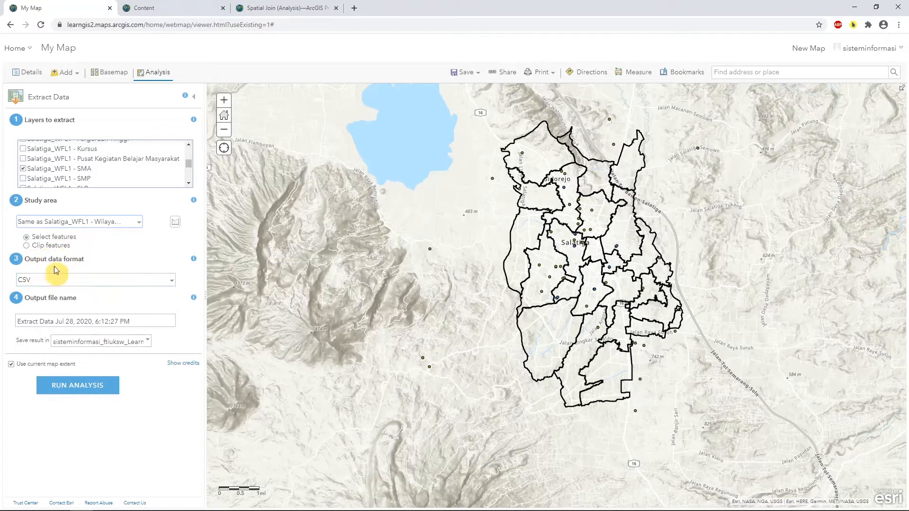
# Keep CSV as the output data format and name the output file Clip SMA
pyautogui.click(168, 280)
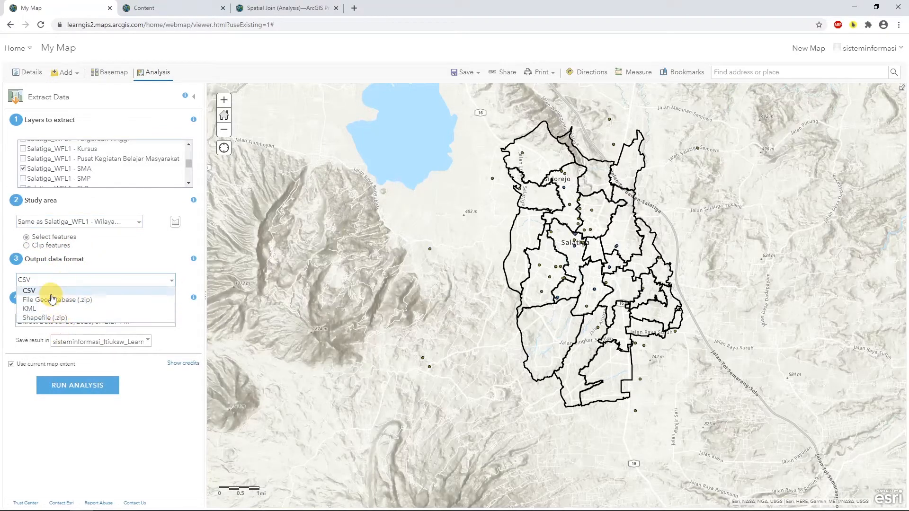
pyautogui.click(30, 292)
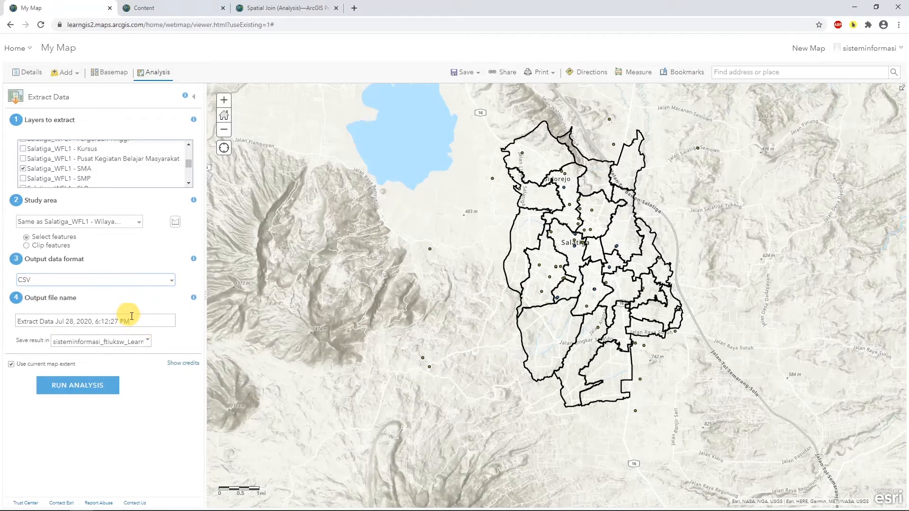
pyautogui.click(151, 321)
pyautogui.hotkey('ctrl', 'a')
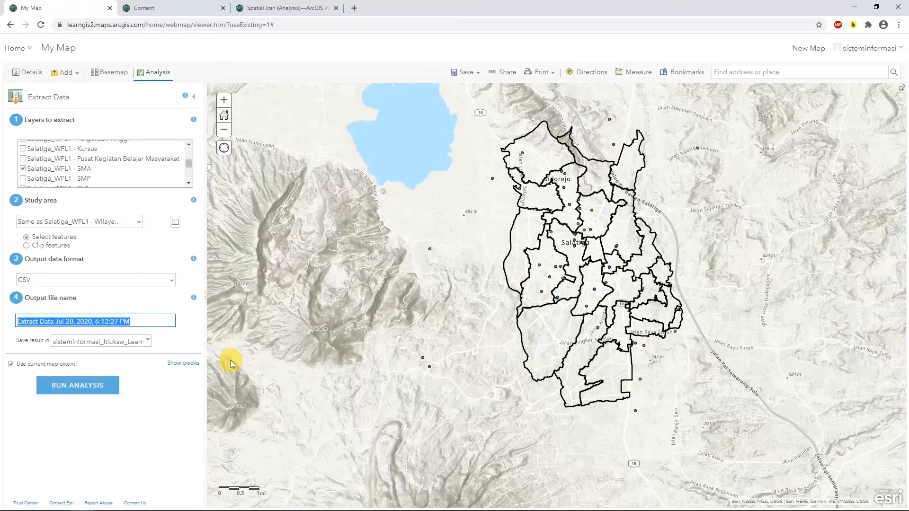
pyautogui.write('Clip SMA')
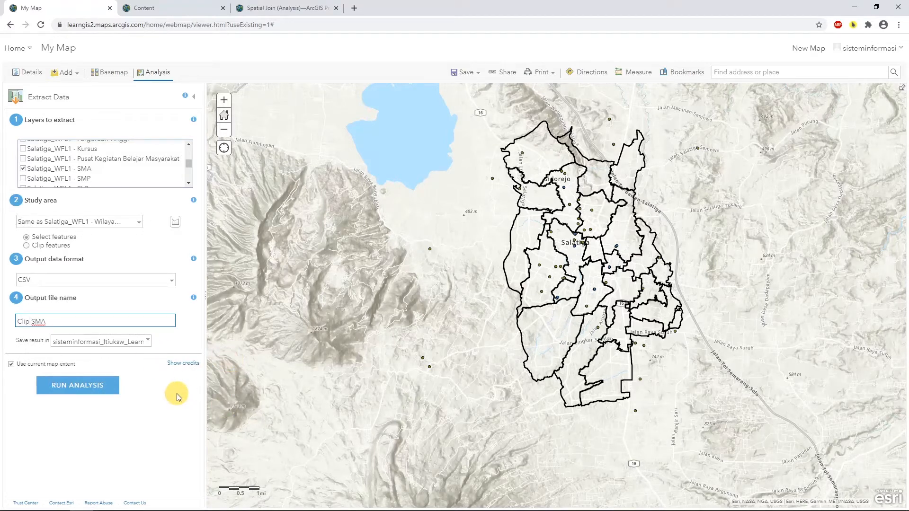
# Stop limiting the extraction to the current map extent and check its credit usage report
pyautogui.click(11, 364)
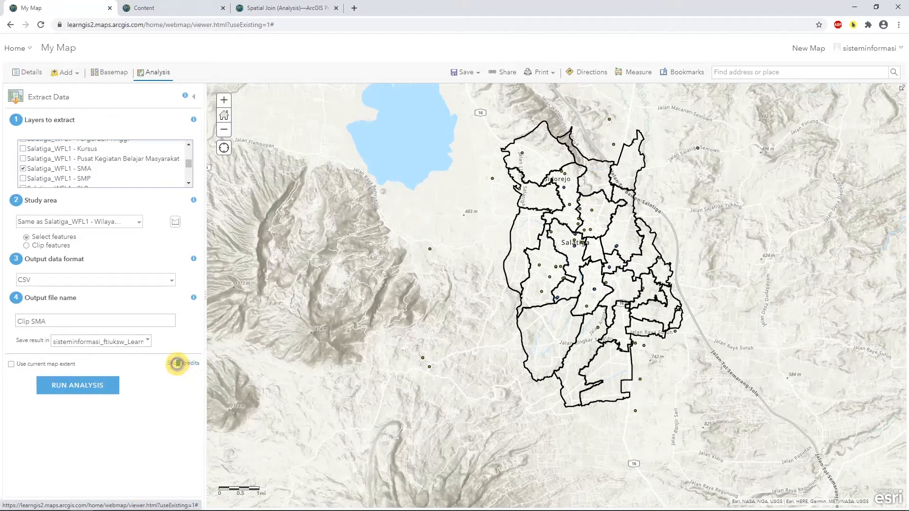
pyautogui.click(177, 363)
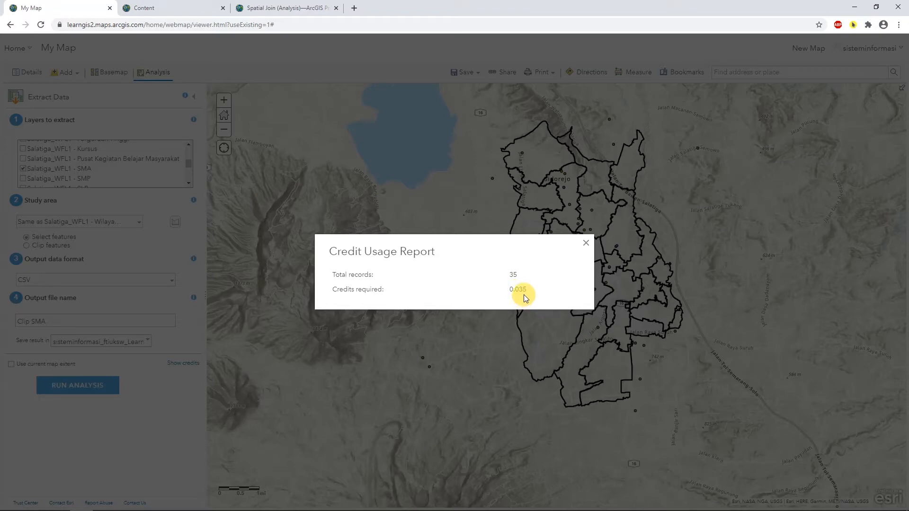
pyautogui.click(586, 246)
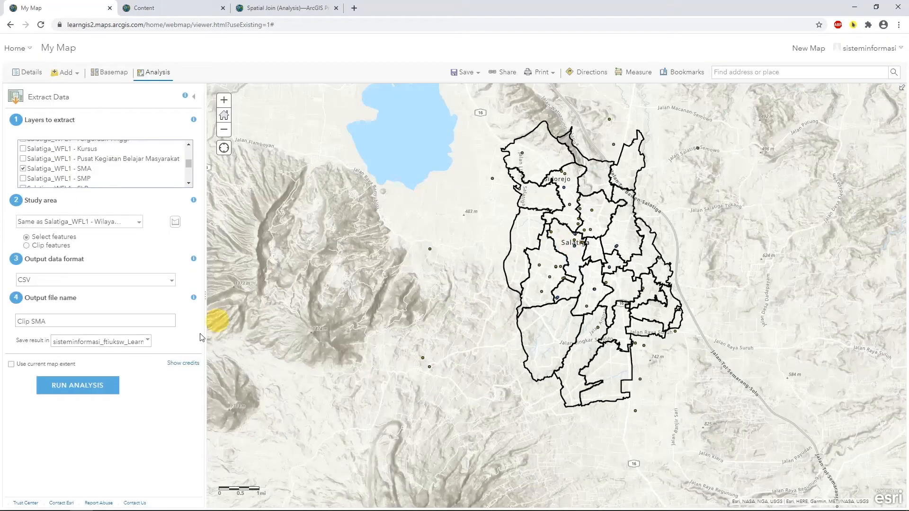
# Run the Extract Data analysis and dismiss the information message
pyautogui.click(69, 391)
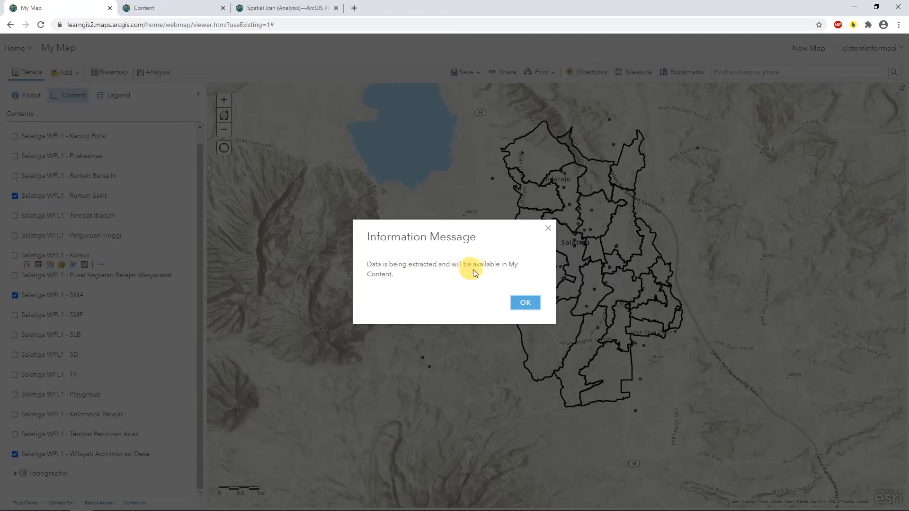
pyautogui.click(528, 306)
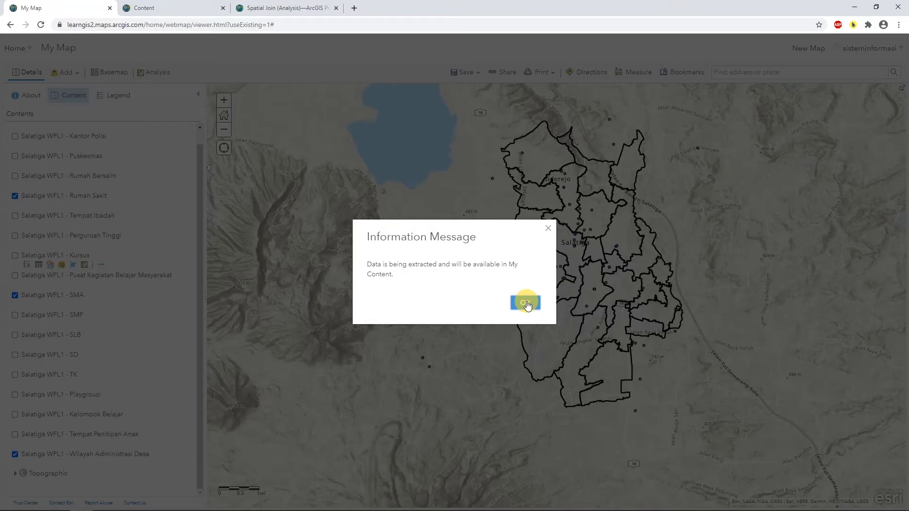
pyautogui.click(526, 303)
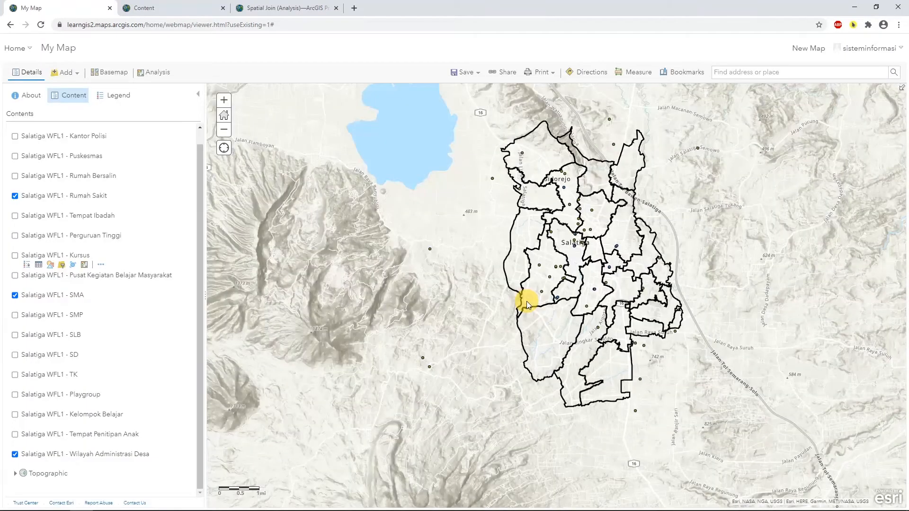
# Reload My Content on the Content page and open the item details of the Clip SMA CSV file
pyautogui.click(150, 10)
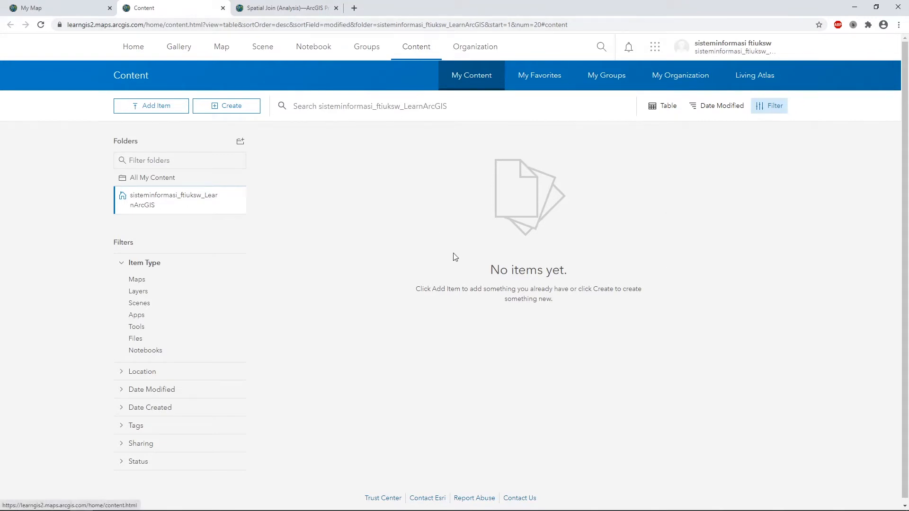
pyautogui.click(414, 52)
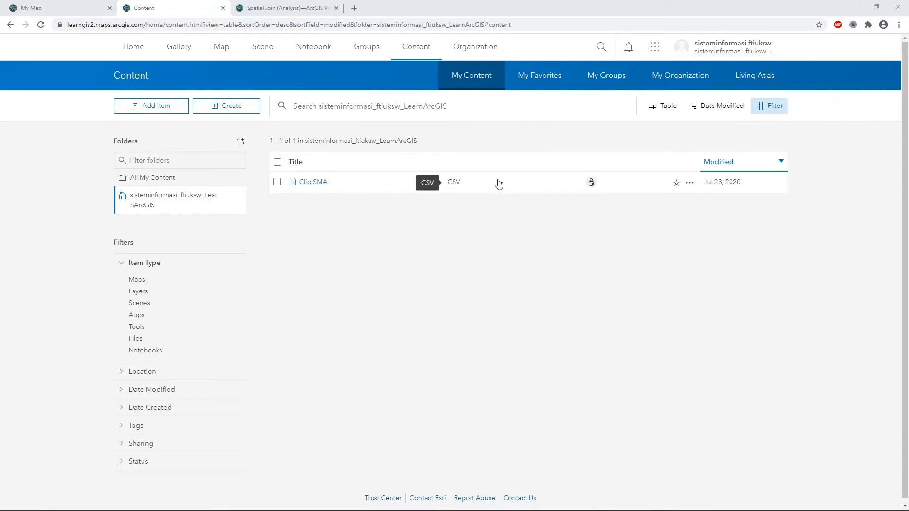
pyautogui.click(690, 184)
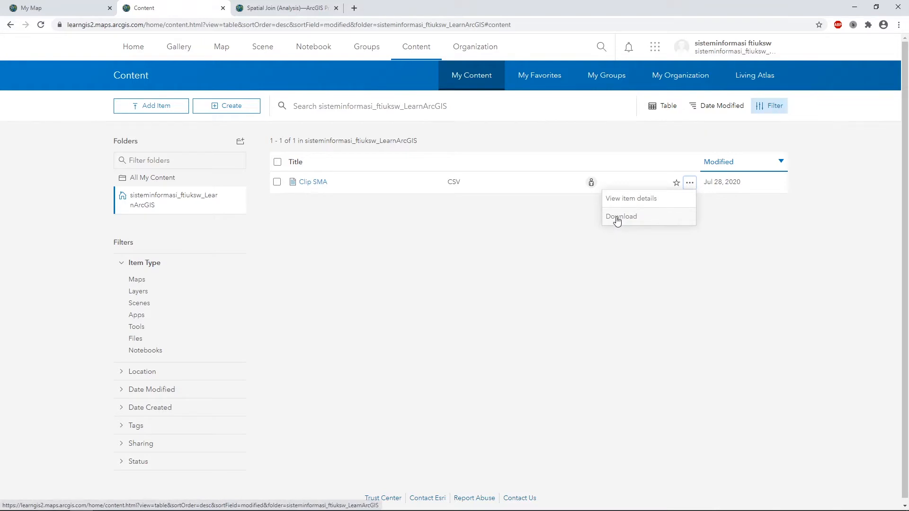
pyautogui.click(428, 218)
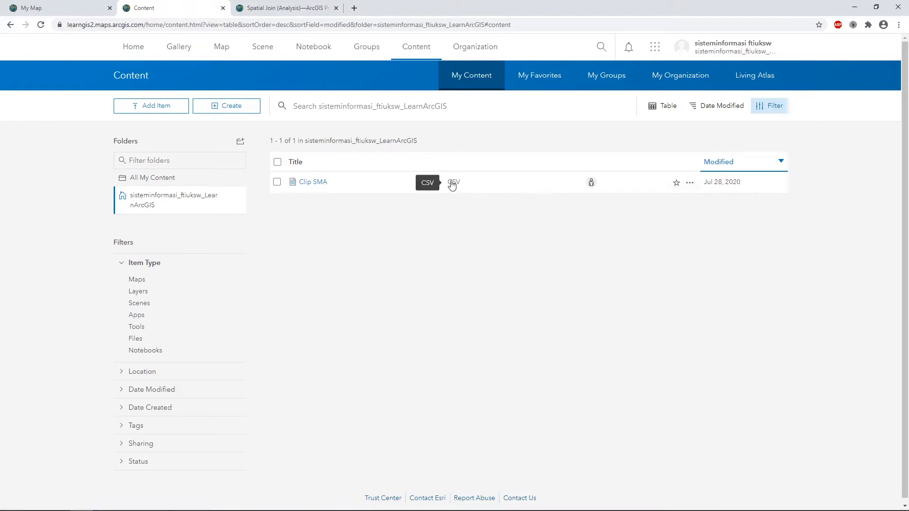
pyautogui.click(310, 185)
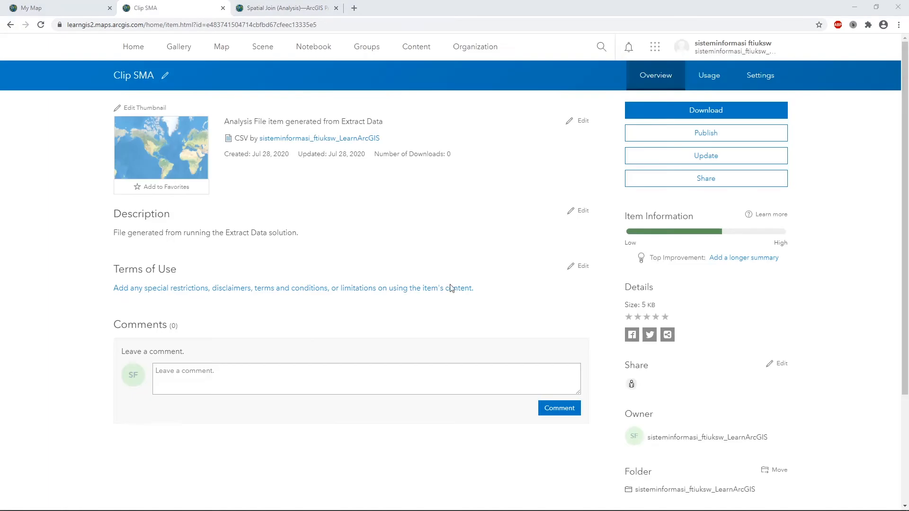
# Publish the CSV as a hosted layer titled Clip SMA, locating features by Coordinates with the UTC time zone
pyautogui.click(710, 136)
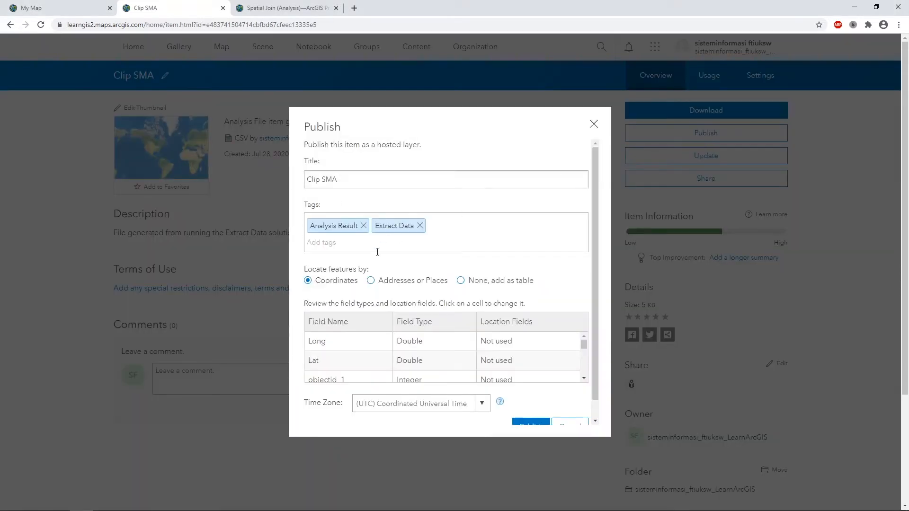
pyautogui.click(360, 179)
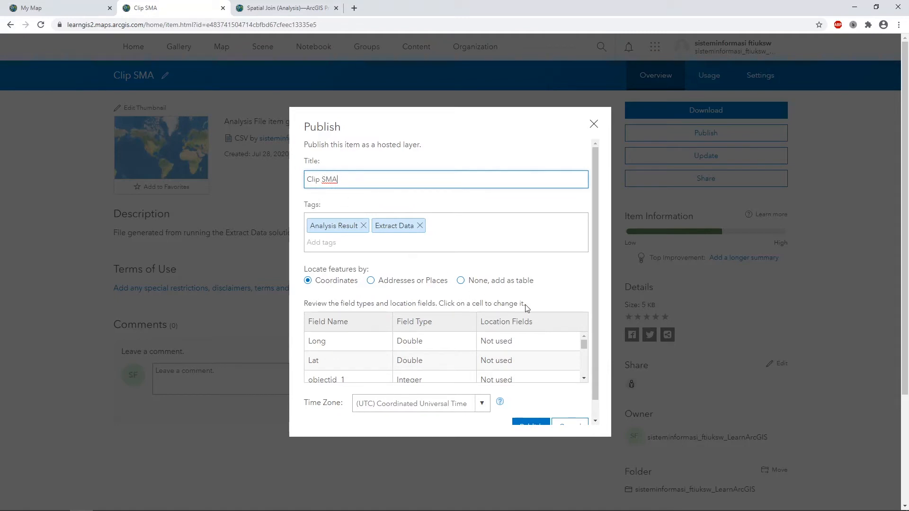
pyautogui.scroll(-1, 566, 310)
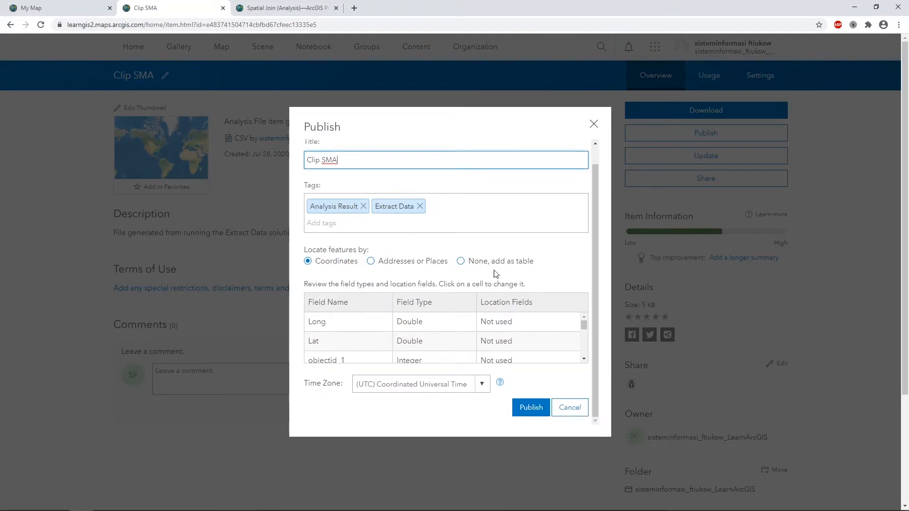
pyautogui.click(531, 410)
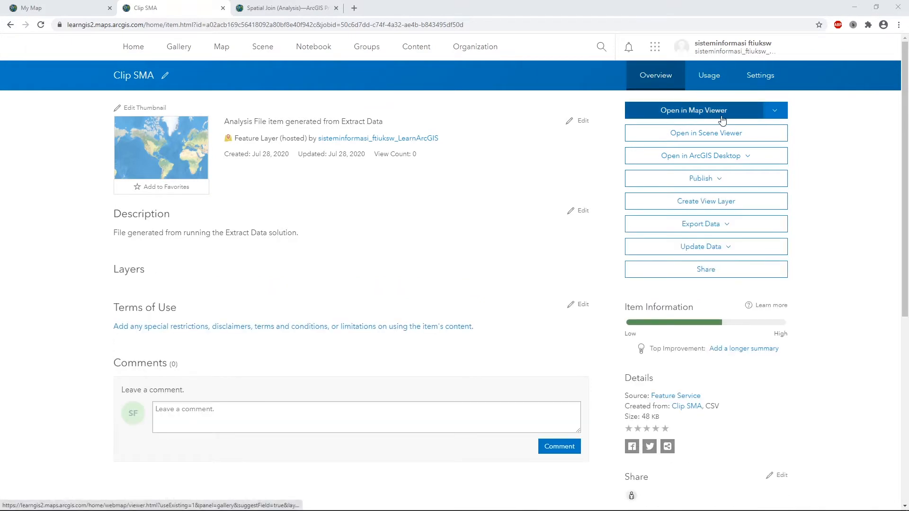
# Check the Clip SMA items in My Content, return to My Map and hide the Salatiga WFL1 - SMA layer
pyautogui.click(417, 52)
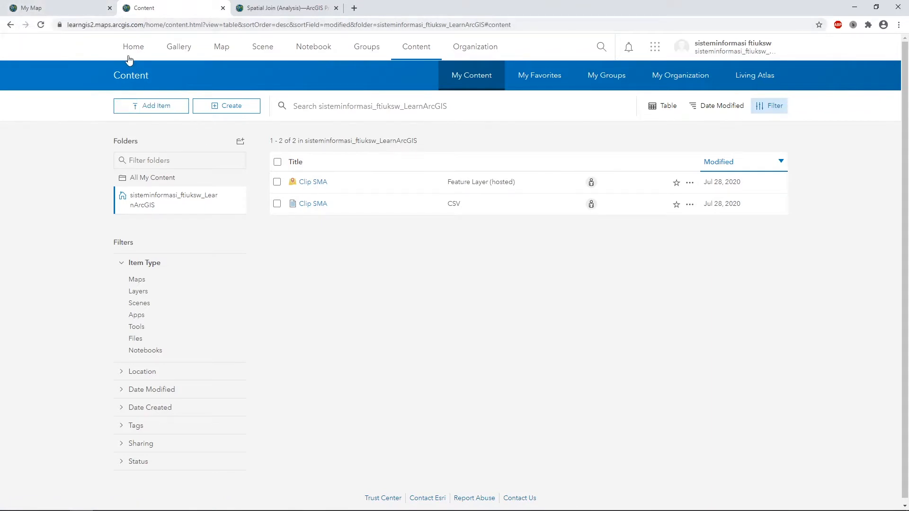
pyautogui.click(60, 9)
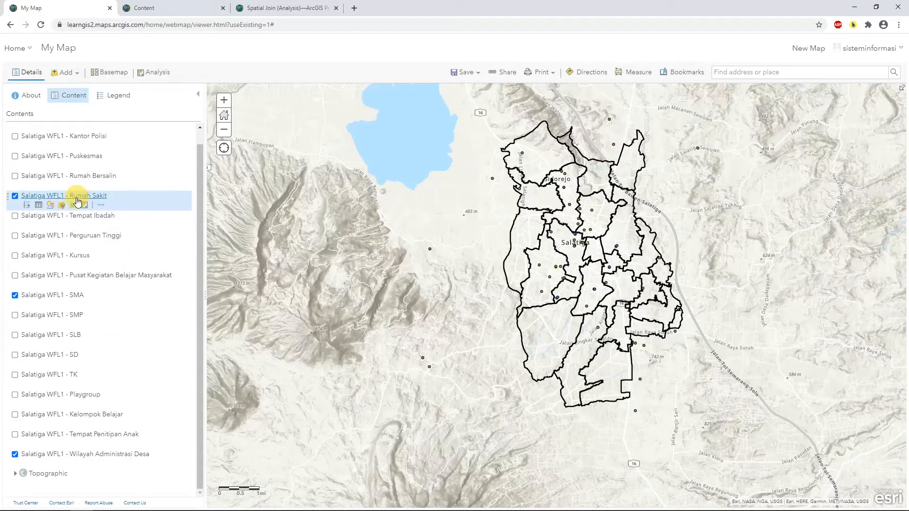
pyautogui.click(14, 295)
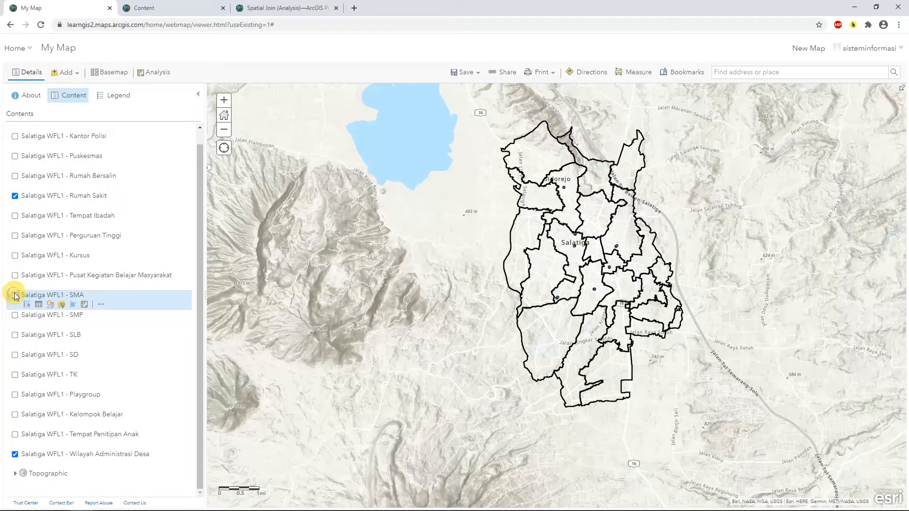
pyautogui.scroll(1, 596, 329)
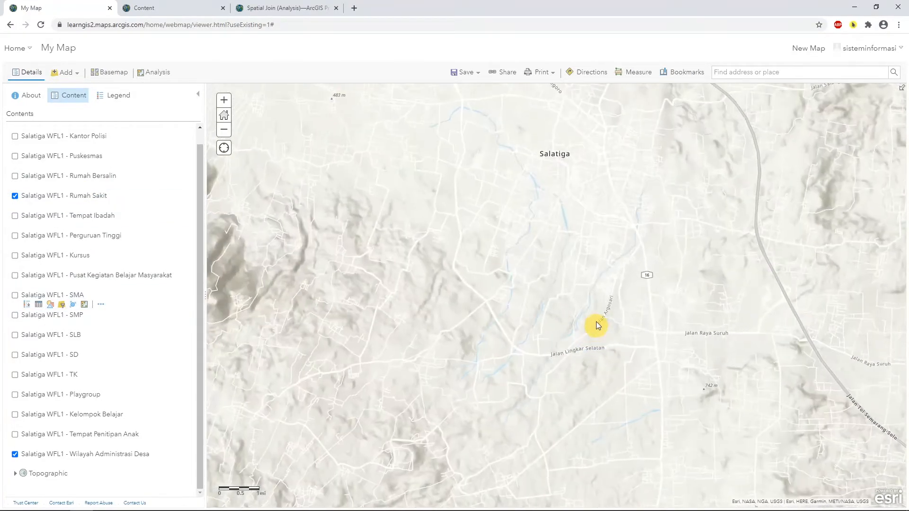
pyautogui.scroll(-1, 590, 292)
pyautogui.moveTo(701, 178); pyautogui.dragTo(716, 291)
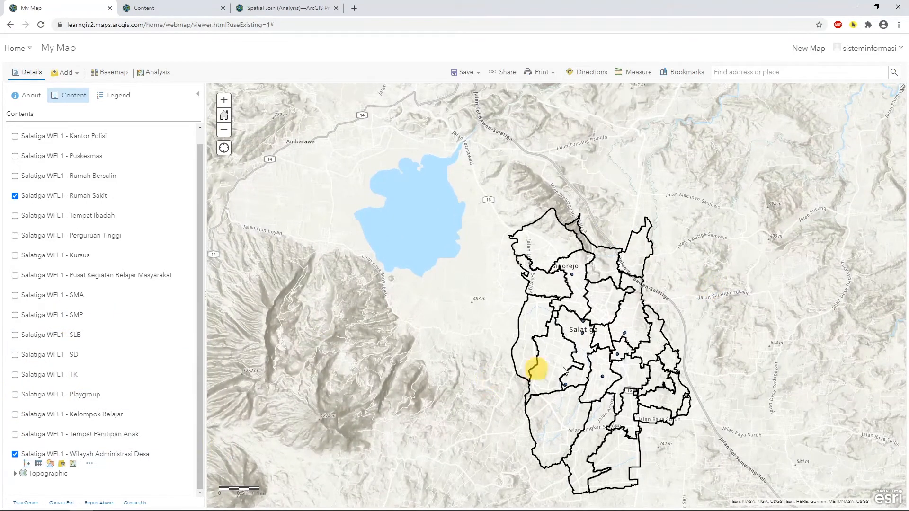
pyautogui.moveTo(618, 366); pyautogui.dragTo(583, 325)
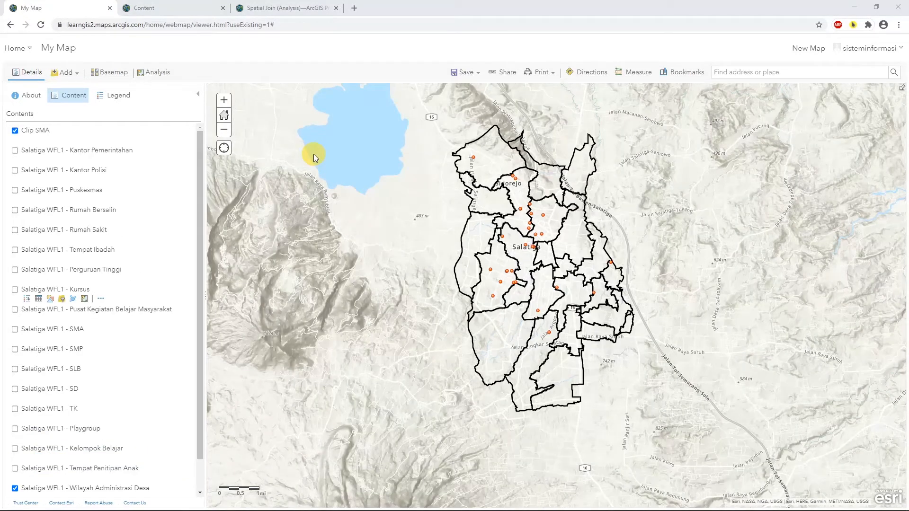
# Start the Join Features analysis tool for summarizing data
pyautogui.click(158, 73)
pyautogui.click(38, 108)
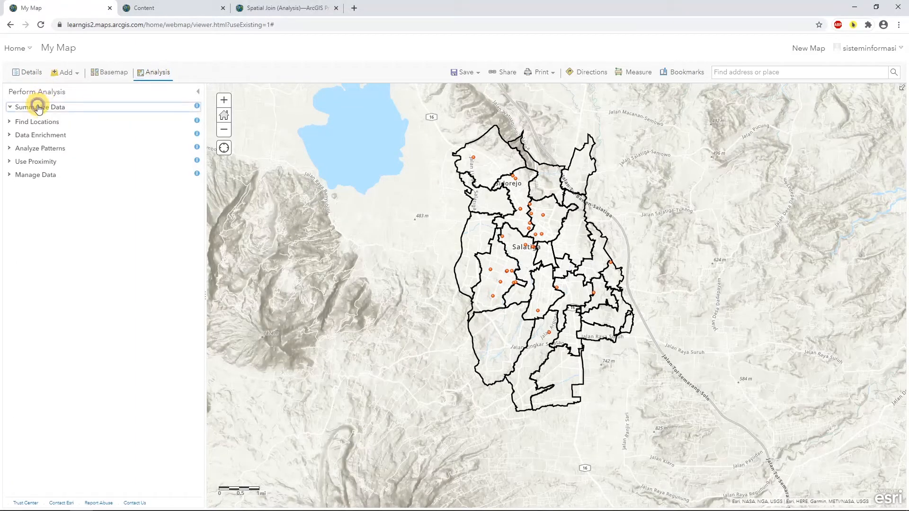
pyautogui.click(65, 150)
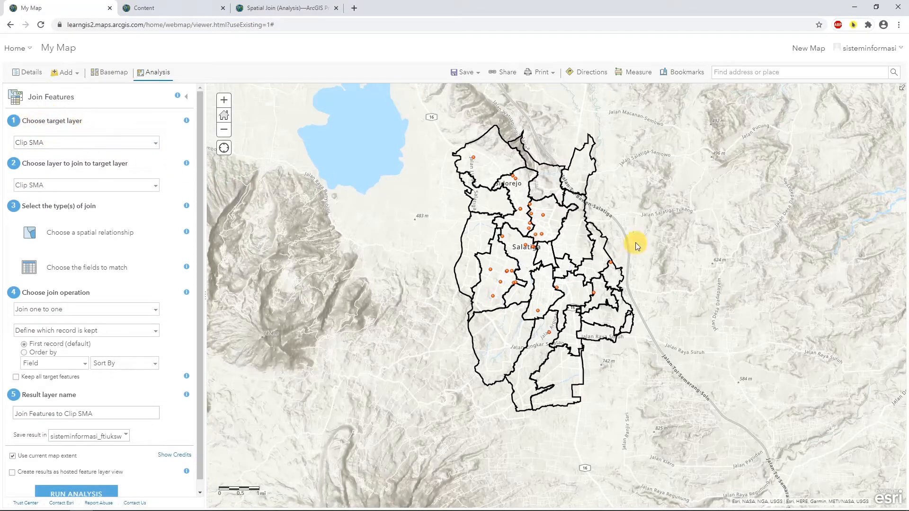
# Inspect the pop-ups of a village polygon in northern Salatiga and of the Clip SMA school point inside it
pyautogui.scroll(1, 551, 218)
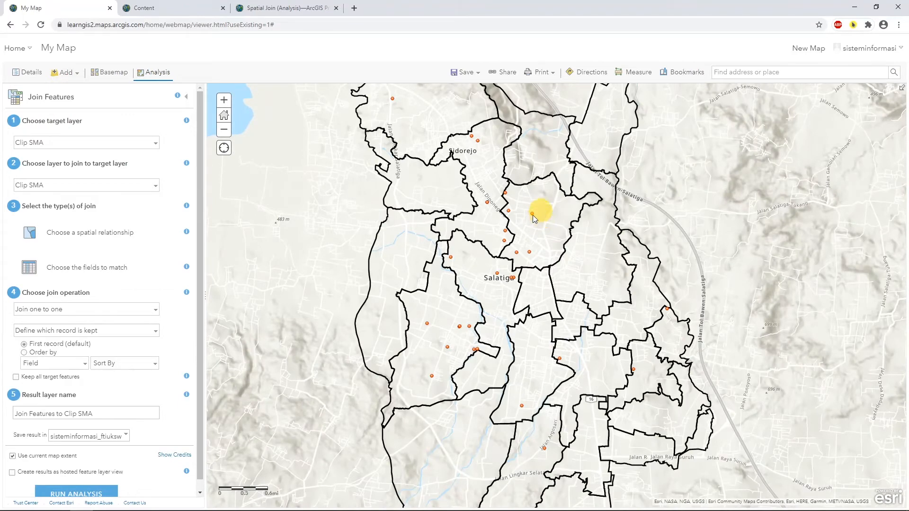
pyautogui.click(564, 216)
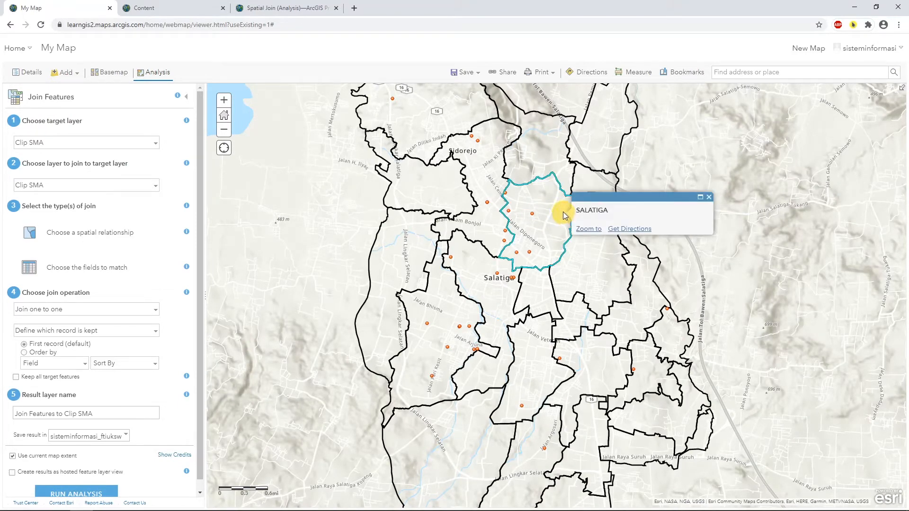
pyautogui.click(532, 215)
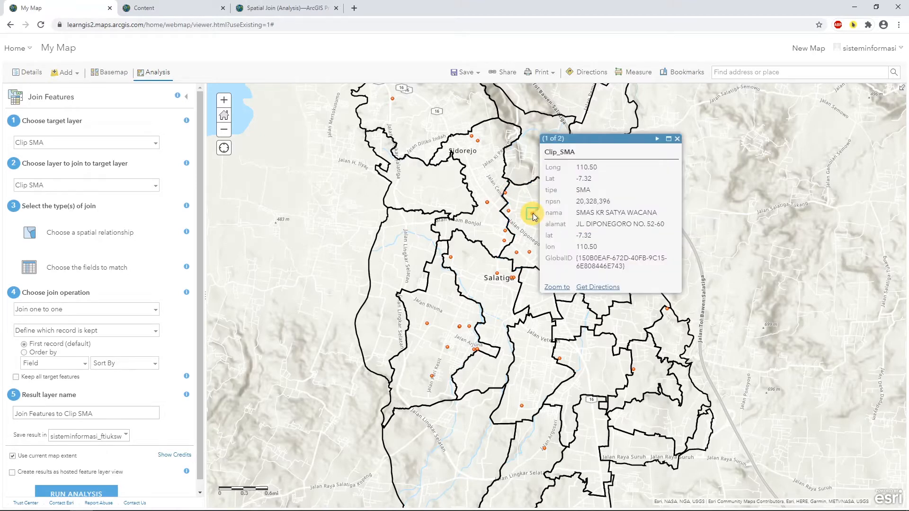
# Choose Clip SMA as the target layer and Salatiga_WFL1 - Wilayah Administrasi Desa as the layer to join to it
pyautogui.click(109, 143)
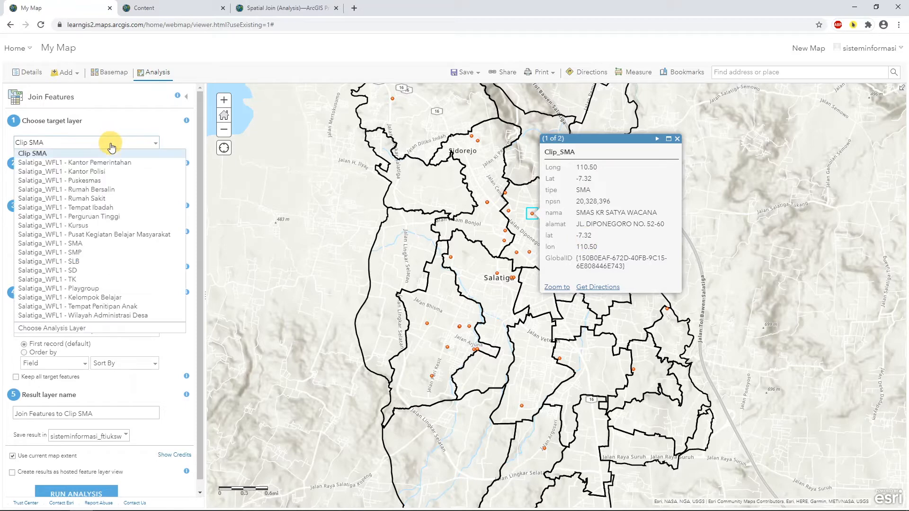
pyautogui.click(37, 155)
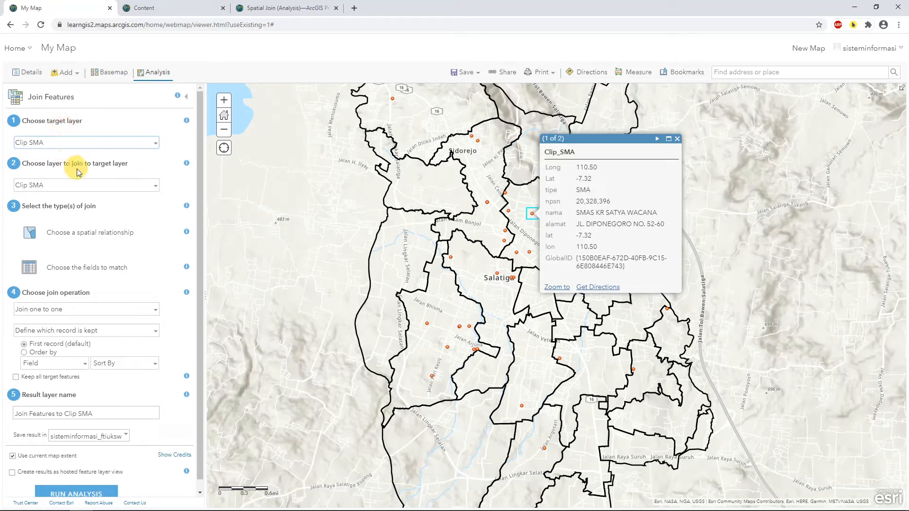
pyautogui.click(127, 185)
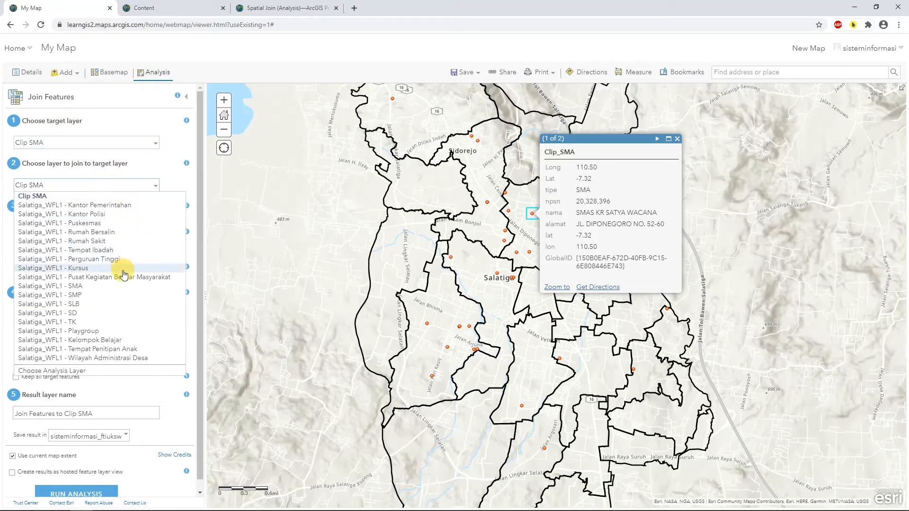
pyautogui.click(90, 359)
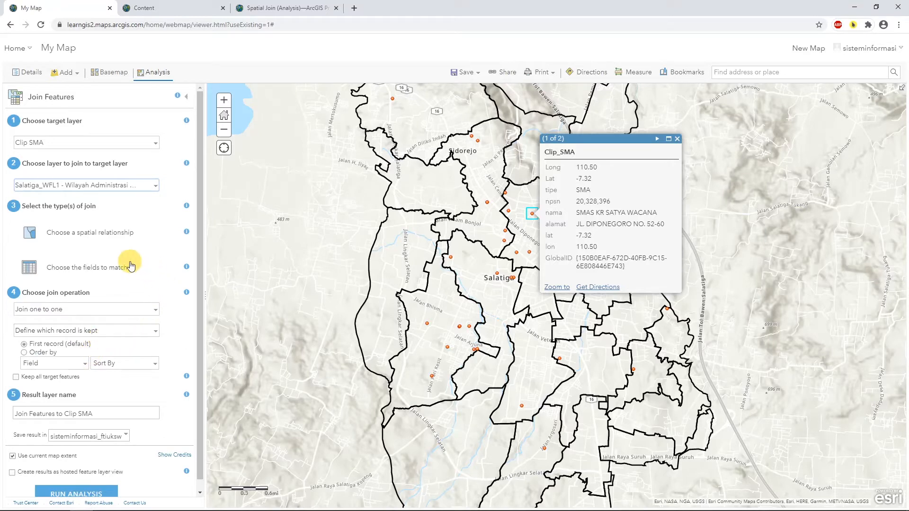
# Close the school pop-up and join by a spatial relationship set to Completely within
pyautogui.scroll(-1, 85, 236)
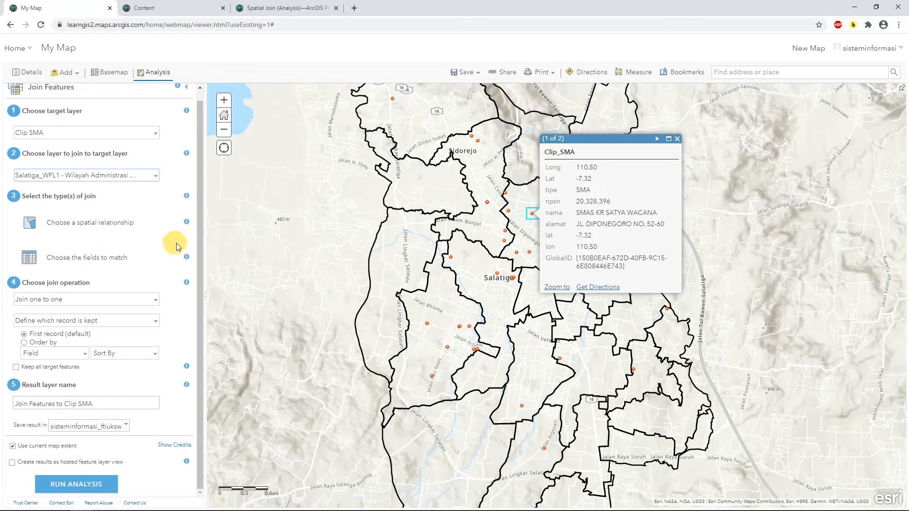
pyautogui.click(677, 140)
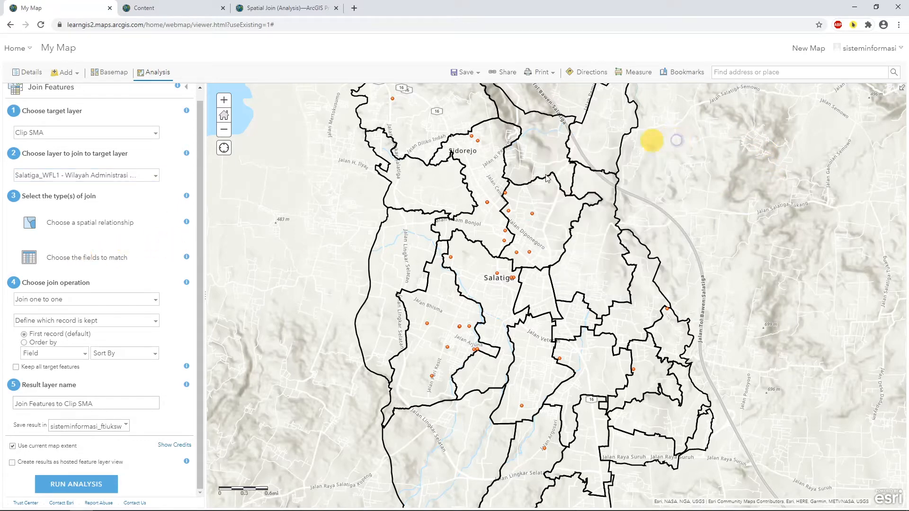
pyautogui.click(86, 228)
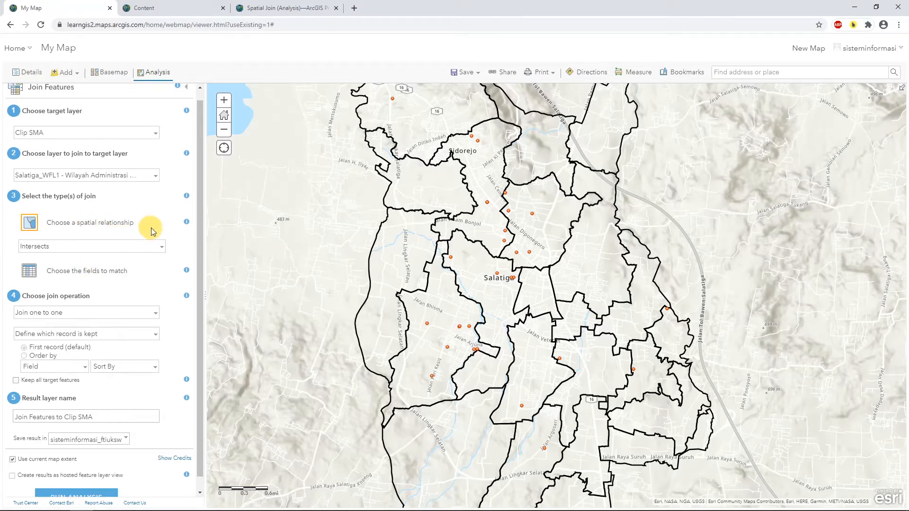
pyautogui.click(161, 251)
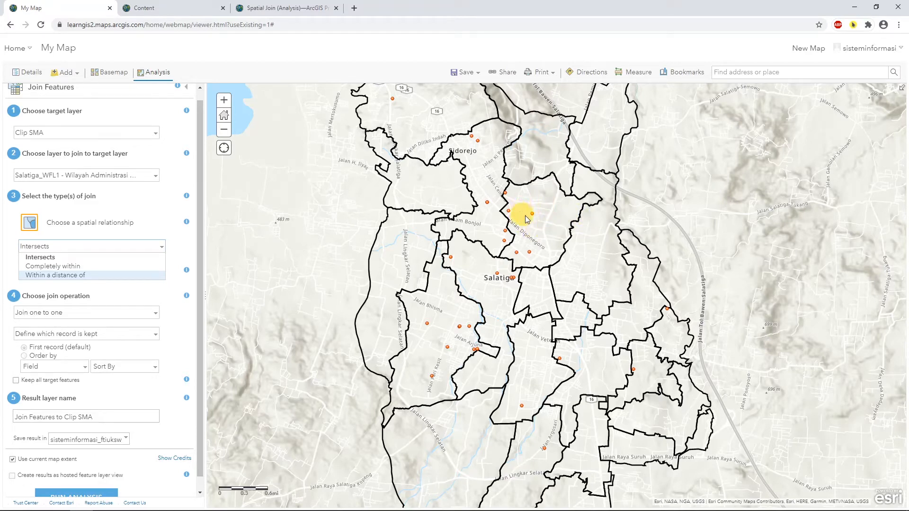
pyautogui.click(52, 267)
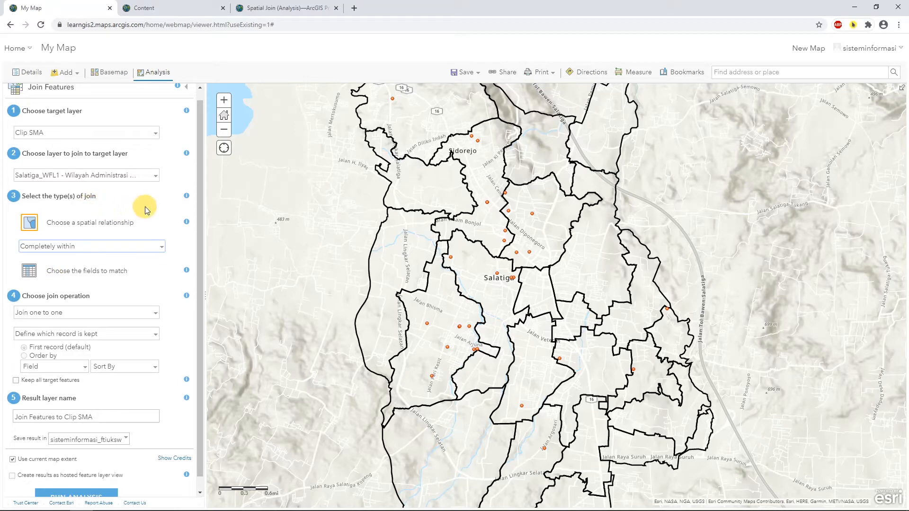
# Review the available join operation options without changing the selection
pyautogui.scroll(-1, 138, 204)
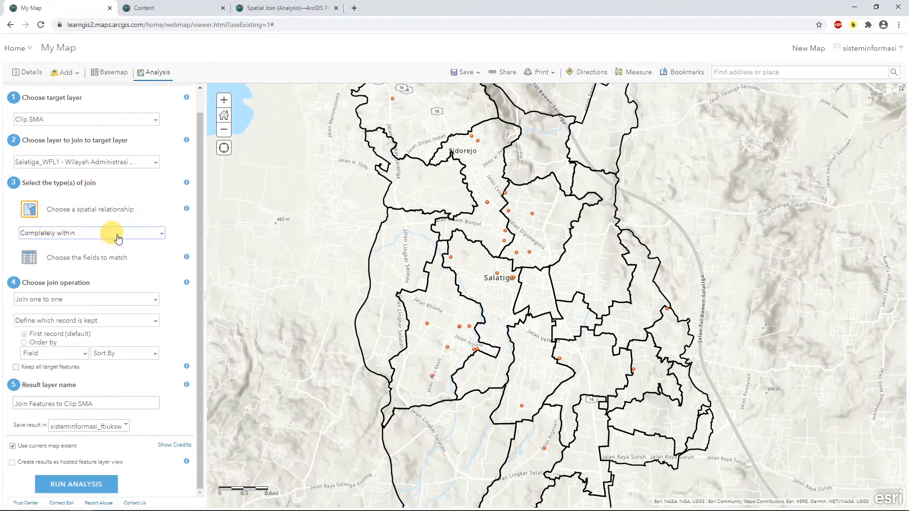
pyautogui.click(156, 303)
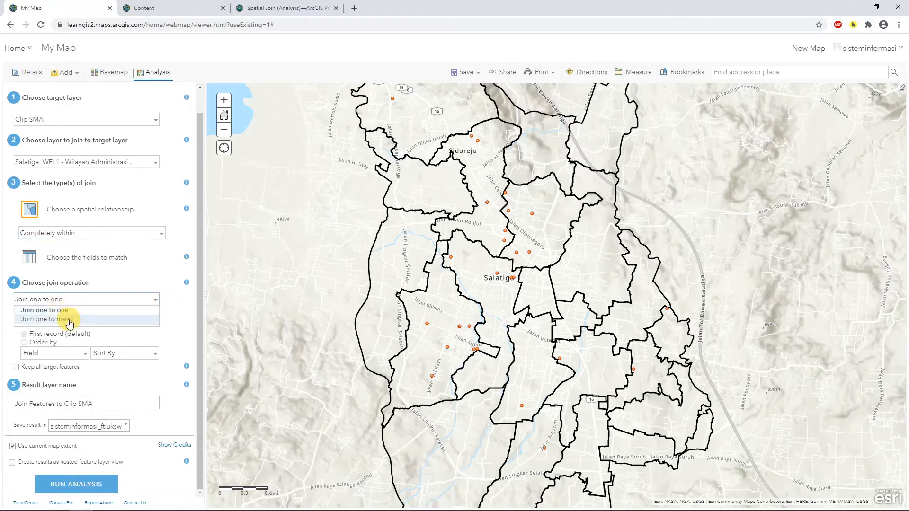
pyautogui.click(163, 282)
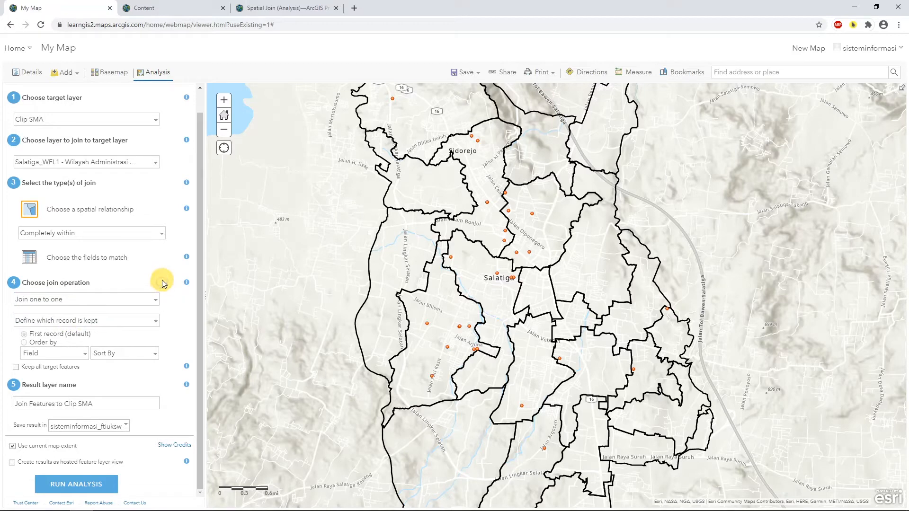
# Compare the attributes of the SMAS KR SATYA WACANA school point with those of the village polygon surrounding it
pyautogui.scroll(1, 535, 219)
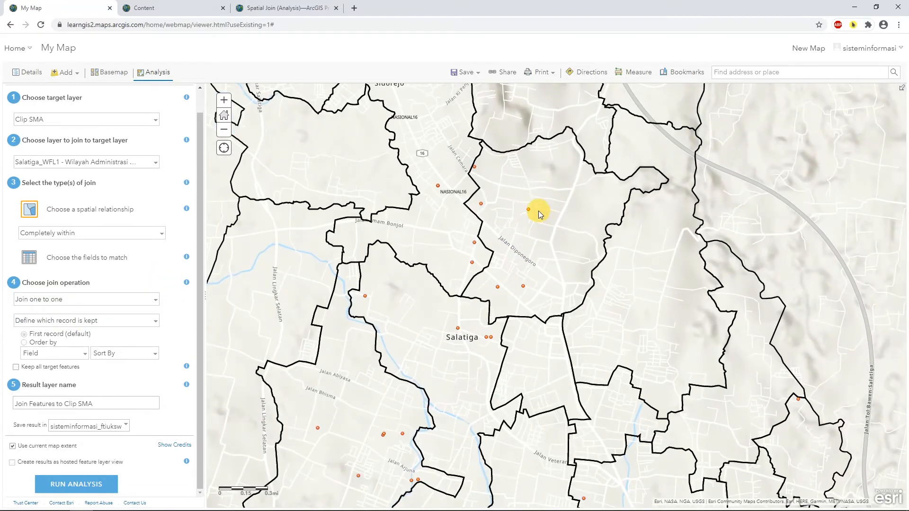
pyautogui.click(527, 219)
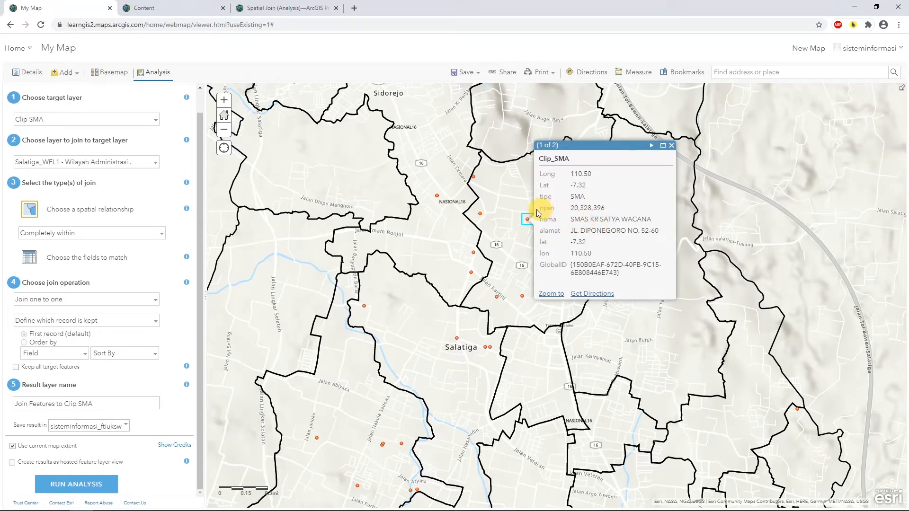
pyautogui.click(521, 196)
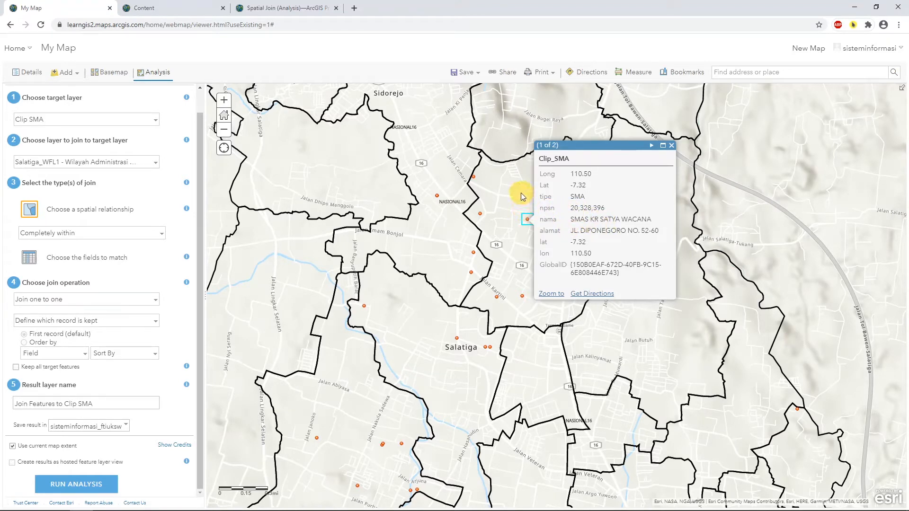
pyautogui.click(520, 215)
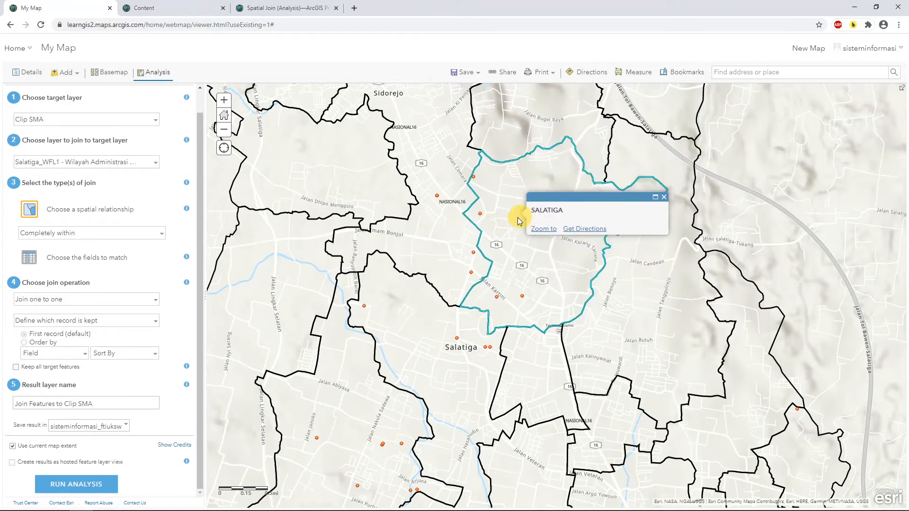
pyautogui.click(523, 180)
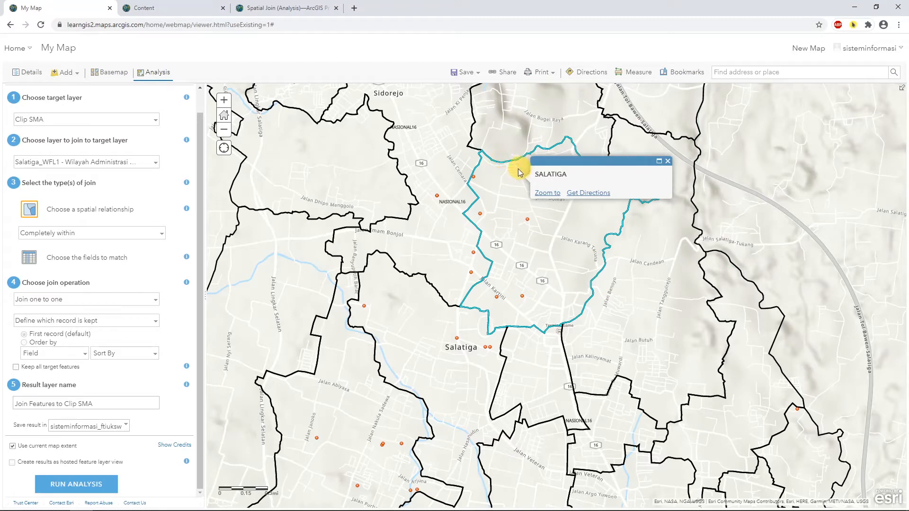
pyautogui.click(527, 220)
pyautogui.click(527, 218)
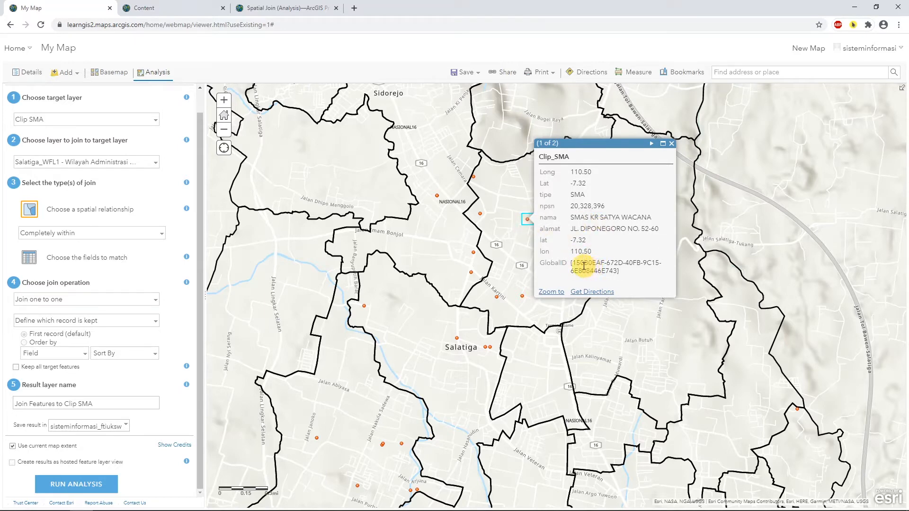
pyautogui.click(521, 225)
pyautogui.click(556, 184)
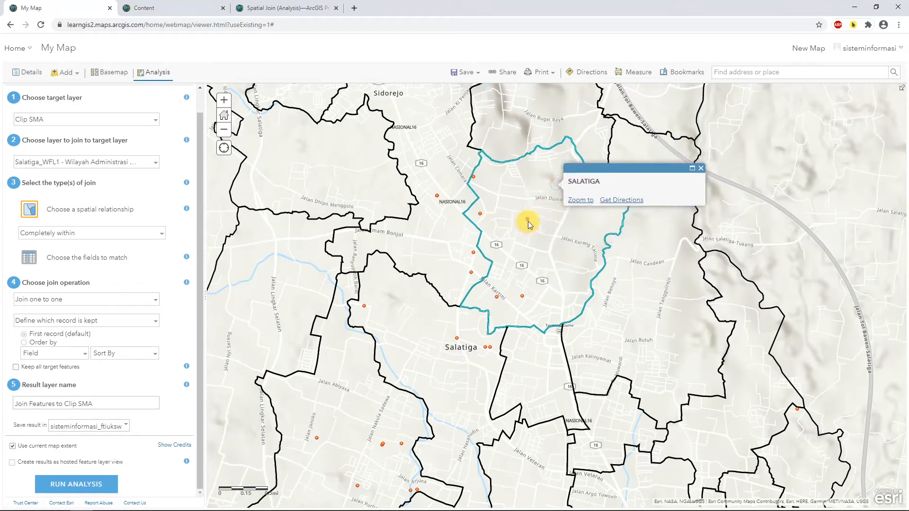
pyautogui.click(527, 221)
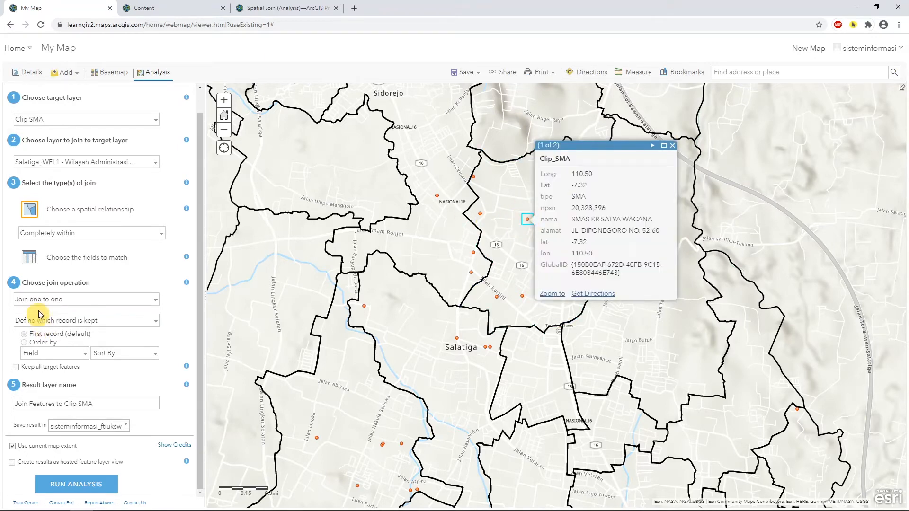
# Set the join operation to Join one to one
pyautogui.click(59, 299)
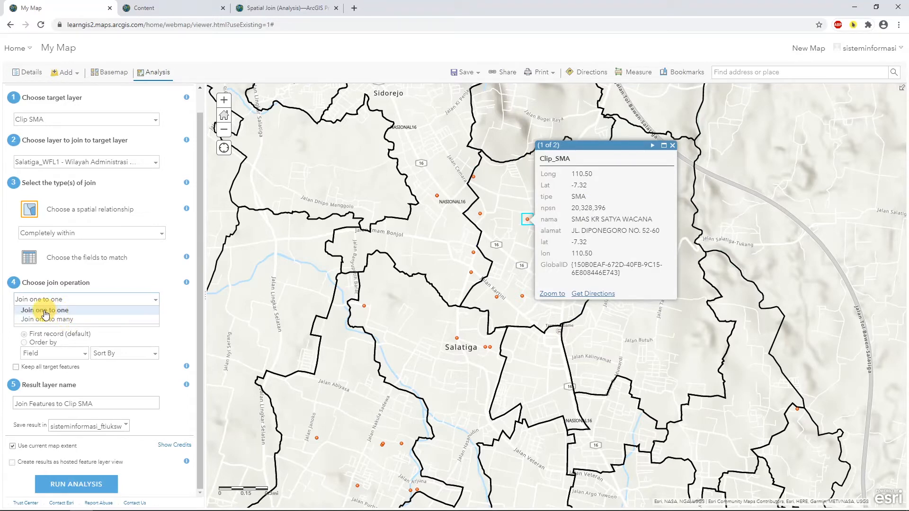
pyautogui.click(45, 311)
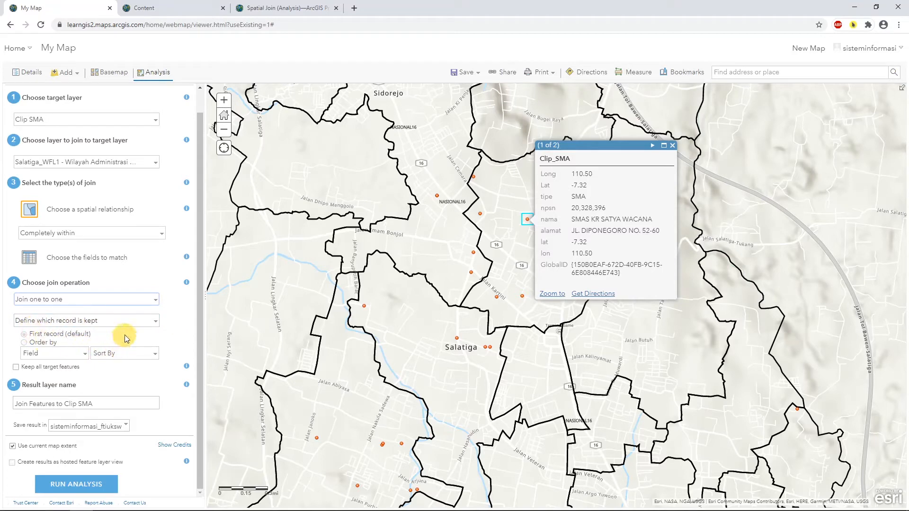
# Try Add statistics for the one-to-one join with the Sum of the jumlah_pen field, and remove that statistic again
pyautogui.click(157, 322)
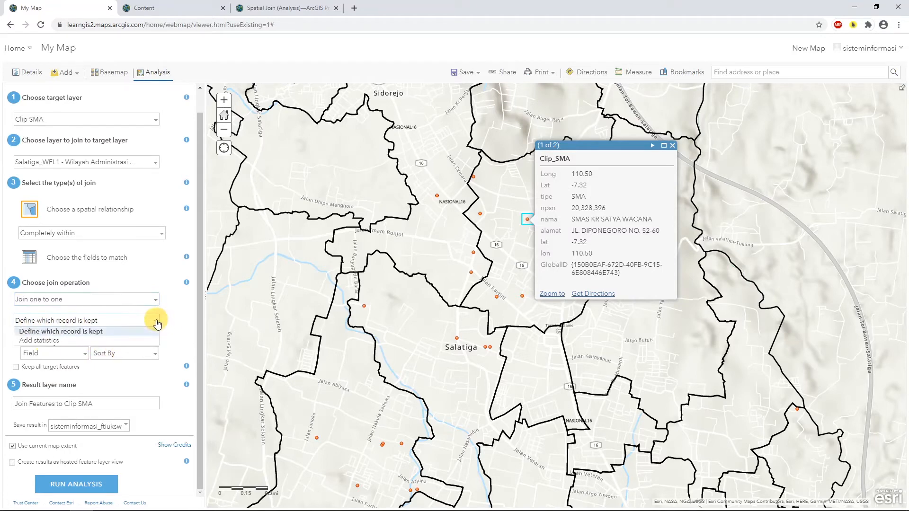
pyautogui.click(188, 319)
pyautogui.click(130, 320)
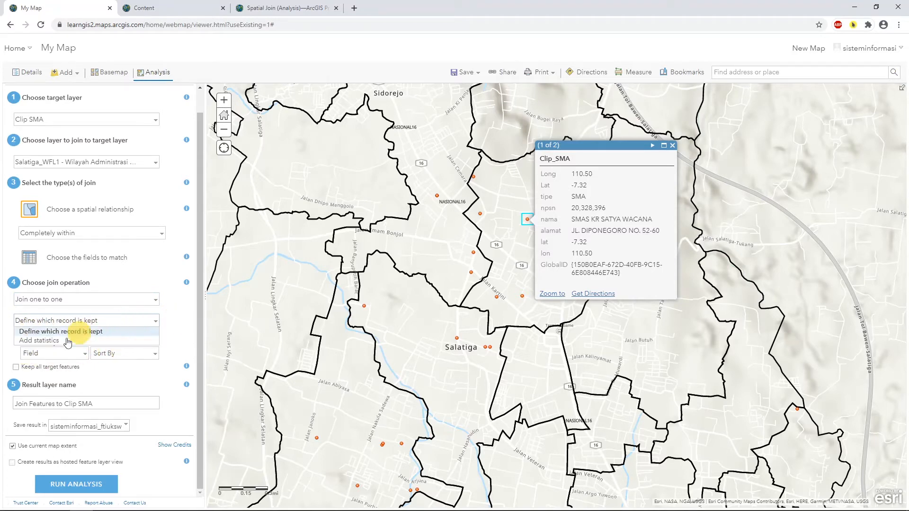
pyautogui.click(53, 341)
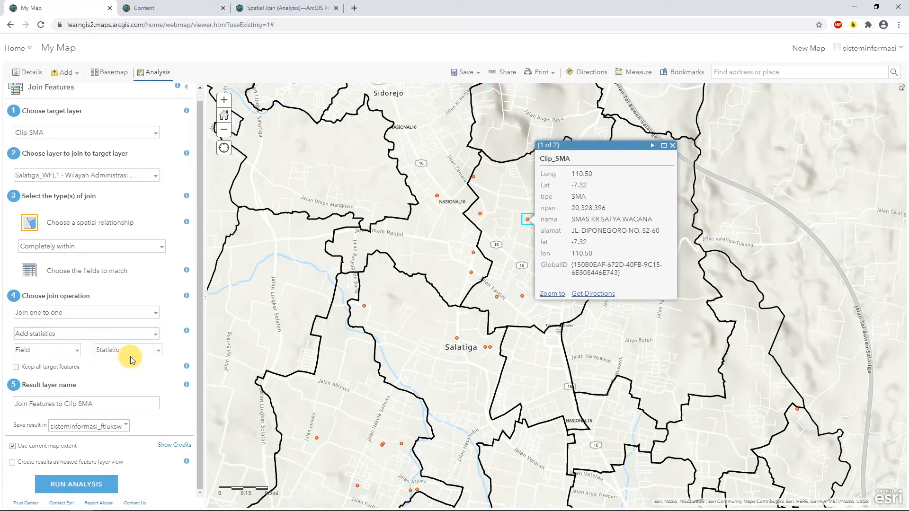
pyautogui.click(77, 351)
pyautogui.scroll(-3, 59, 397)
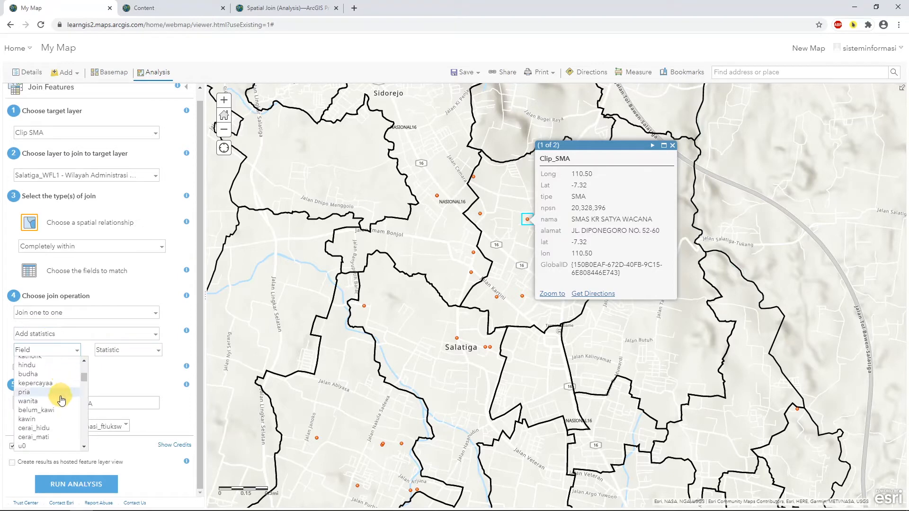
pyautogui.scroll(-4, 64, 402)
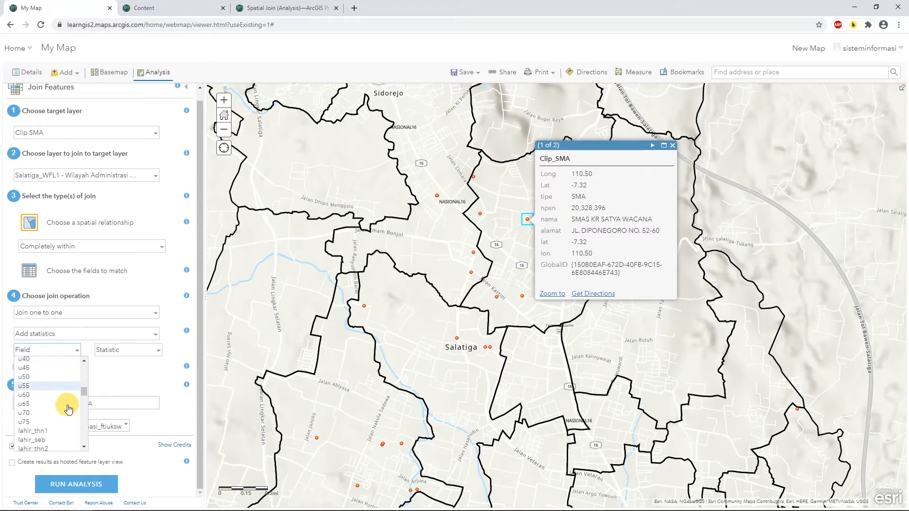
pyautogui.scroll(8, 67, 402)
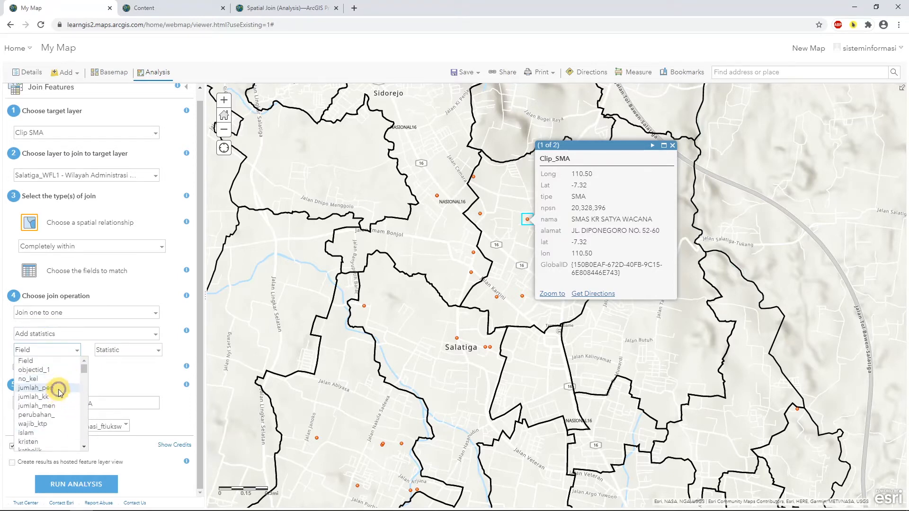
pyautogui.click(60, 388)
pyautogui.click(150, 350)
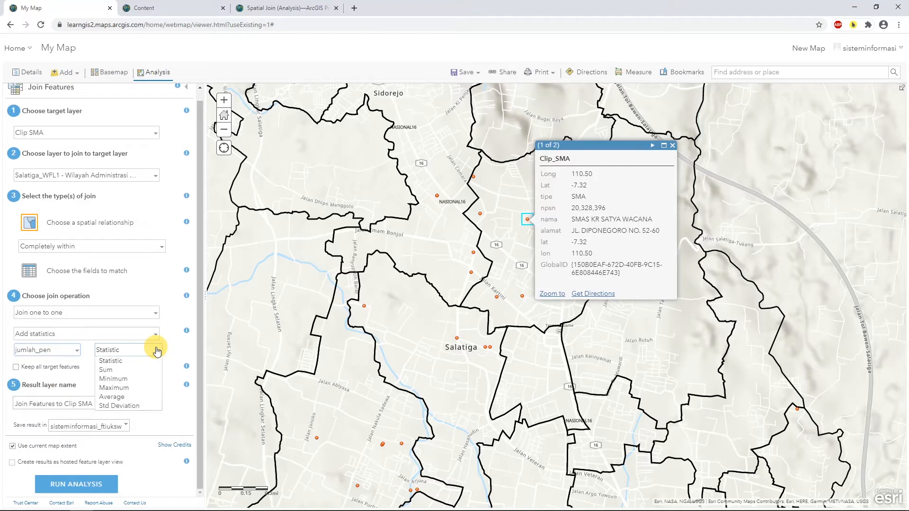
pyautogui.click(116, 371)
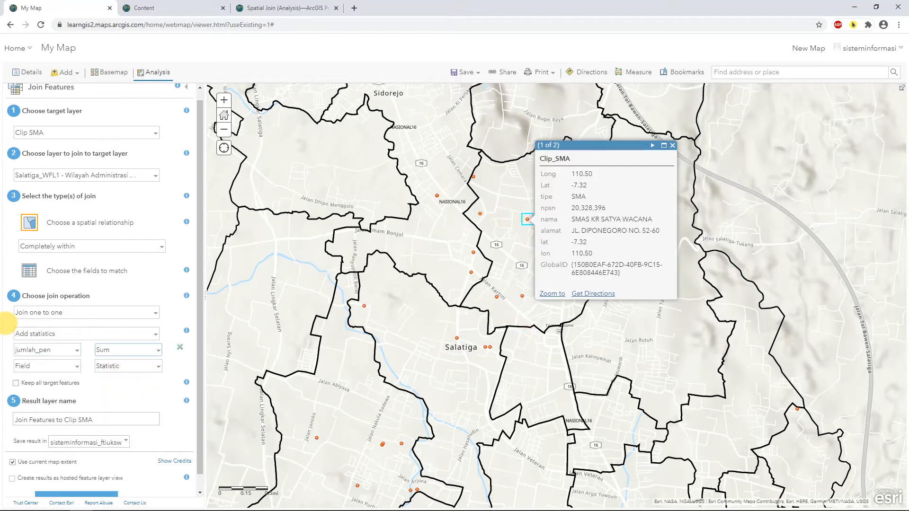
pyautogui.click(180, 349)
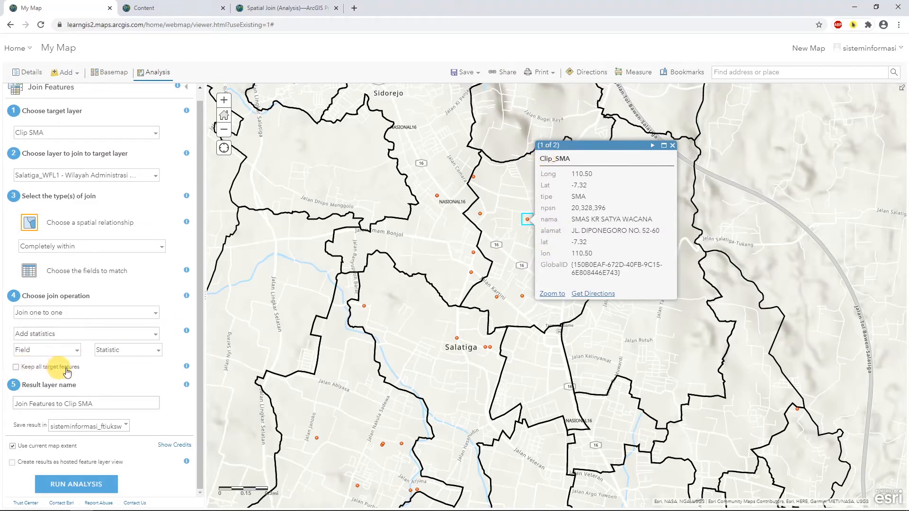
# Keep all target features and name the result layer Join Kelurahan to Clip SMA
pyautogui.click(16, 368)
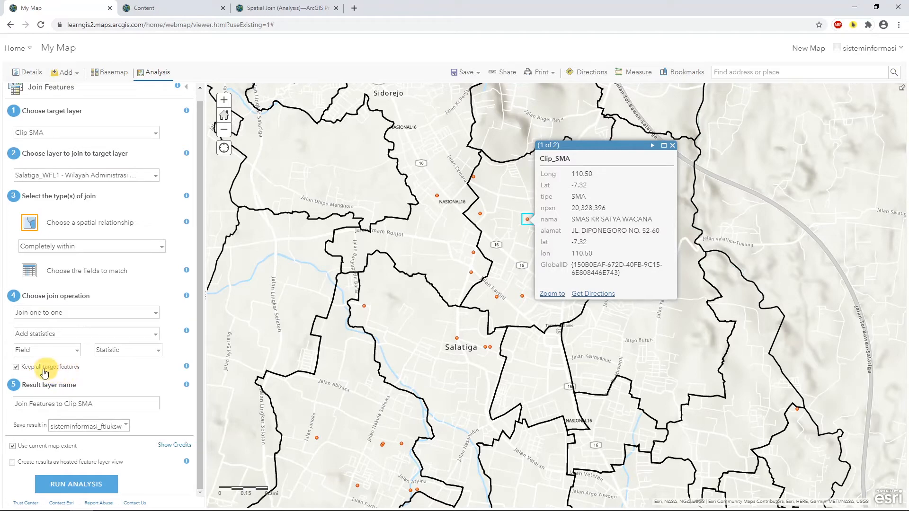
pyautogui.click(101, 402)
pyautogui.moveTo(62, 404); pyautogui.dragTo(11, 404)
pyautogui.doubleClick(42, 403)
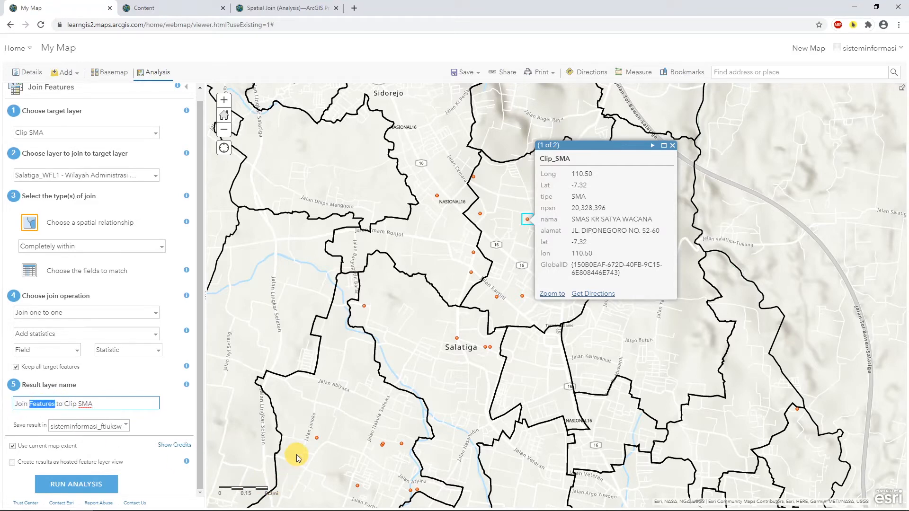
pyautogui.write('Kelurahan')
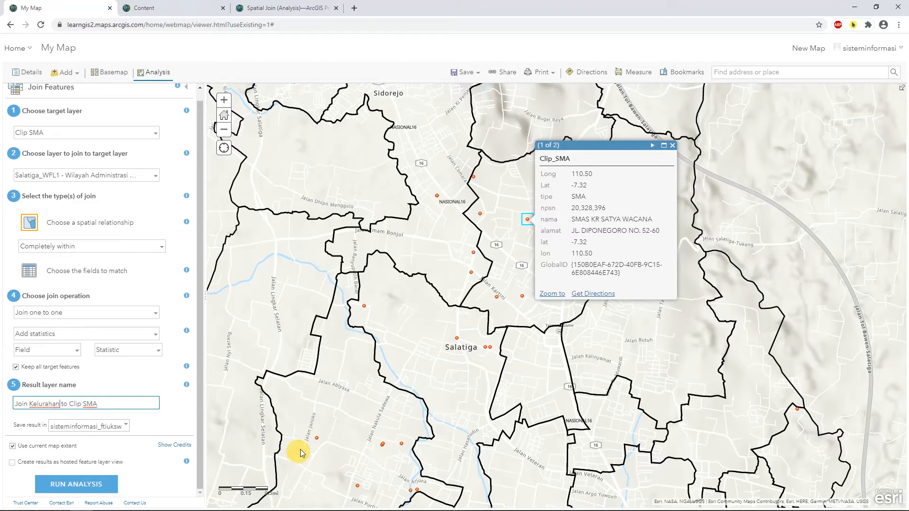
# Check the folder chosen for the result and turn off limiting the analysis to the current map extent
pyautogui.click(121, 426)
pyautogui.click(125, 440)
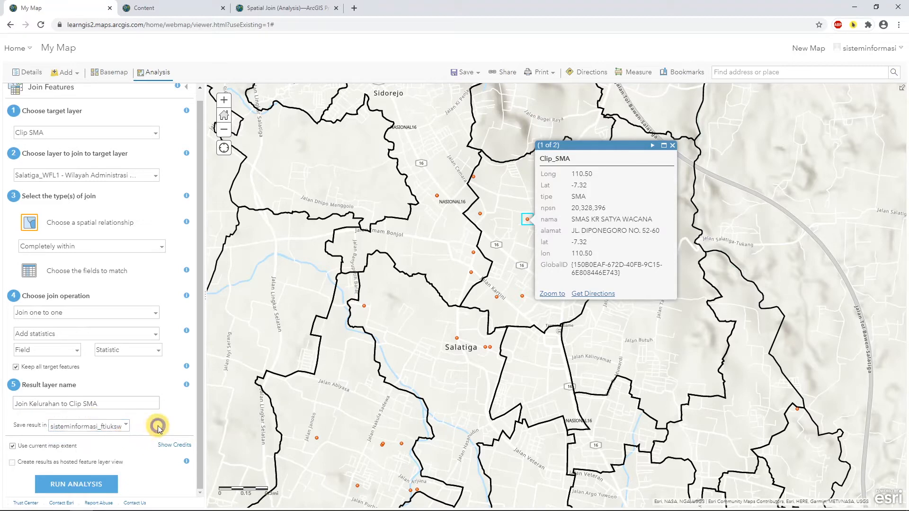
pyautogui.scroll(1, 179, 406)
pyautogui.scroll(-1, 80, 438)
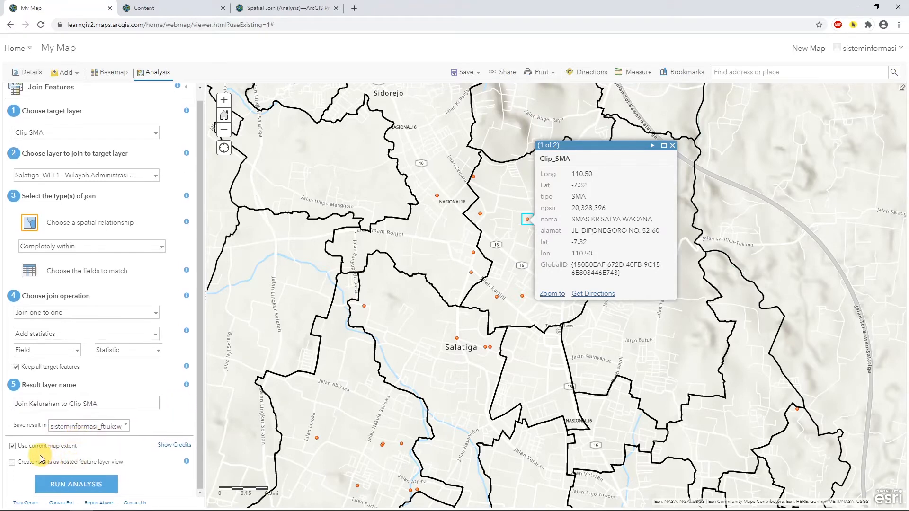
pyautogui.click(12, 447)
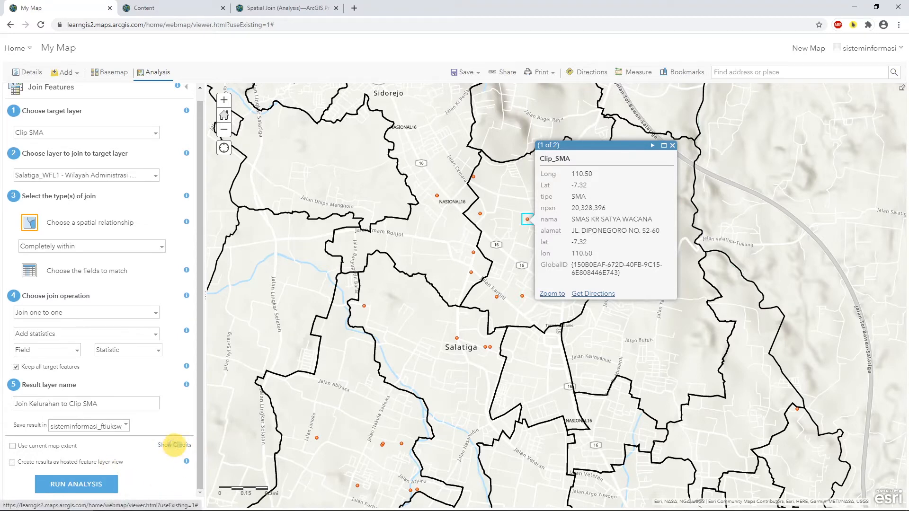
# Review the credit usage report for the join, and close it and the school's pop-up
pyautogui.click(178, 445)
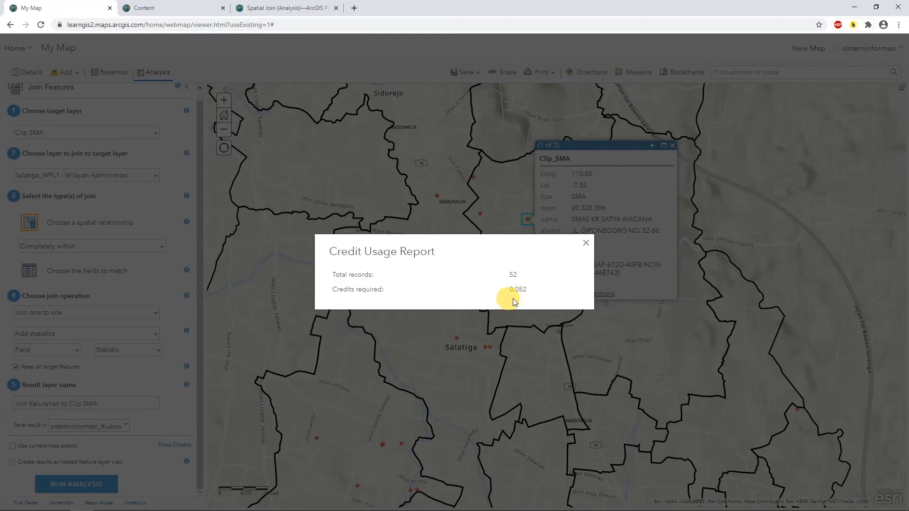
pyautogui.click(586, 243)
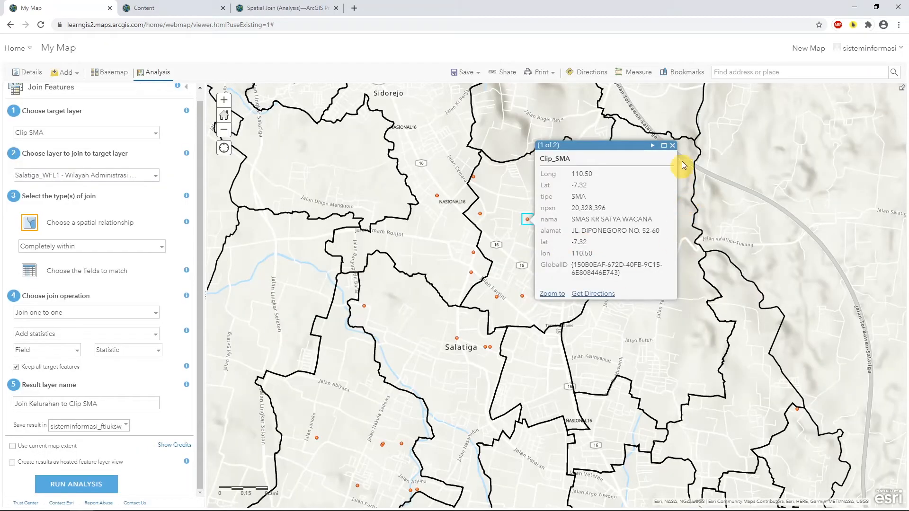
pyautogui.click(672, 145)
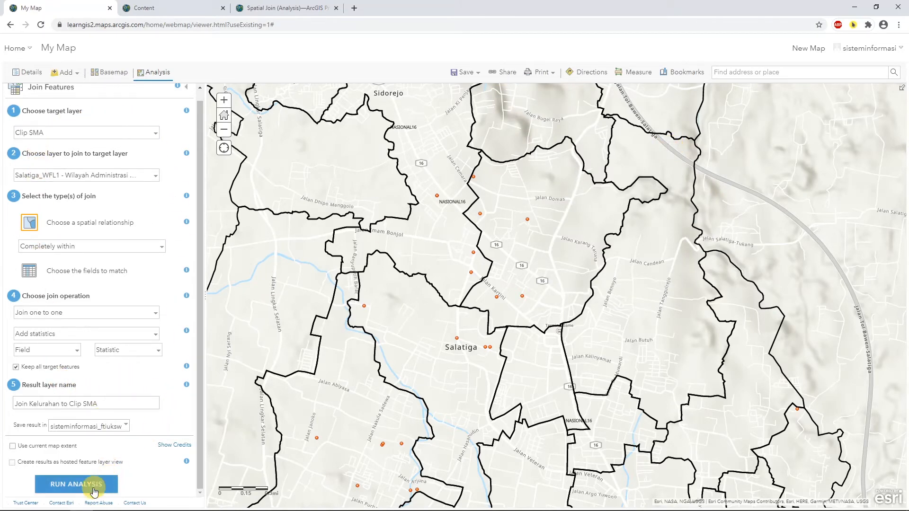
# Set the one-to-one join to Define which record is kept and run the Join Features analysis
pyautogui.click(79, 485)
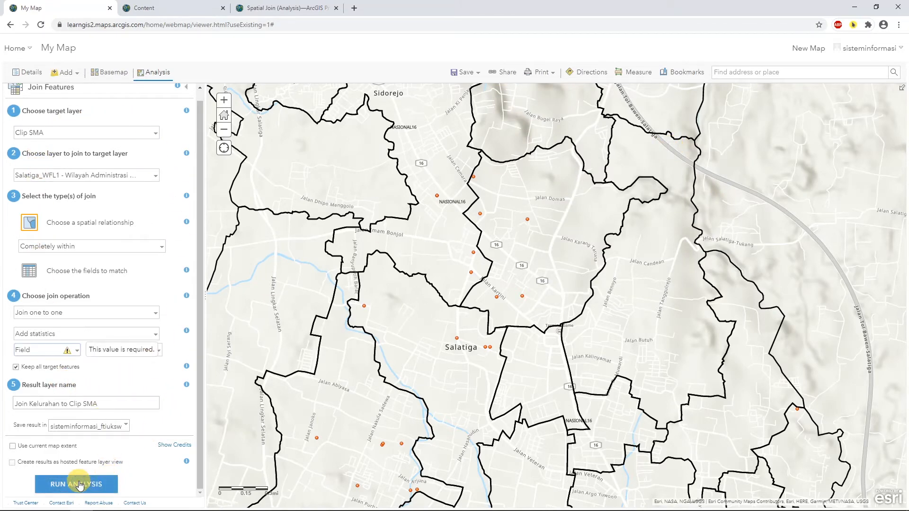
pyautogui.click(112, 336)
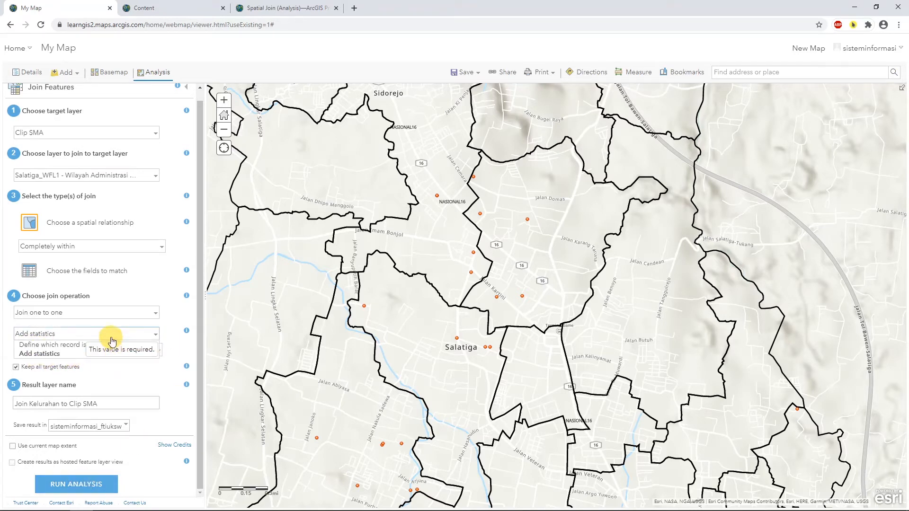
pyautogui.click(62, 345)
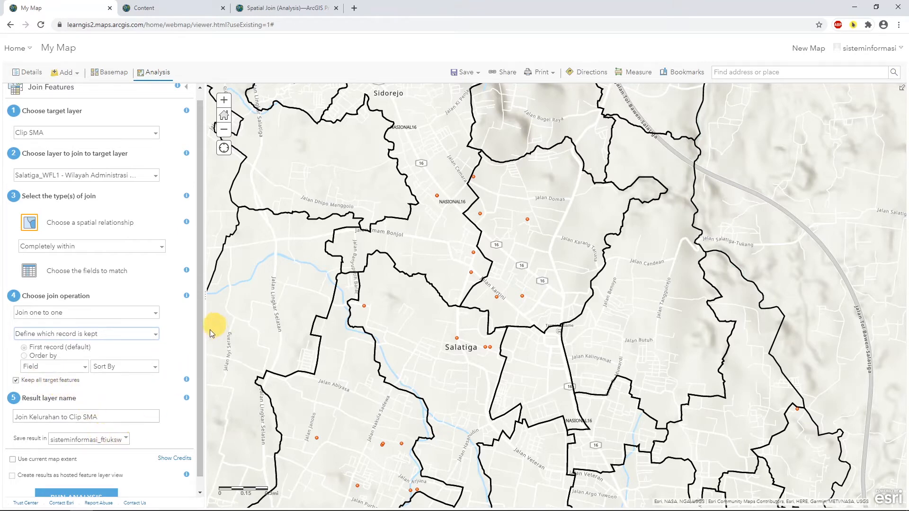
pyautogui.scroll(-1, 200, 341)
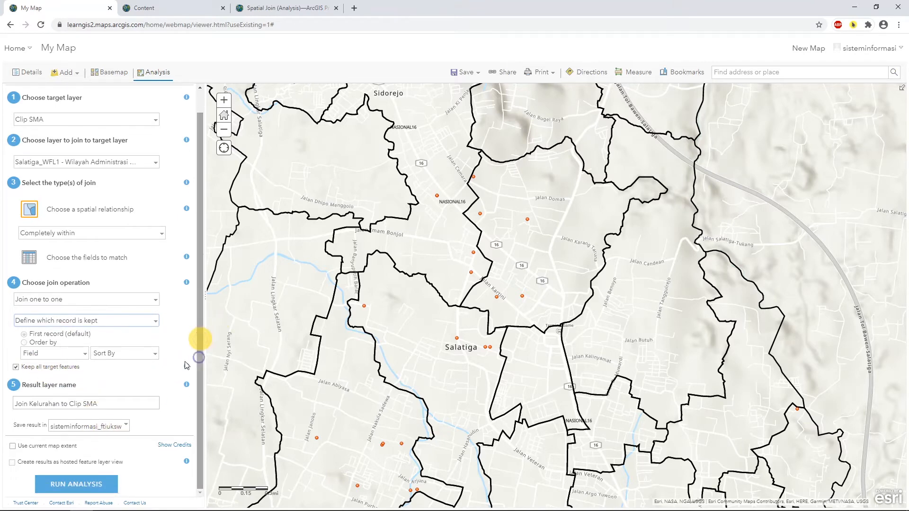
pyautogui.click(69, 488)
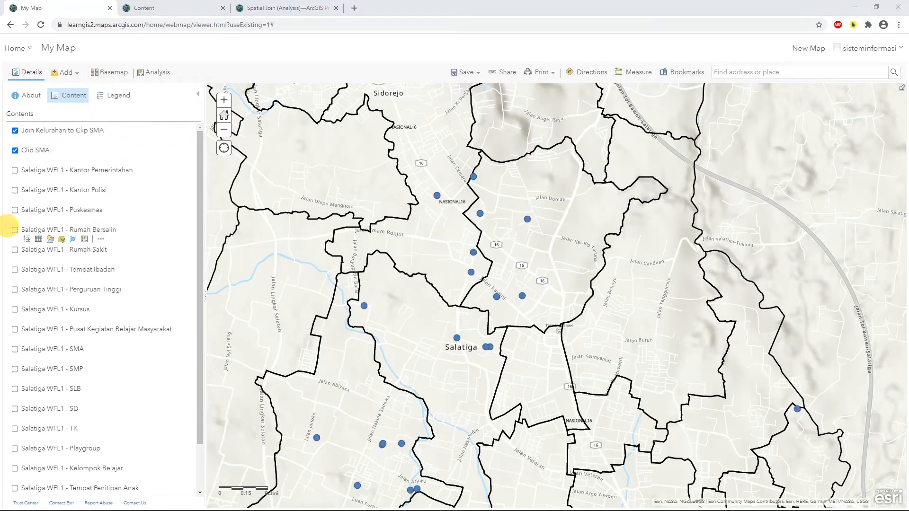
# Examine the attribute table of the Join Kelurahan to Clip SMA layer for the fields joined from the village boundaries
pyautogui.moveTo(166, 194)
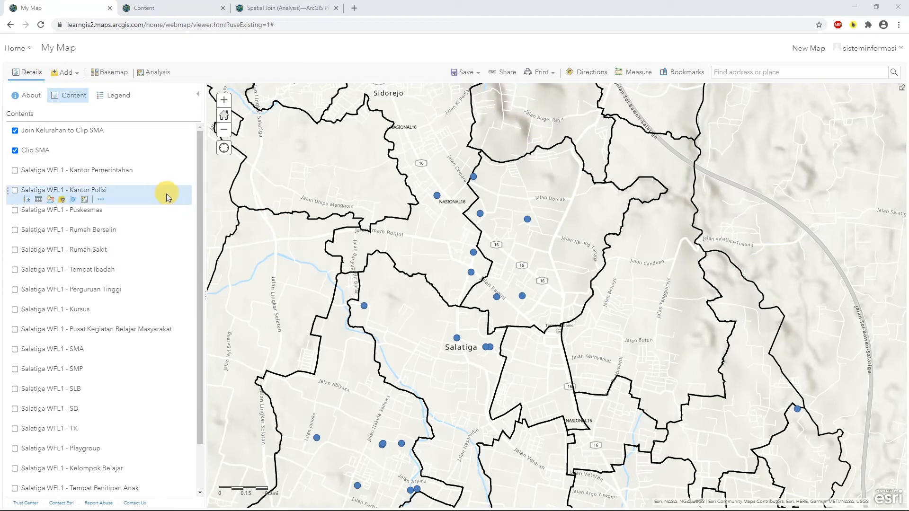
pyautogui.moveTo(91, 141)
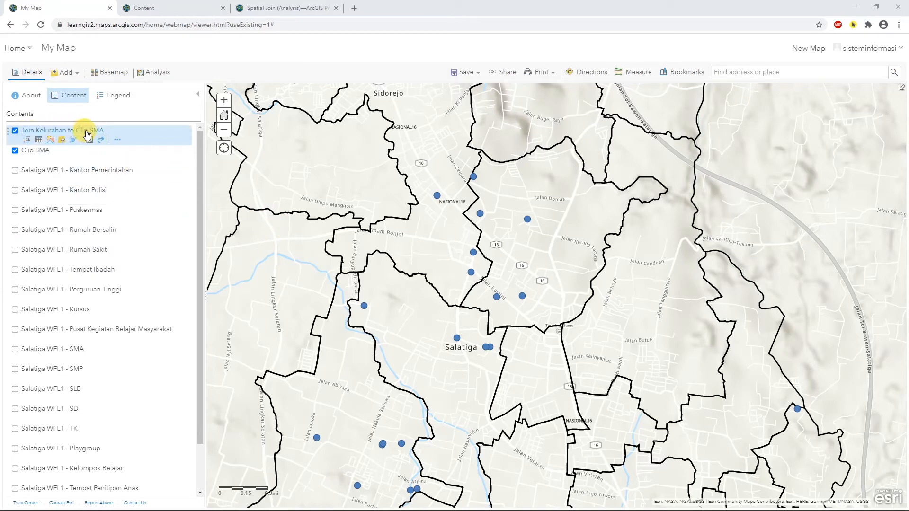
pyautogui.click(39, 140)
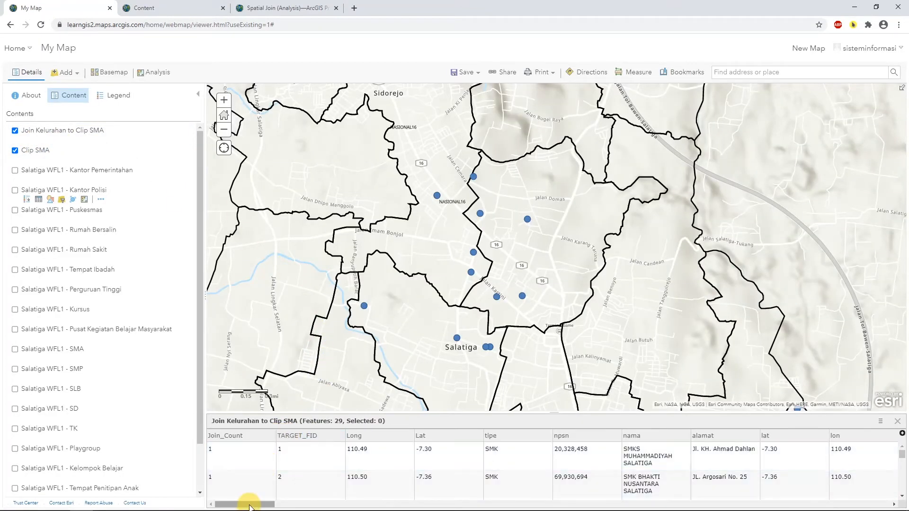
pyautogui.moveTo(249, 505); pyautogui.dragTo(283, 499)
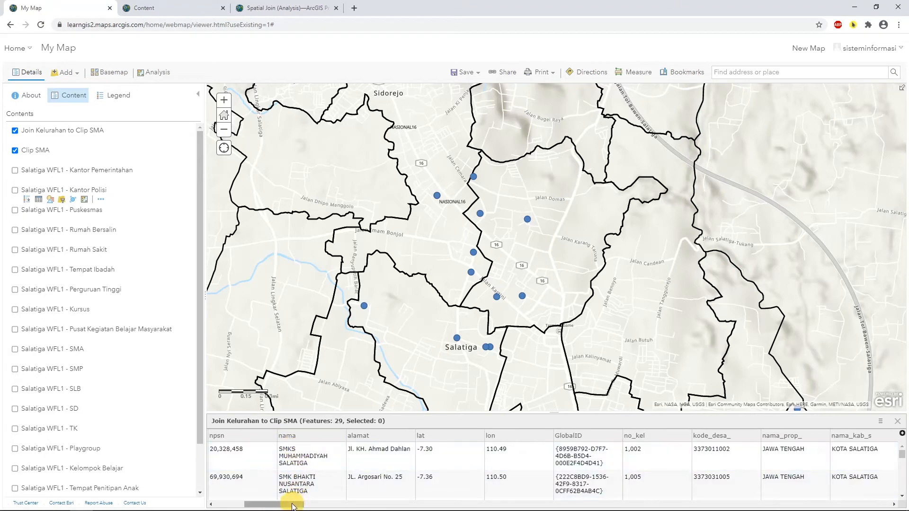
pyautogui.moveTo(292, 505); pyautogui.dragTo(327, 501)
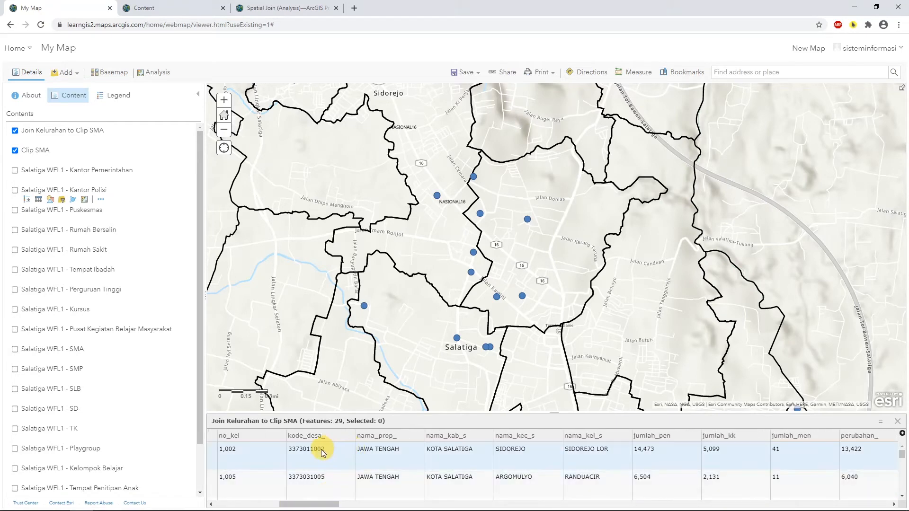
pyautogui.moveTo(378, 434); pyautogui.dragTo(533, 434)
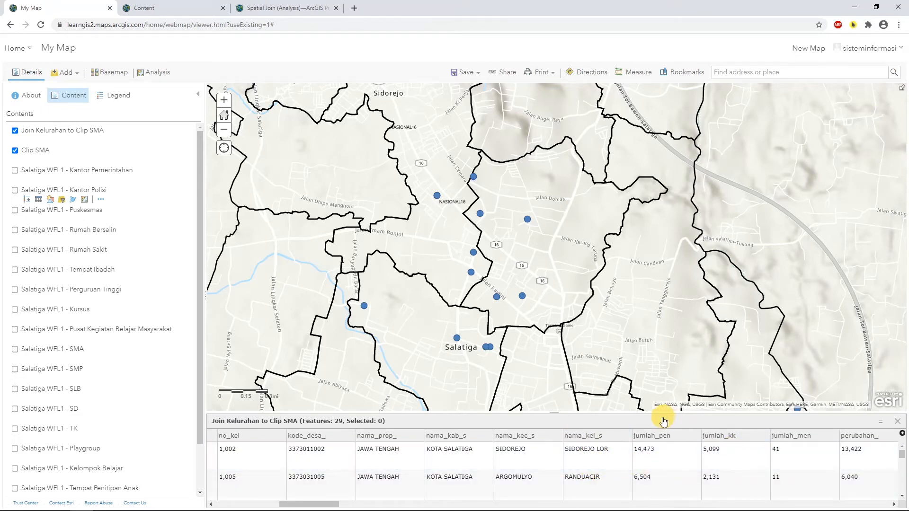
# Inspect the joined attributes in the pop-up of the SMAS KR SATYA WACANA school point
pyautogui.click(528, 220)
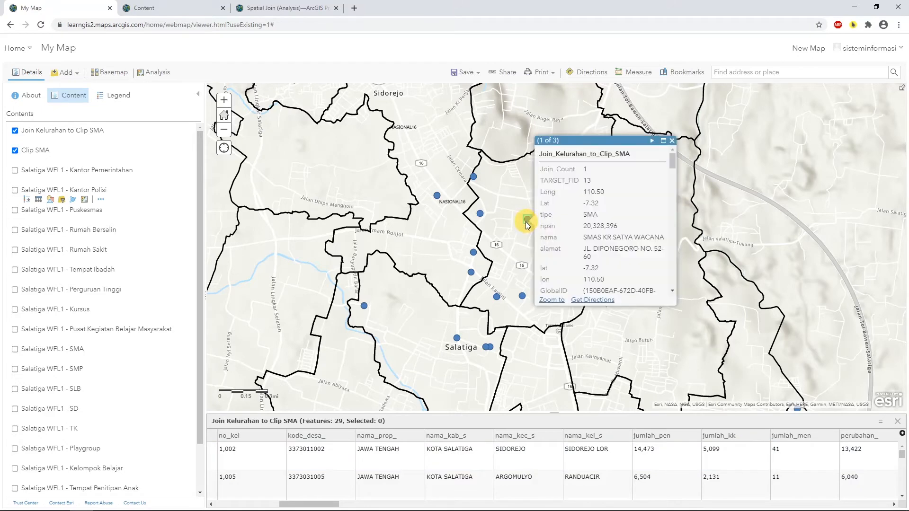
pyautogui.scroll(-3, 671, 174)
pyautogui.moveTo(671, 173); pyautogui.dragTo(668, 285)
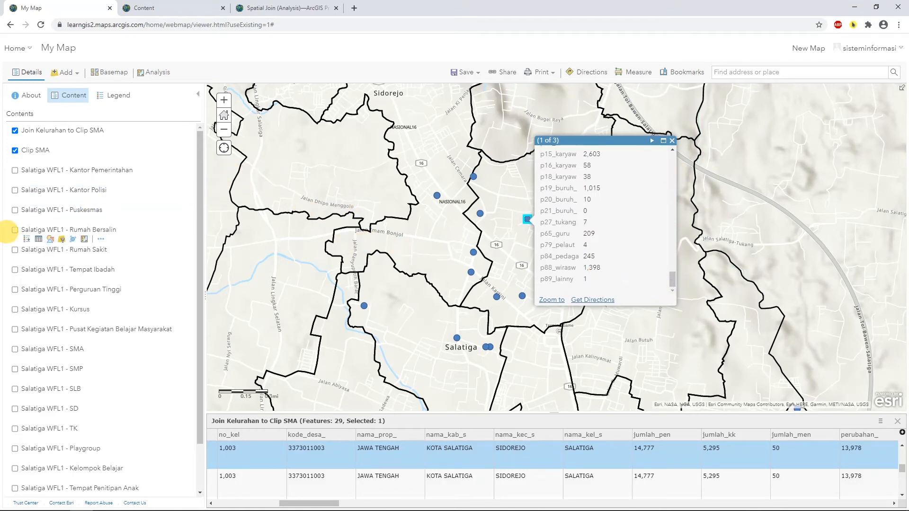
# Switch to the Content page and reload My Content to check for the joined result layer
pyautogui.click(158, 10)
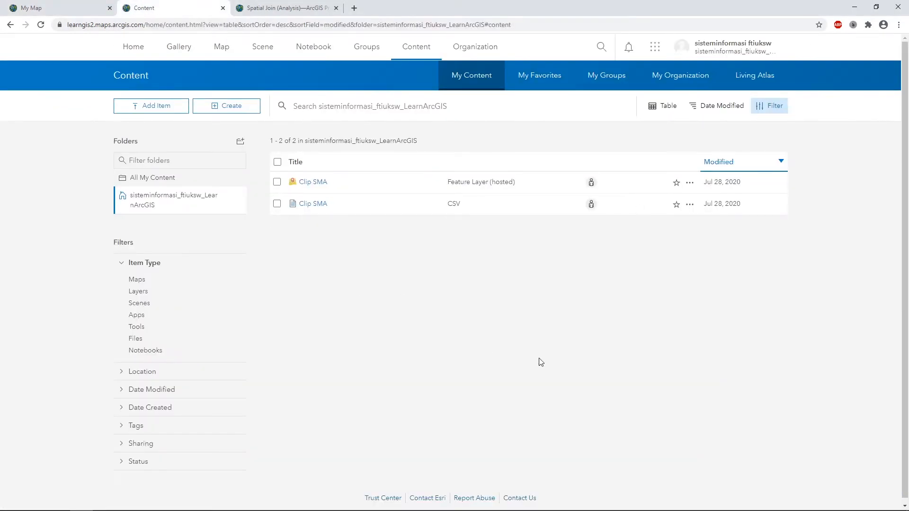
pyautogui.click(418, 53)
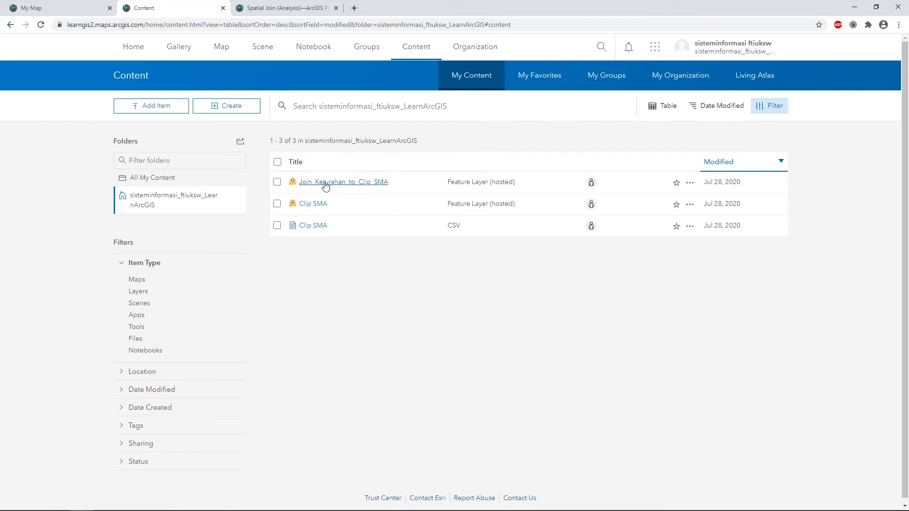
pyautogui.click(277, 183)
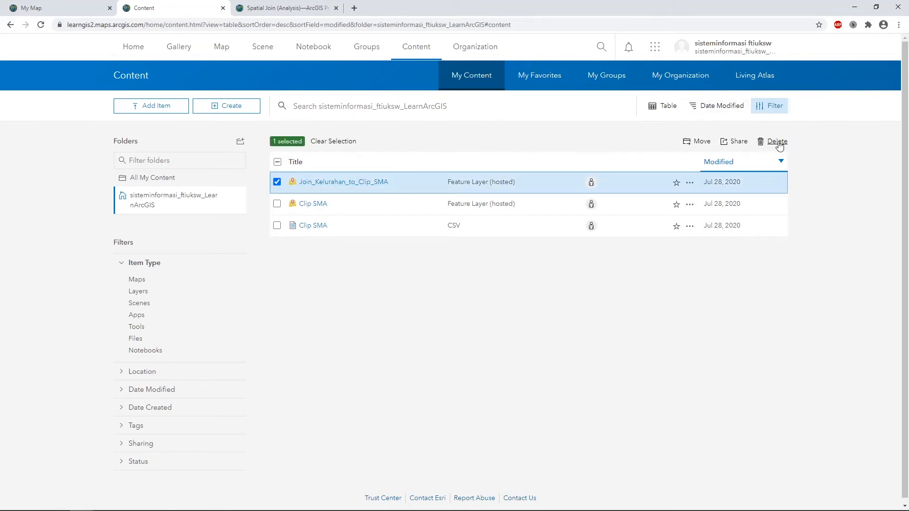
pyautogui.click(277, 182)
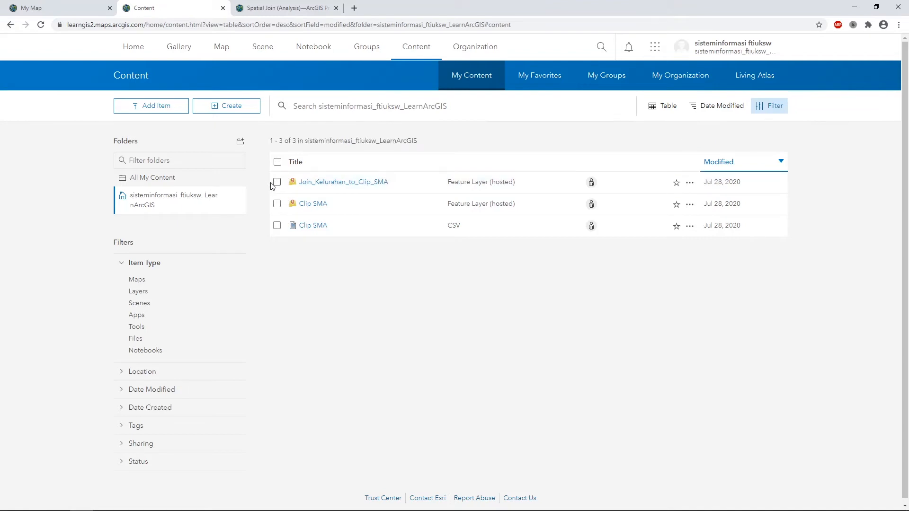
# Return to My Map and display the Salatiga WFL1 - Rumah Sakit layer instead of Join Kelurahan to Clip SMA, with the pop-up and attribute table closed
pyautogui.click(71, 13)
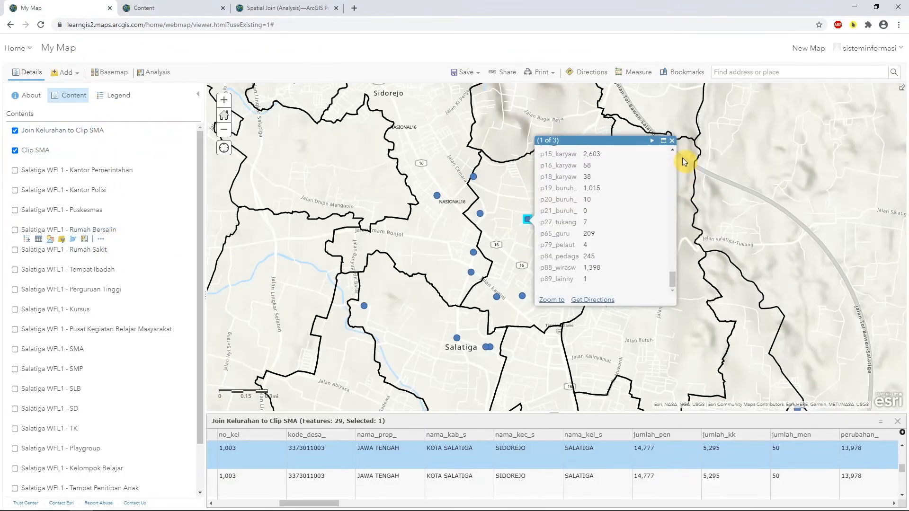
pyautogui.click(673, 141)
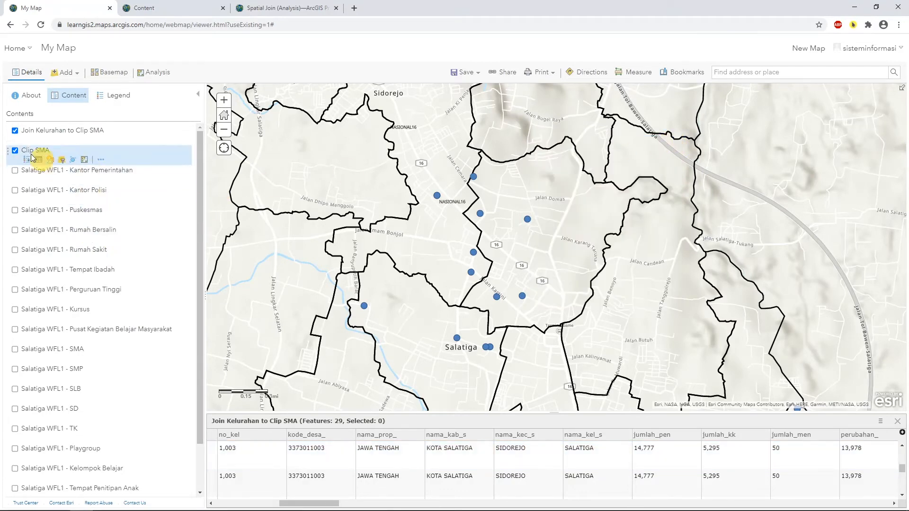
pyautogui.click(15, 131)
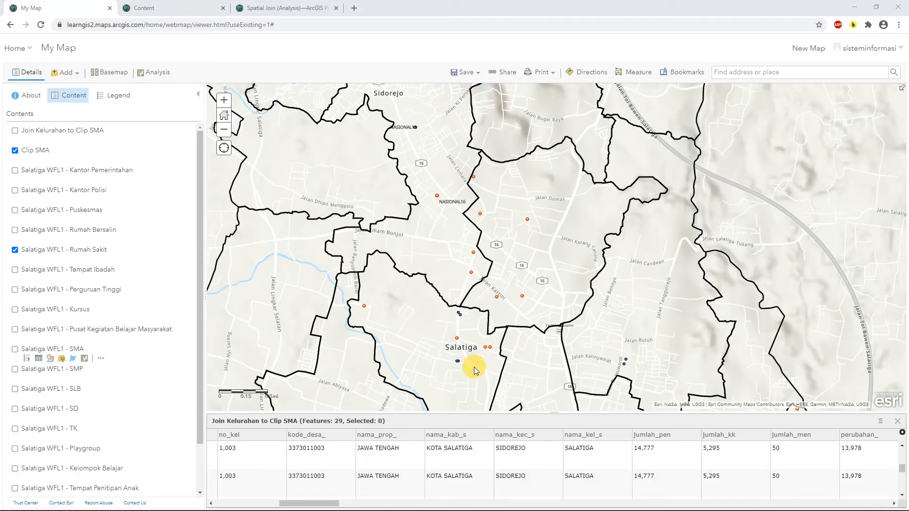
pyautogui.moveTo(473, 368); pyautogui.dragTo(492, 285)
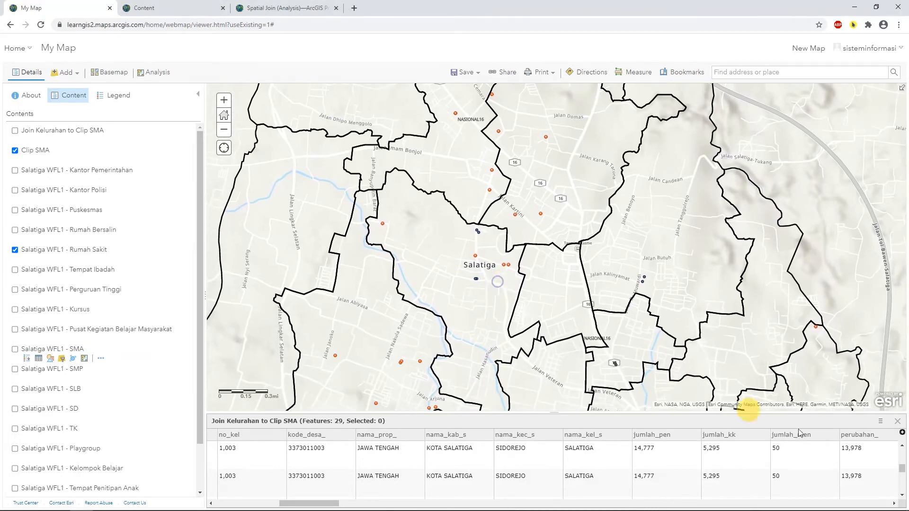
pyautogui.click(897, 422)
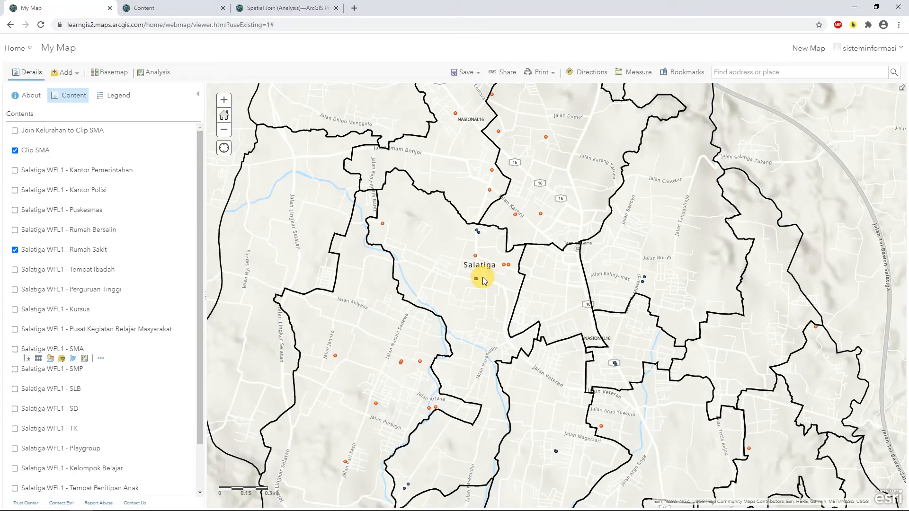
# Inspect the pop-ups of the Rumah Sakit hospital points around central Salatiga, including RS UMUM DAERAH SALATIGA-ER
pyautogui.scroll(1, 482, 277)
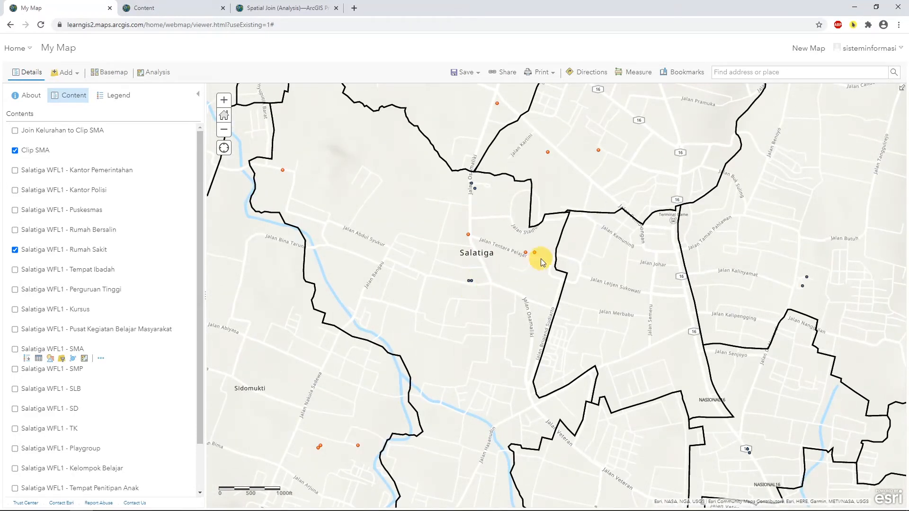
pyautogui.click(471, 282)
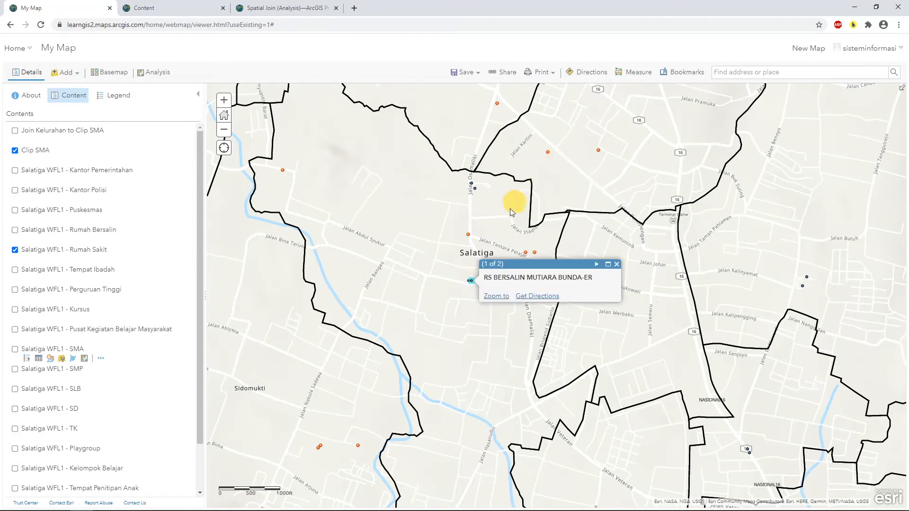
pyautogui.click(479, 190)
pyautogui.click(475, 190)
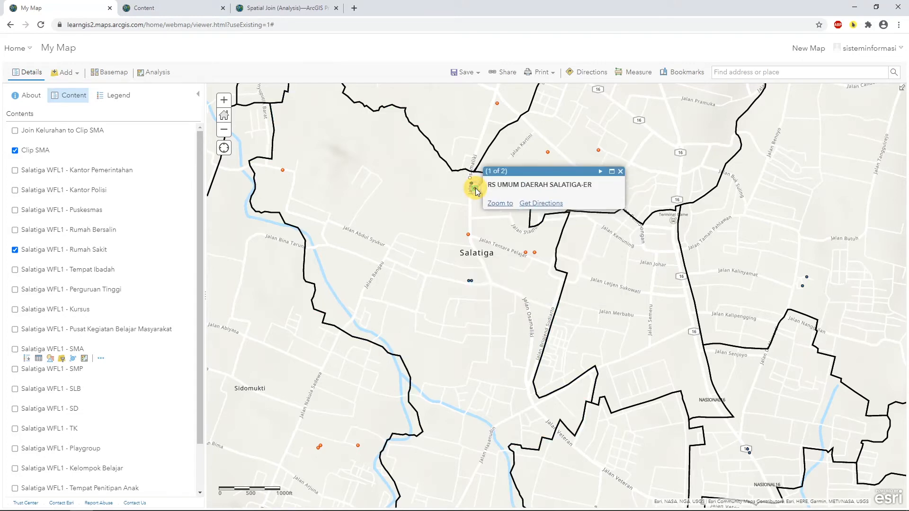
pyautogui.moveTo(666, 160); pyautogui.dragTo(667, 236)
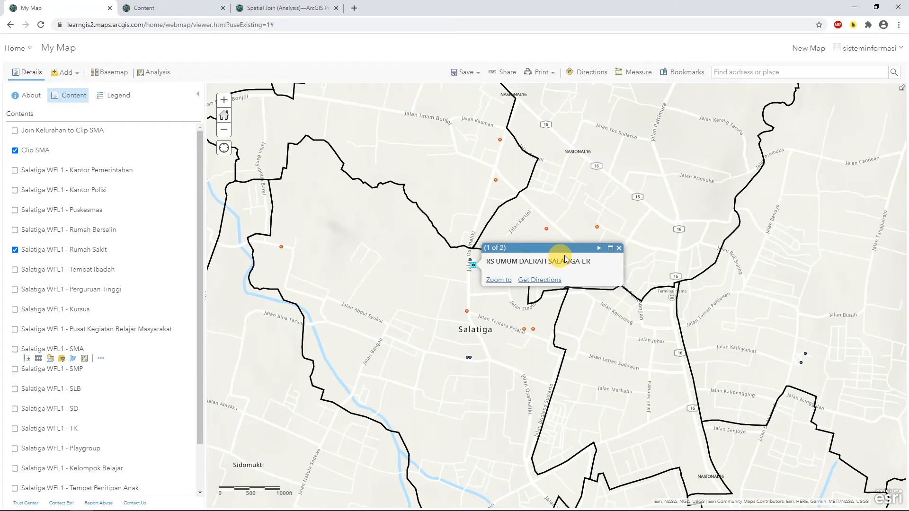
pyautogui.click(467, 272)
pyautogui.click(607, 257)
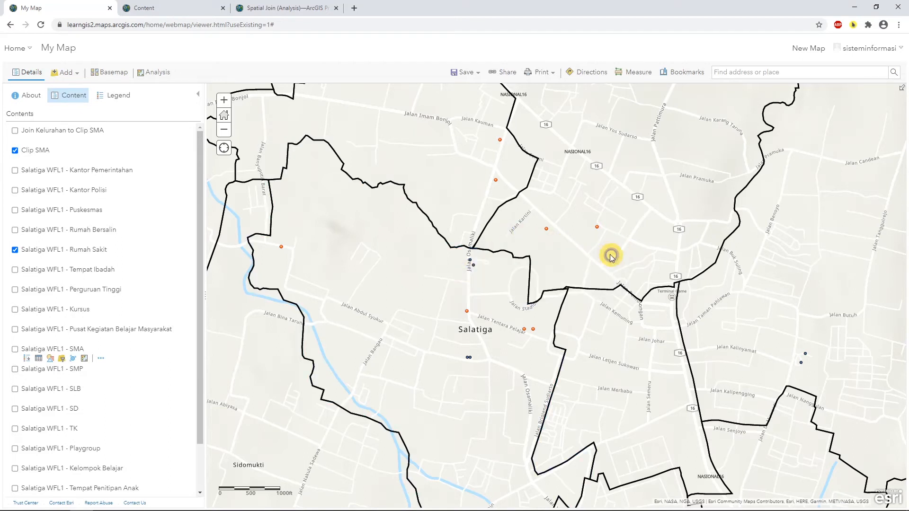
# Measure distance in kilometers starting from the RS UMUM DAERAH SALATIGA-ER hospital point
pyautogui.click(638, 74)
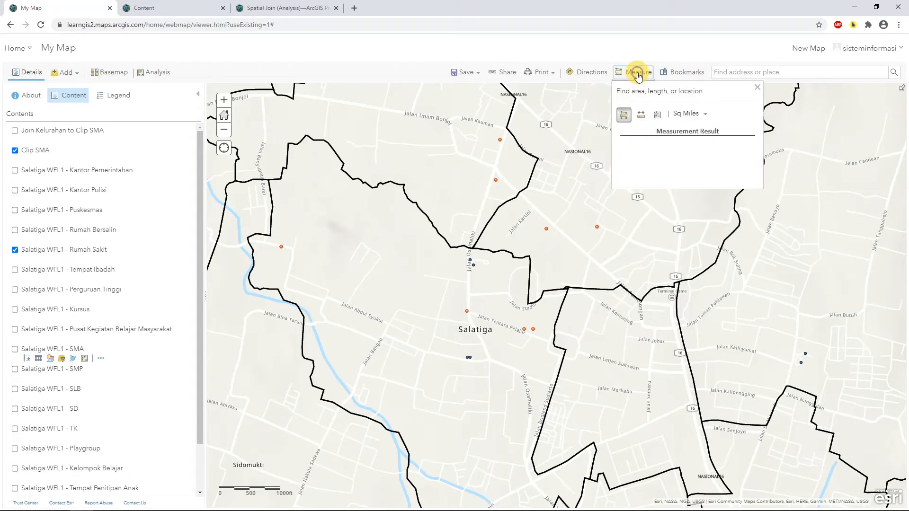
pyautogui.click(642, 119)
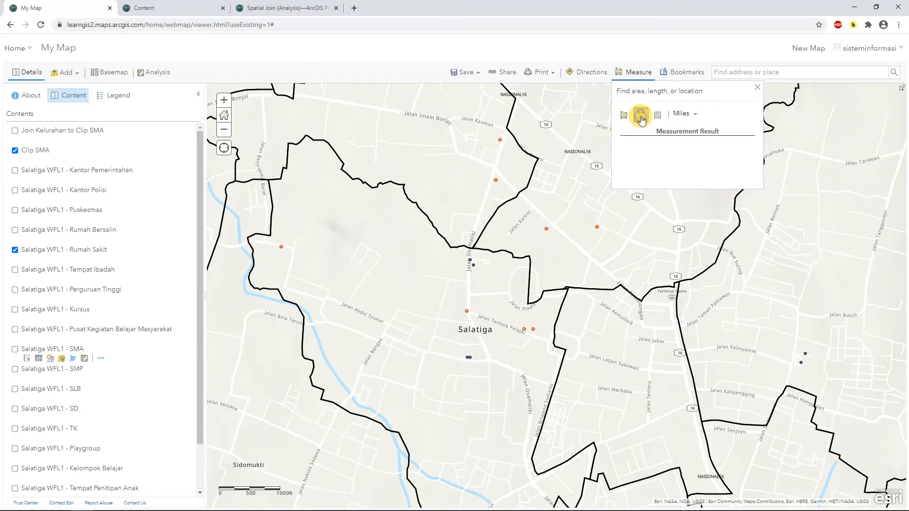
pyautogui.click(685, 114)
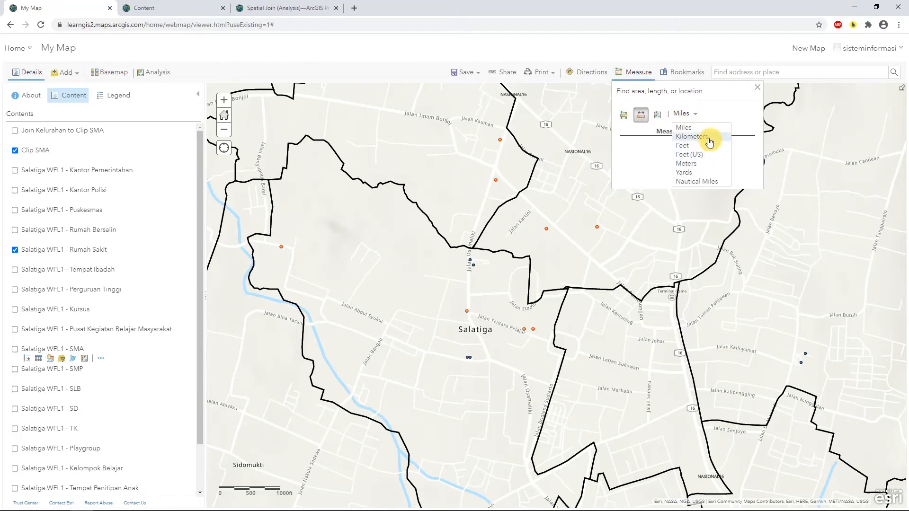
pyautogui.click(707, 136)
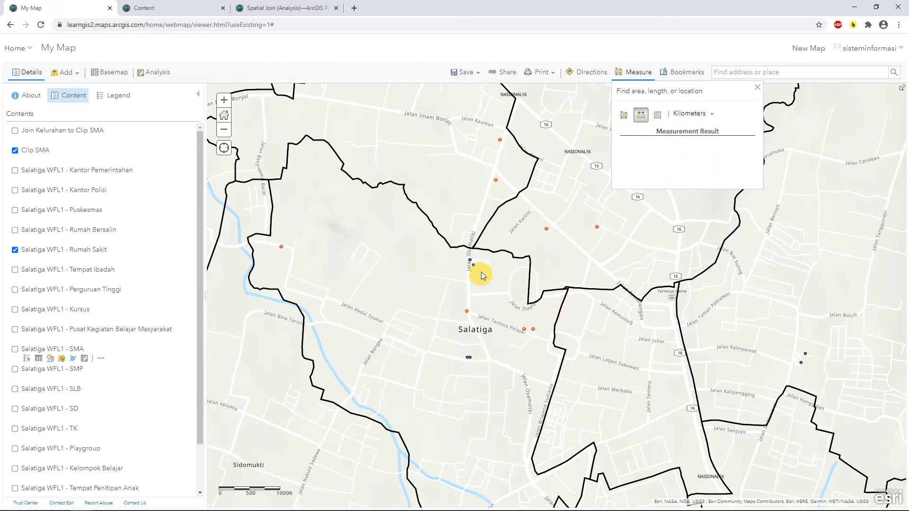
pyautogui.scroll(1, 477, 268)
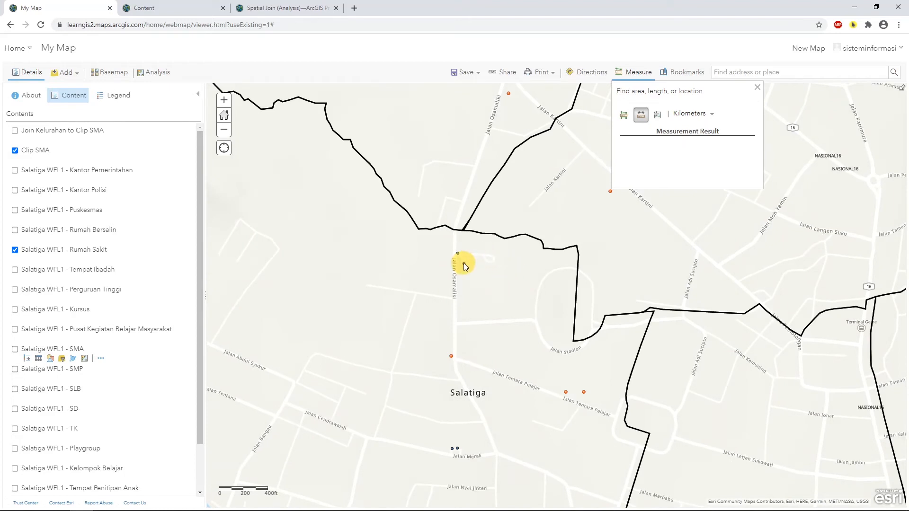
pyautogui.click(464, 263)
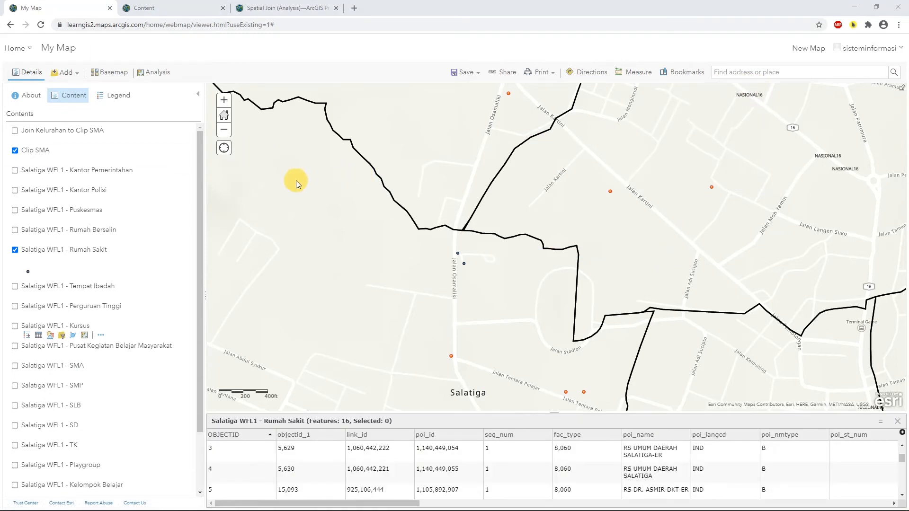
# Start a Join Features analysis with Salatiga_WFL1 - Rumah Sakit as the target layer and close the attribute table
pyautogui.click(156, 75)
pyautogui.click(37, 107)
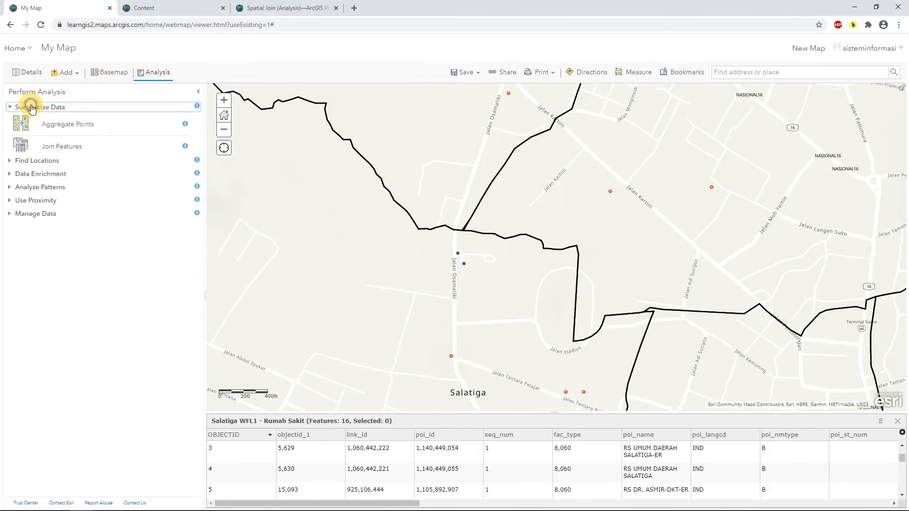
pyautogui.click(78, 146)
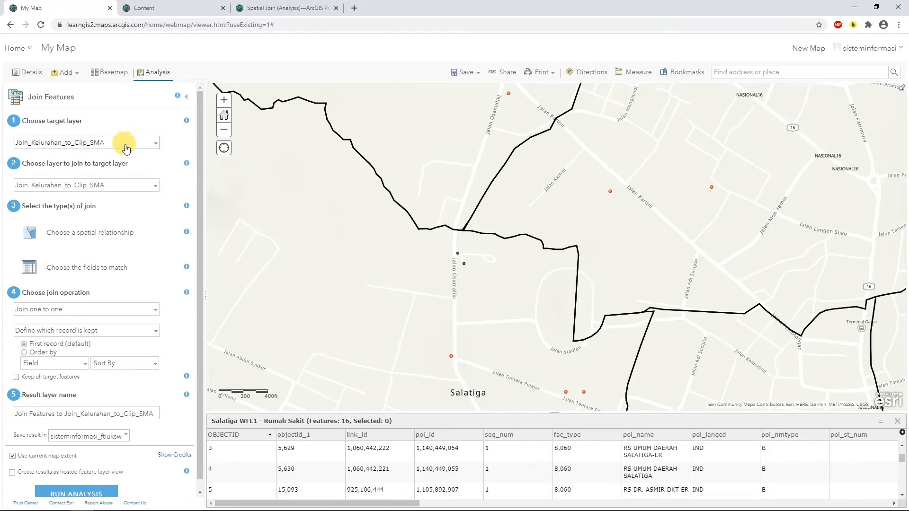
pyautogui.click(155, 148)
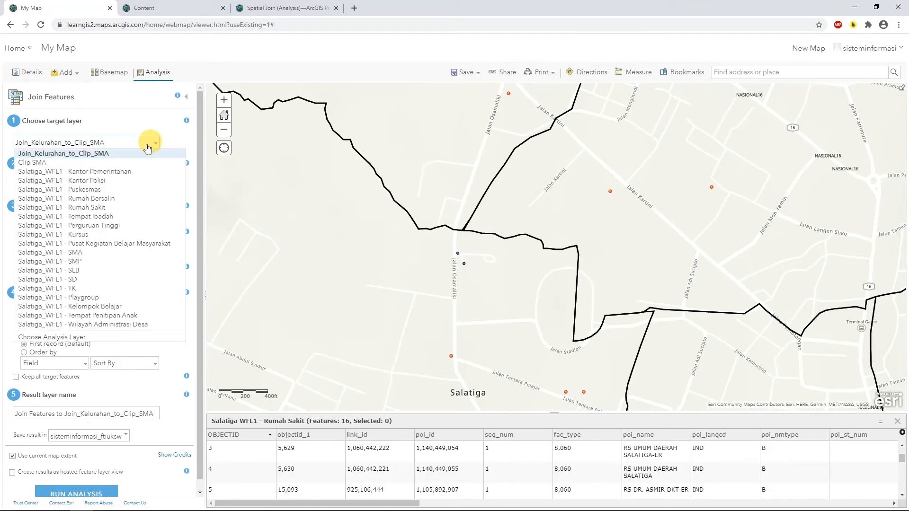
pyautogui.click(117, 208)
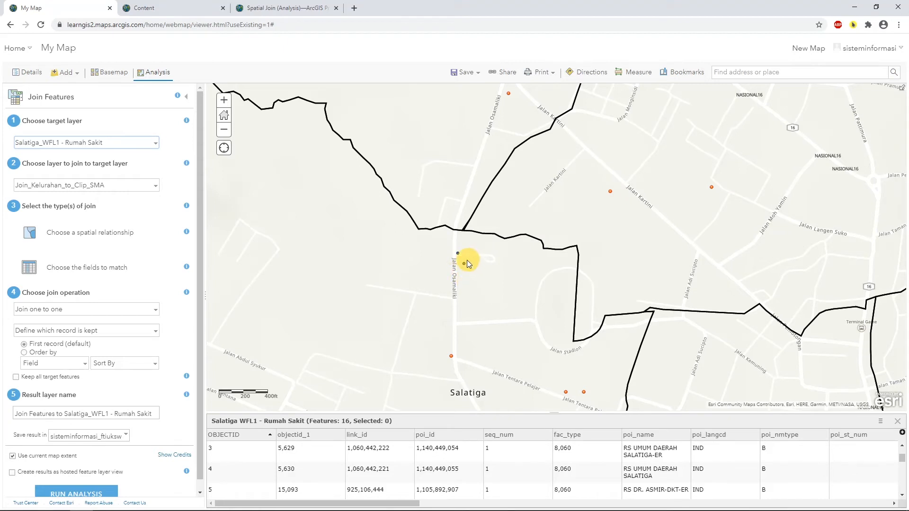
pyautogui.click(898, 421)
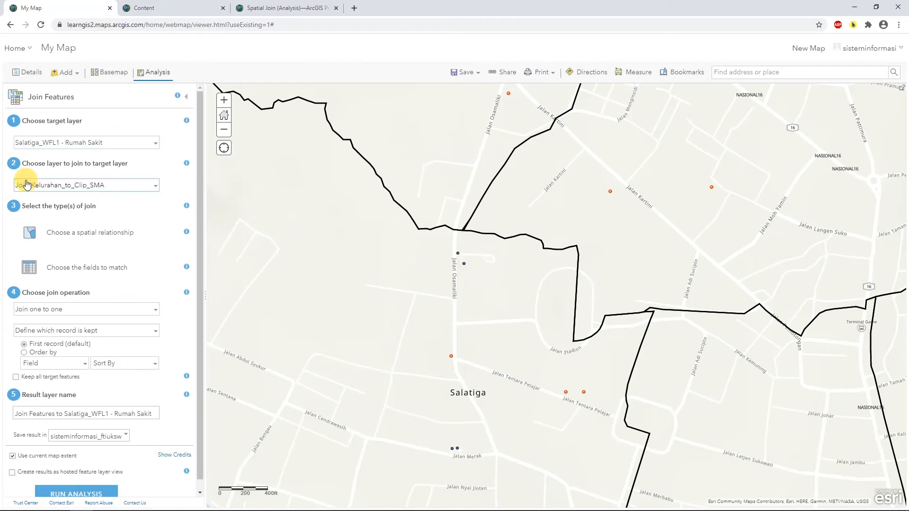
# Choose Join_Kelurahan_to_Clip_SMA as the layer to join to the Rumah Sakit target layer
pyautogui.click(121, 185)
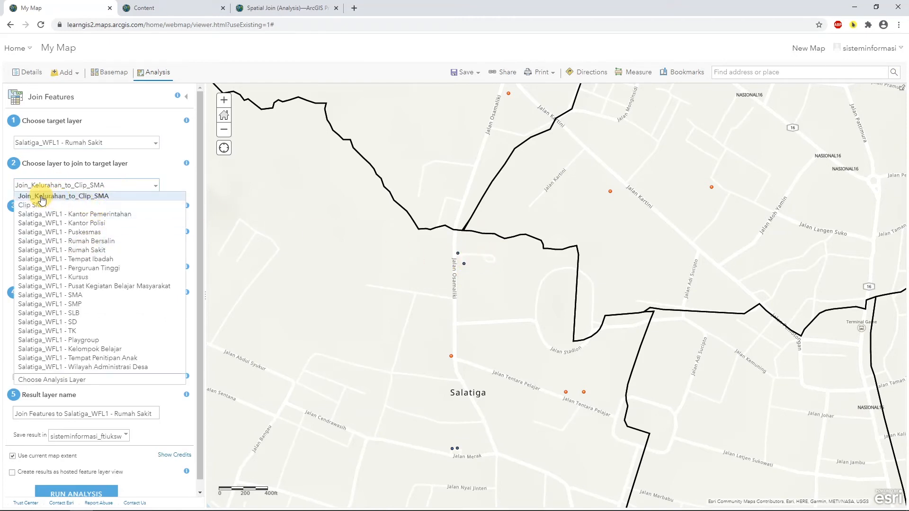
pyautogui.click(73, 197)
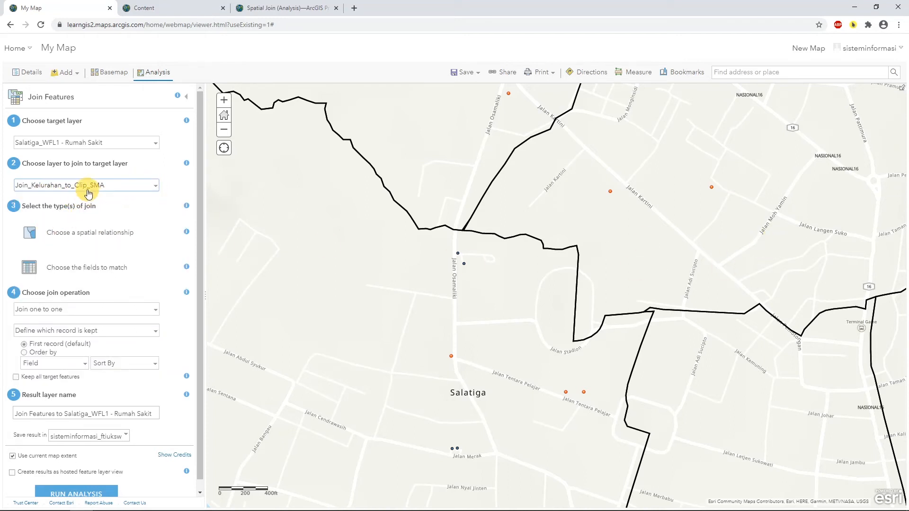
pyautogui.click(114, 186)
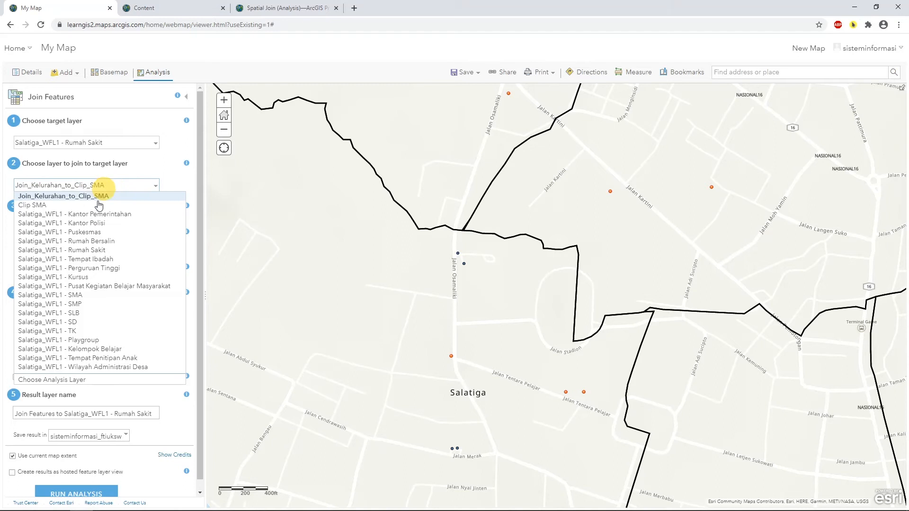
pyautogui.click(52, 200)
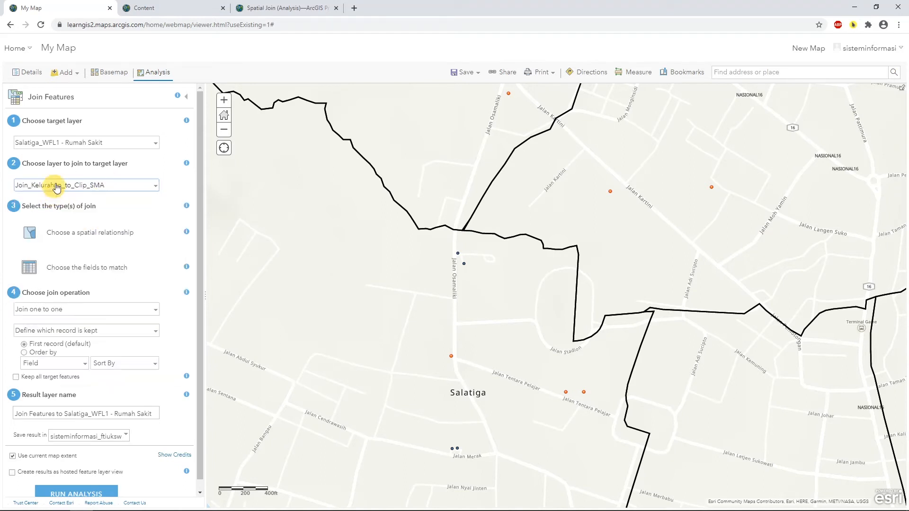
pyautogui.click(41, 184)
pyautogui.click(34, 205)
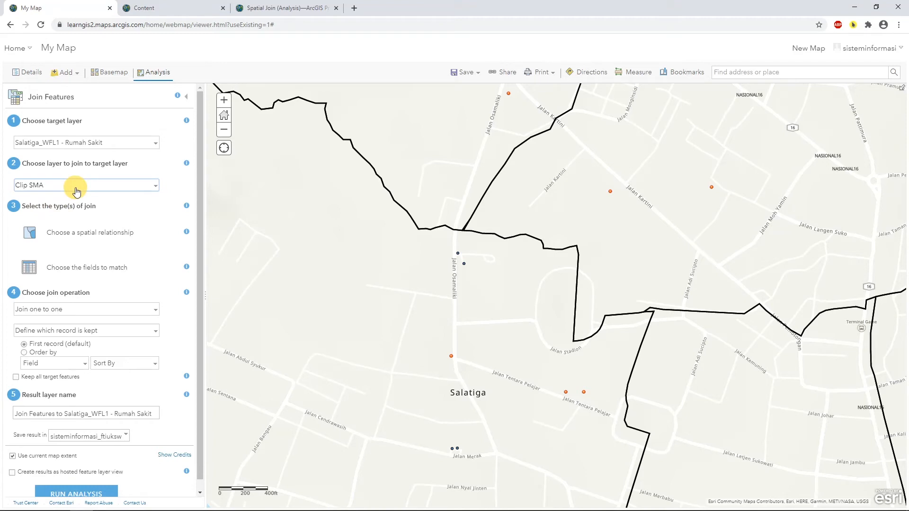
pyautogui.click(77, 191)
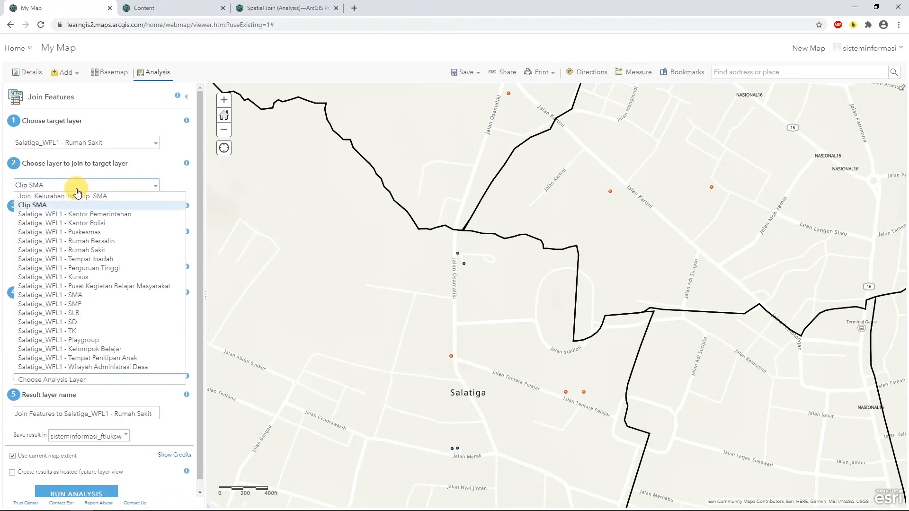
pyautogui.click(53, 199)
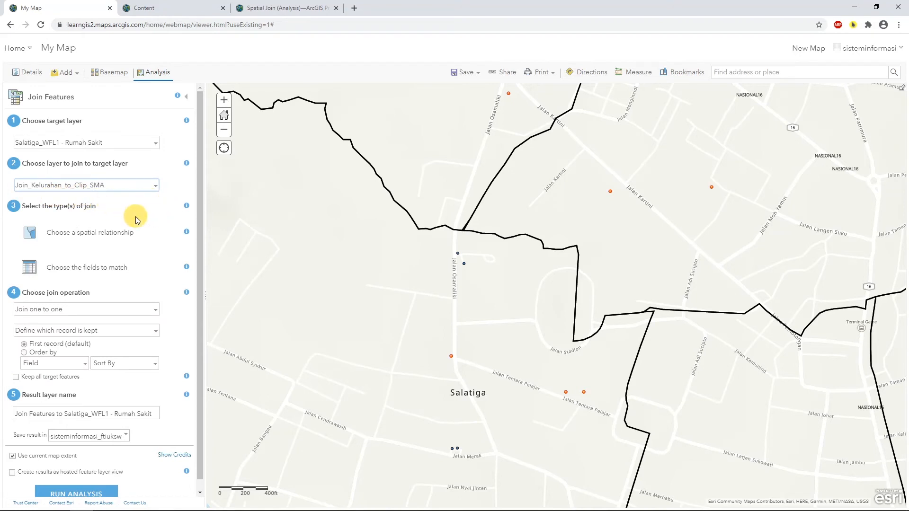
# Join by spatial relationship and set the relationship to Within a distance of
pyautogui.click(80, 236)
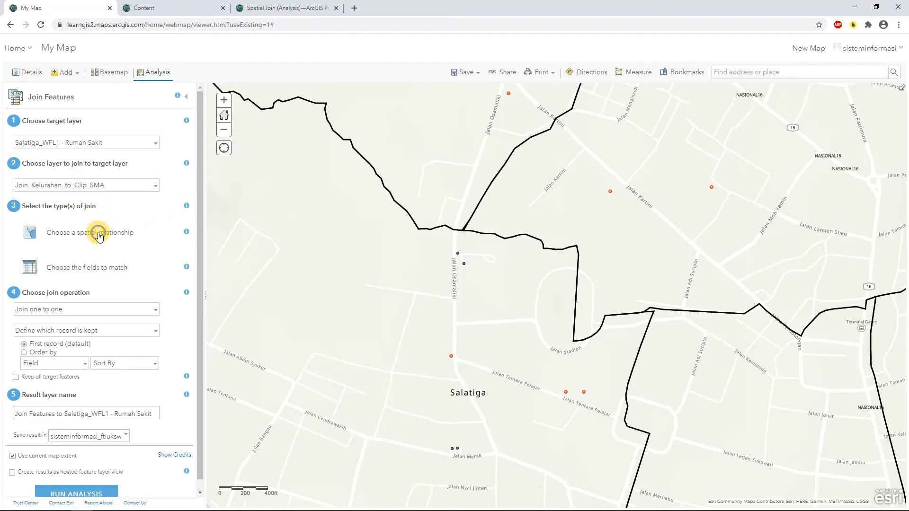
pyautogui.scroll(-1, 203, 243)
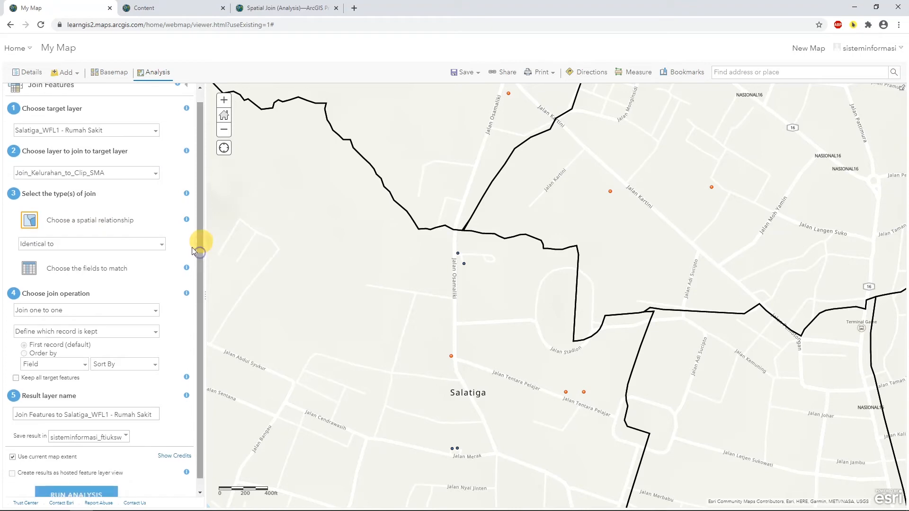
pyautogui.click(160, 245)
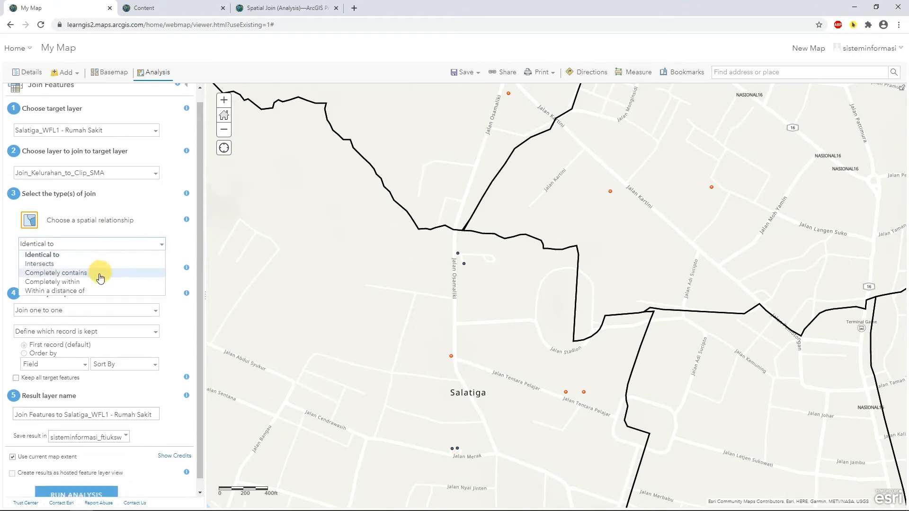
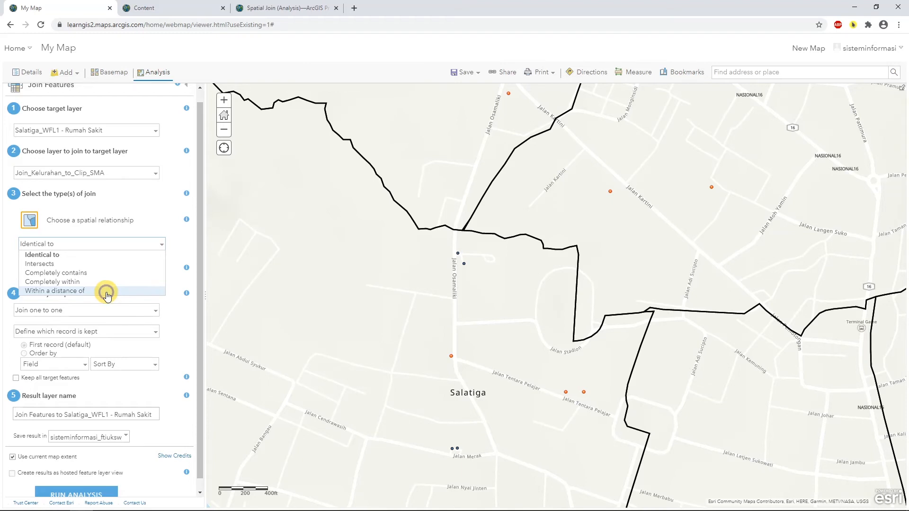
pyautogui.click(106, 291)
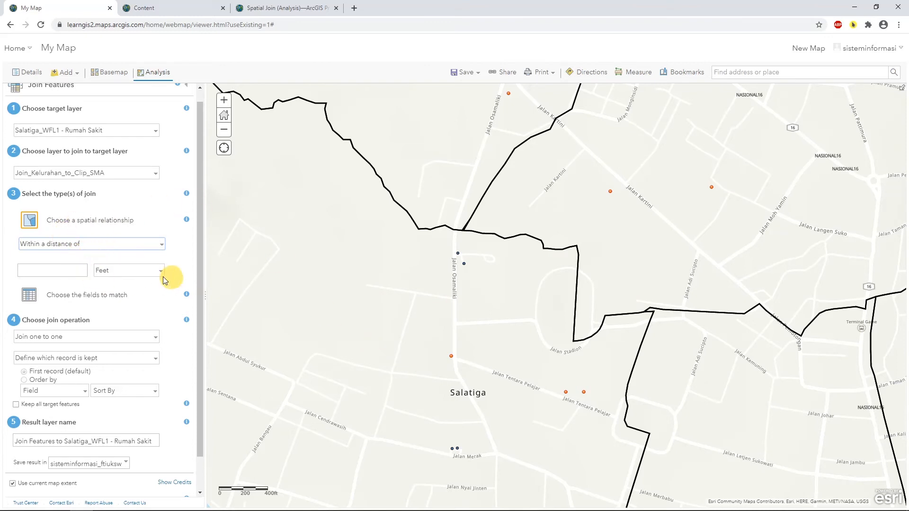
# Set the join's search distance to 500 meters
pyautogui.click(127, 271)
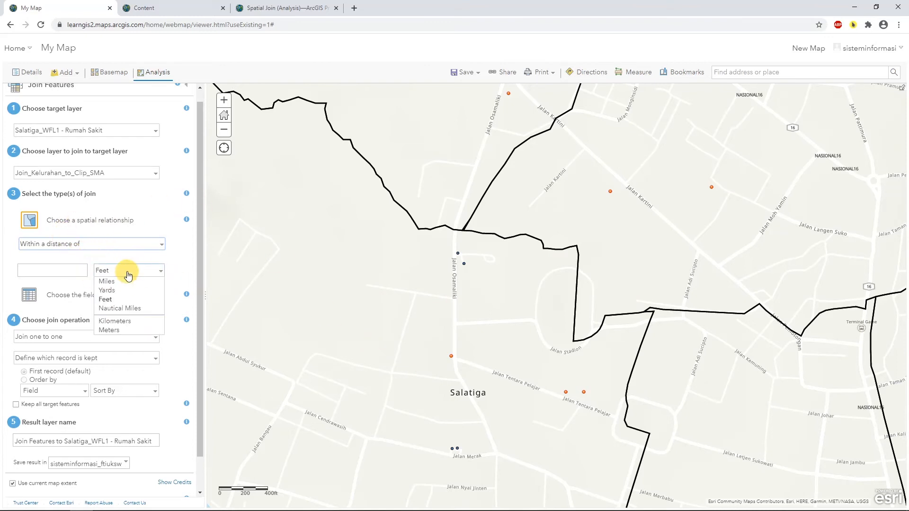
pyautogui.click(114, 331)
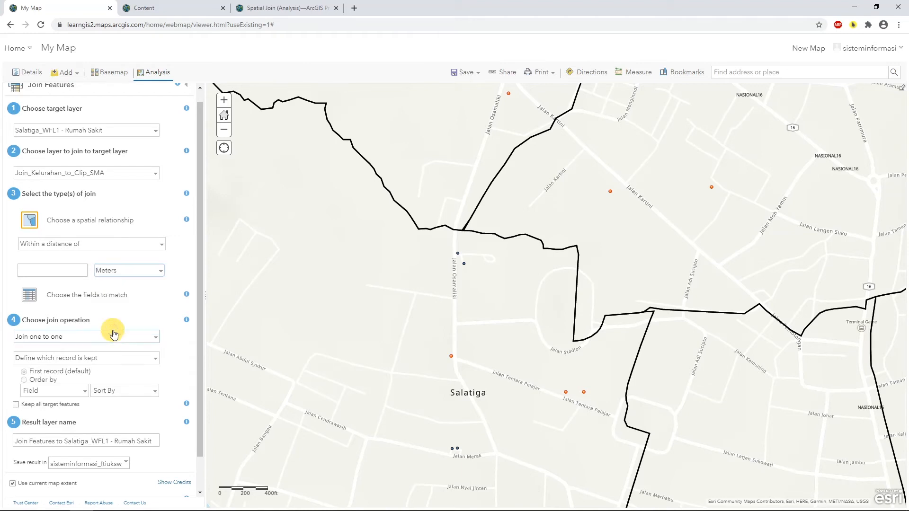
pyautogui.click(70, 267)
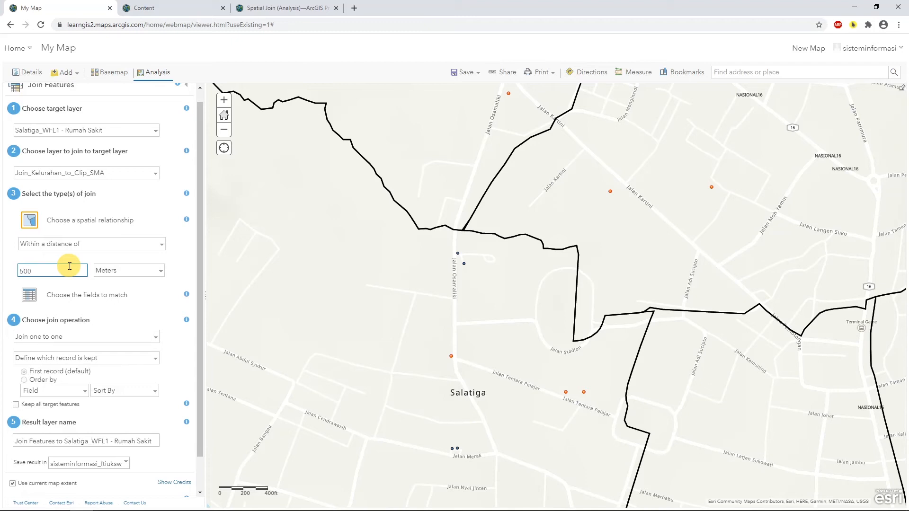
# Set the join operation to Join one to many
pyautogui.scroll(-1, 171, 324)
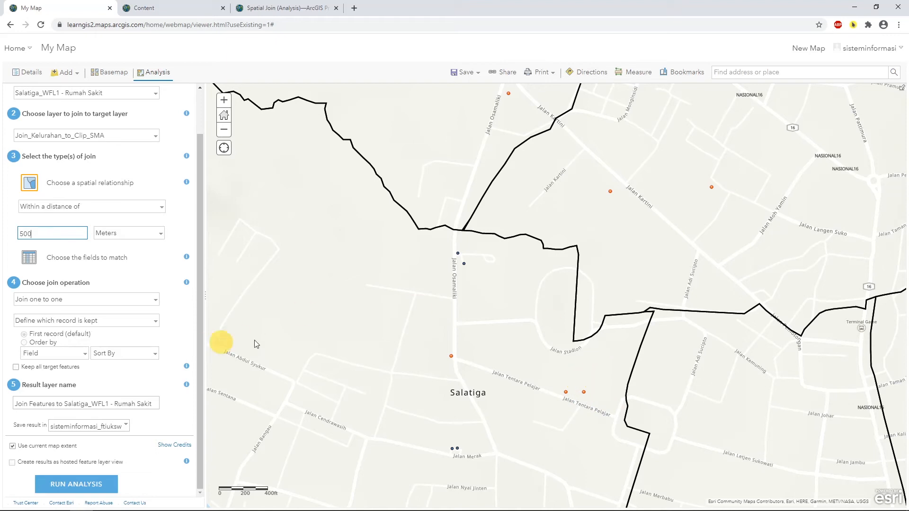
pyautogui.click(141, 303)
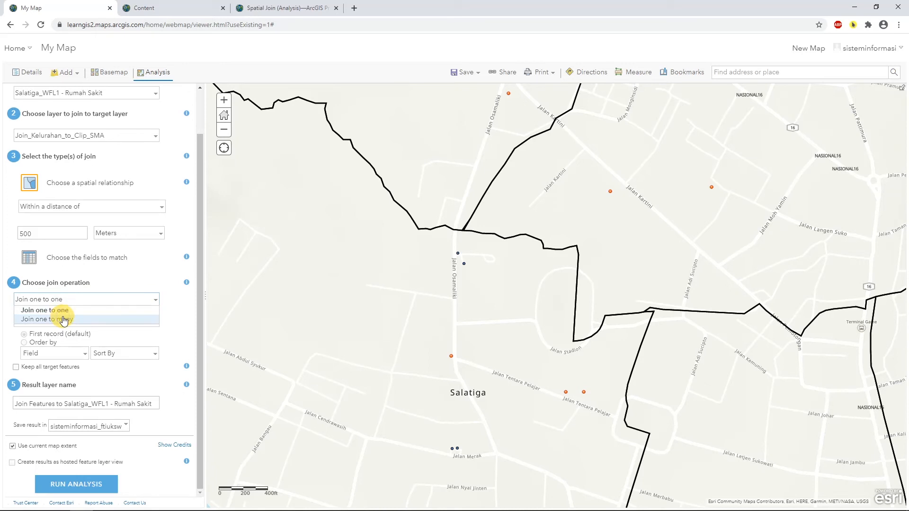
pyautogui.click(89, 311)
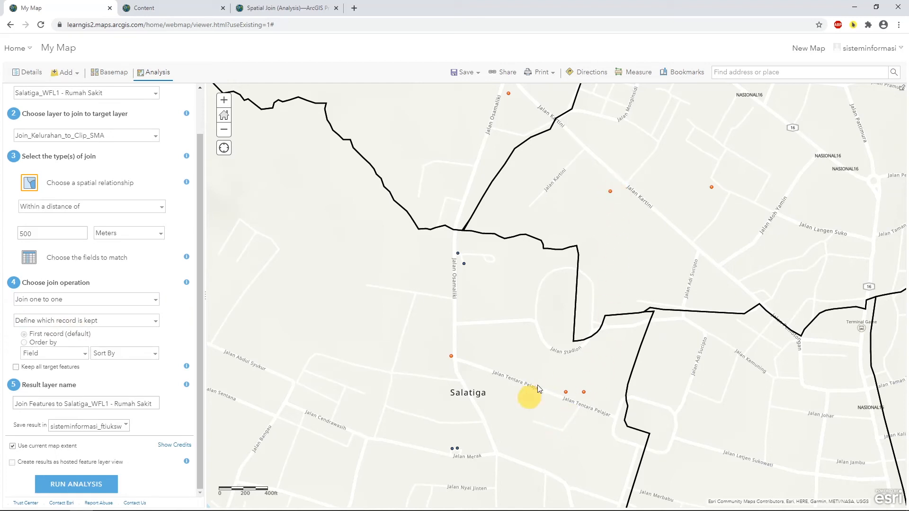
pyautogui.click(80, 299)
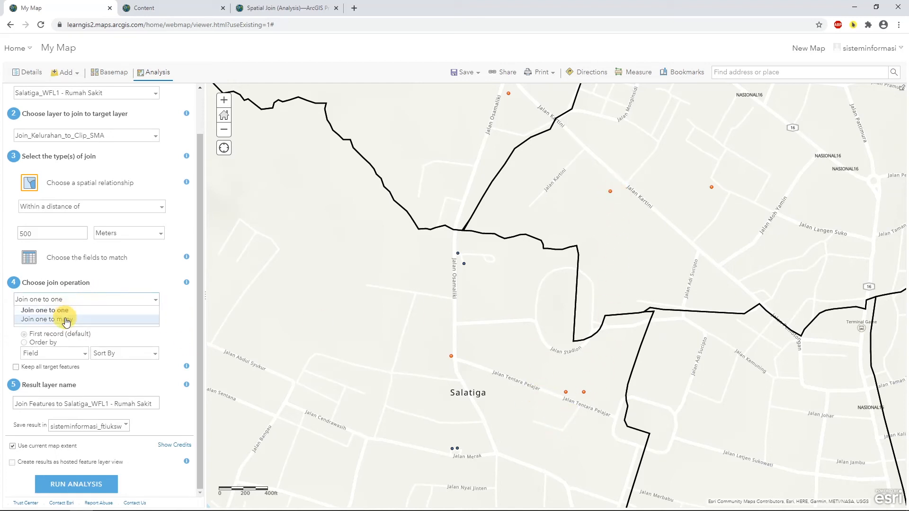
pyautogui.click(69, 316)
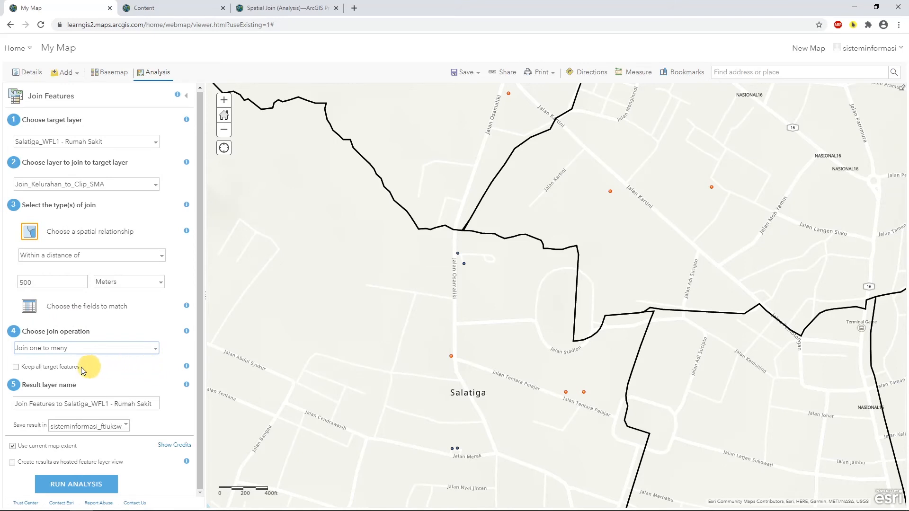
# Keep all target features in the join and turn off limiting the analysis to the current map extent
pyautogui.click(18, 369)
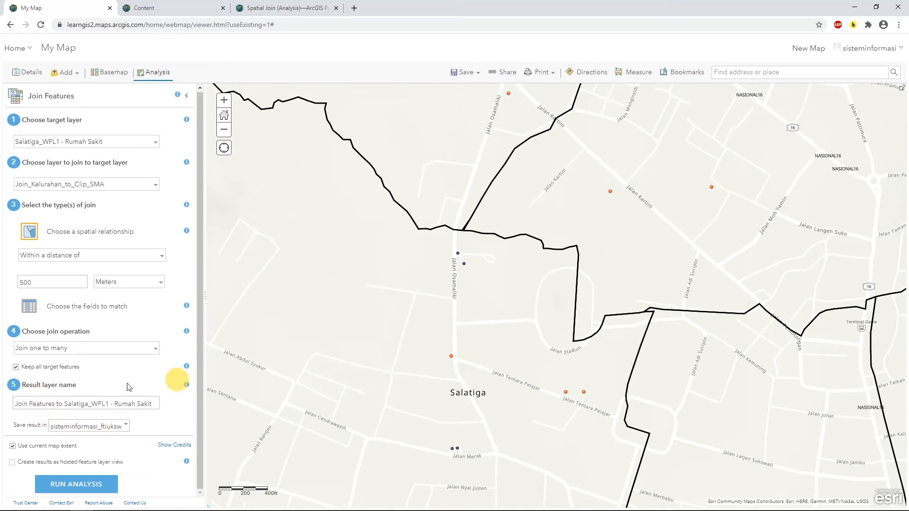
pyautogui.click(12, 447)
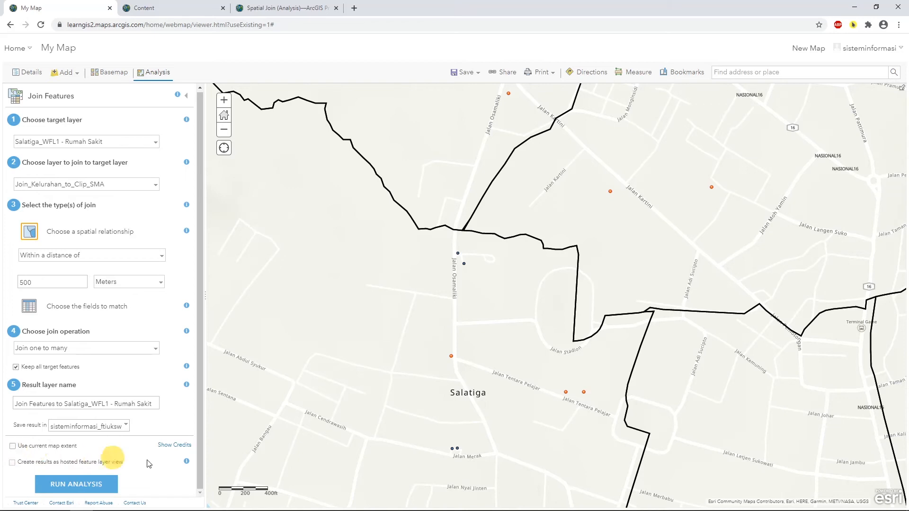
# Check the credits required for the join and run the analysis
pyautogui.click(175, 445)
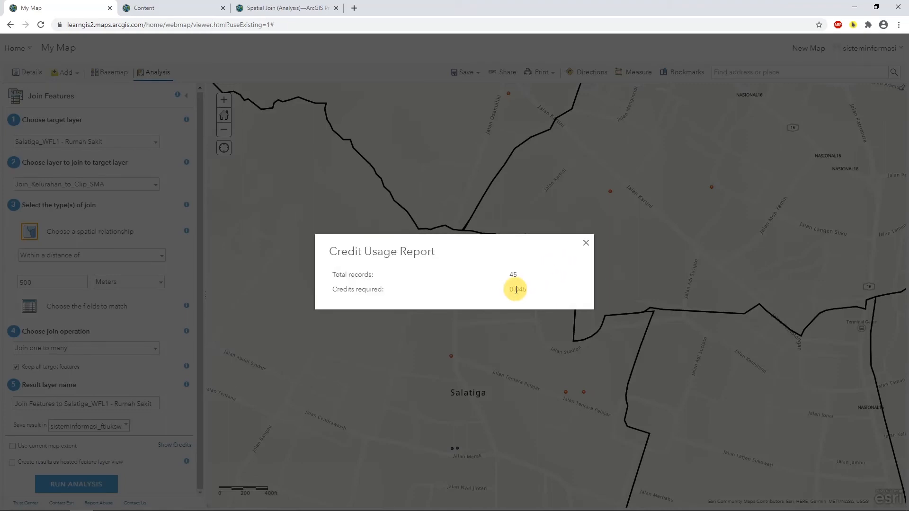
pyautogui.moveTo(515, 289); pyautogui.dragTo(527, 290)
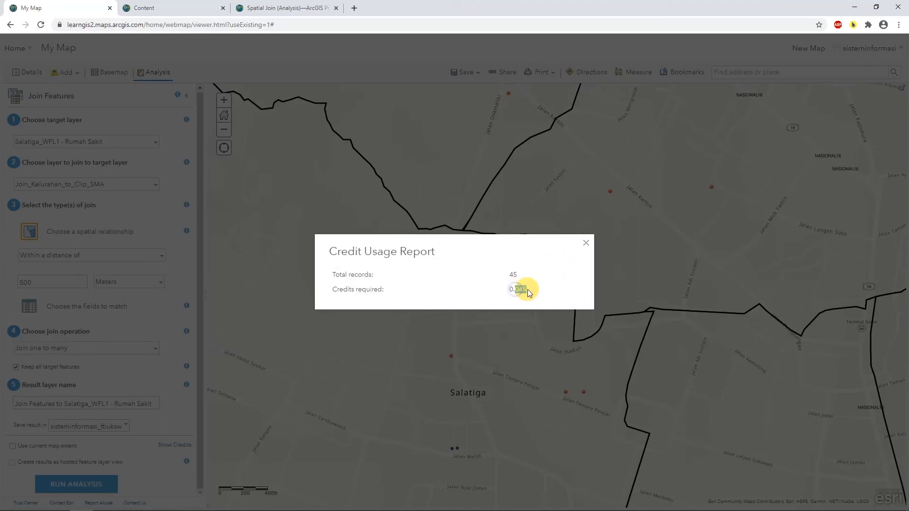
pyautogui.click(586, 244)
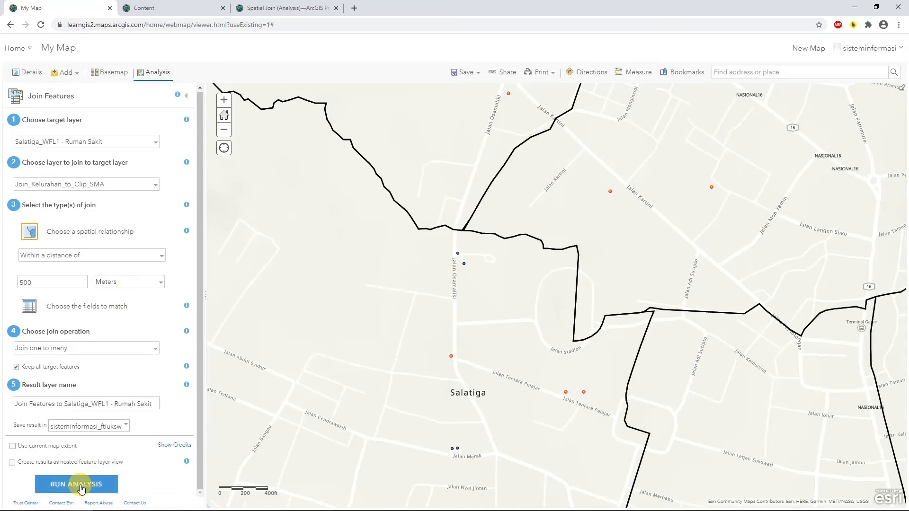
pyautogui.click(82, 489)
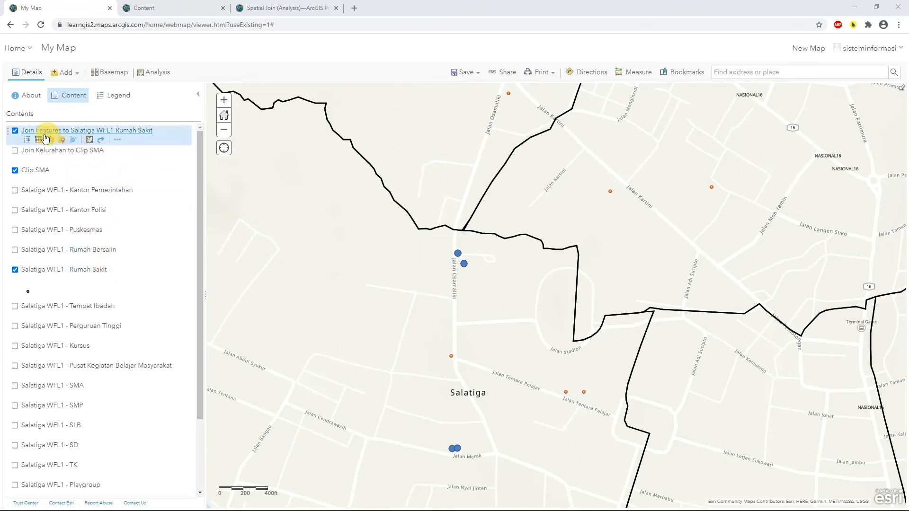
# Hide the Clip SMA layer and toggle the Join Features result's visibility to compare it with the Rumah Sakit points, leaving it shown
pyautogui.click(15, 172)
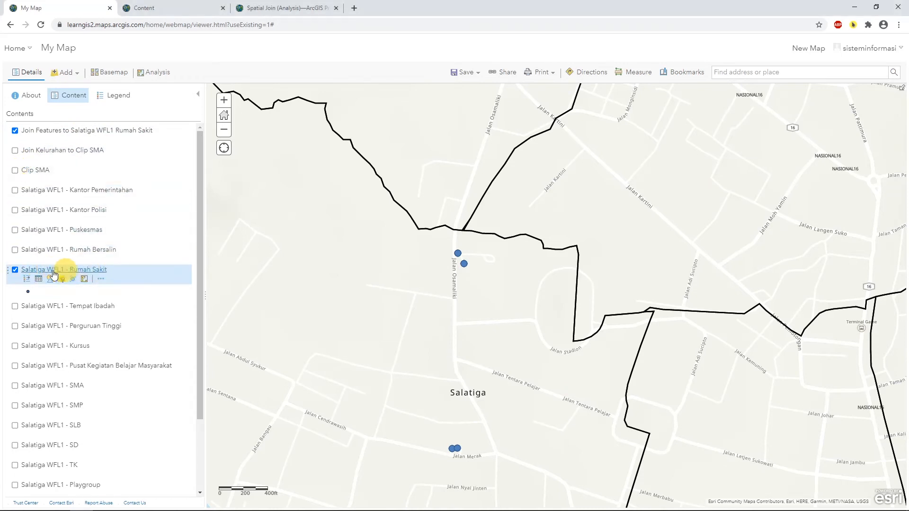
pyautogui.click(15, 130)
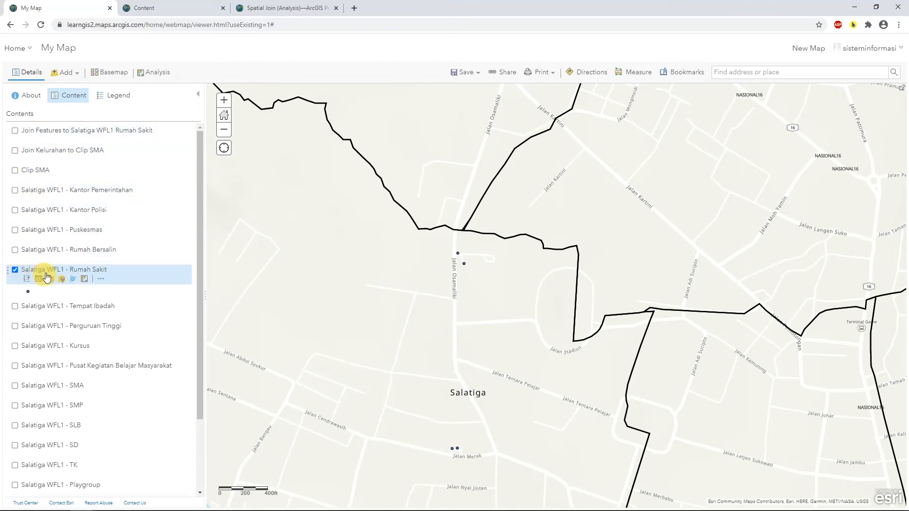
pyautogui.click(15, 131)
pyautogui.click(15, 132)
pyautogui.click(15, 132)
pyautogui.click(14, 132)
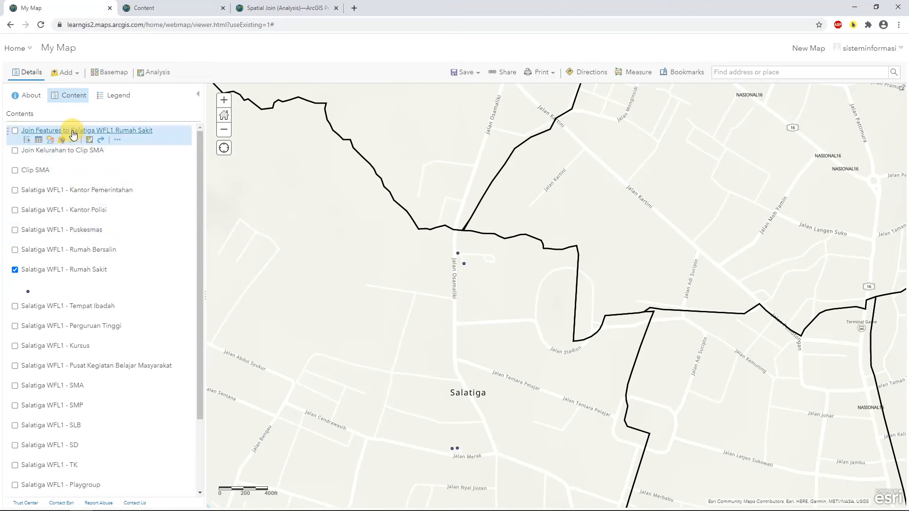
pyautogui.click(15, 131)
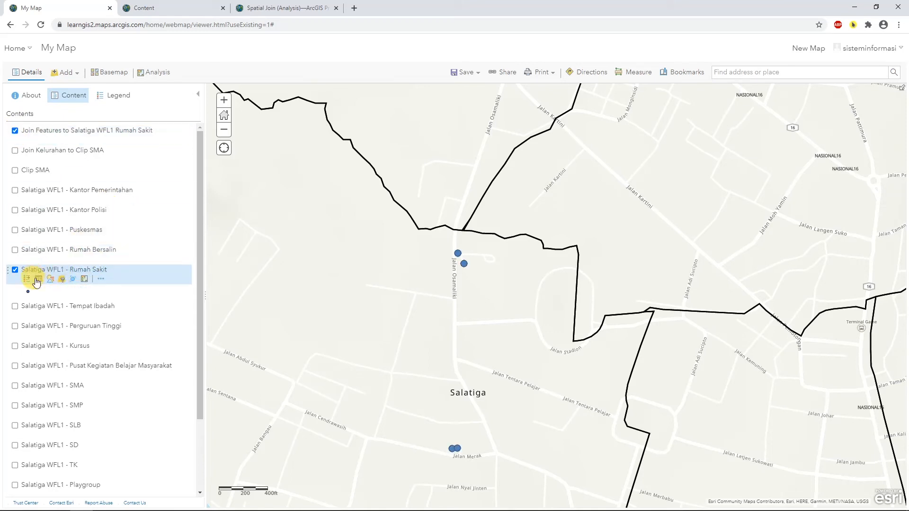
# Compare the attribute tables of the Rumah Sakit layer and the Join Features result, including the village fields, and close the table
pyautogui.click(38, 280)
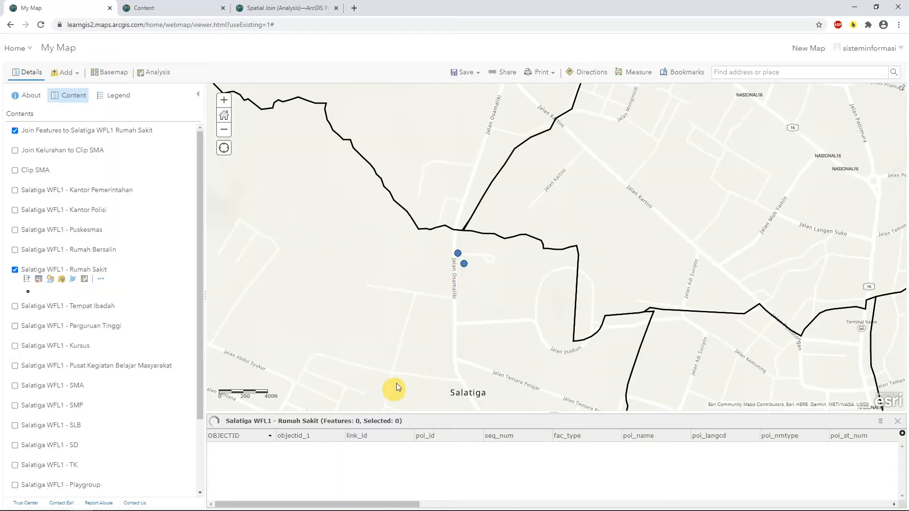
pyautogui.moveTo(408, 506); pyautogui.dragTo(463, 492)
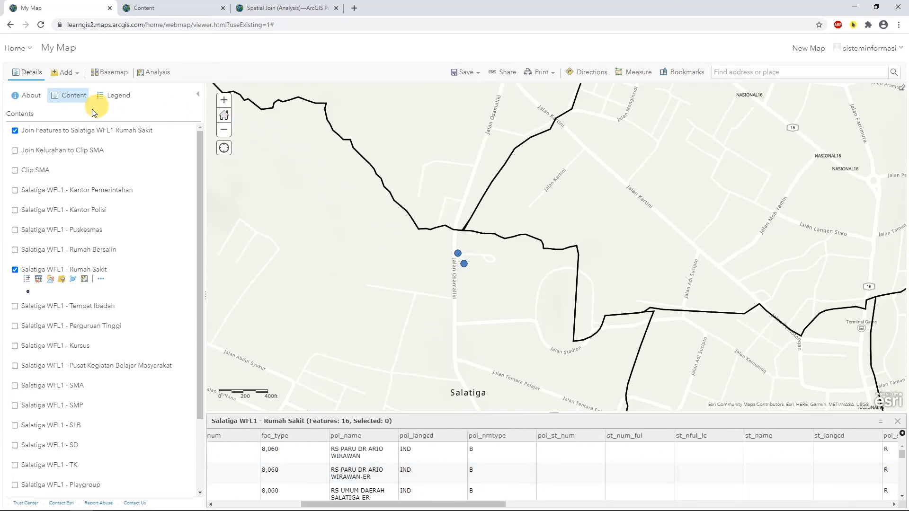
pyautogui.moveTo(70, 135)
pyautogui.click(39, 141)
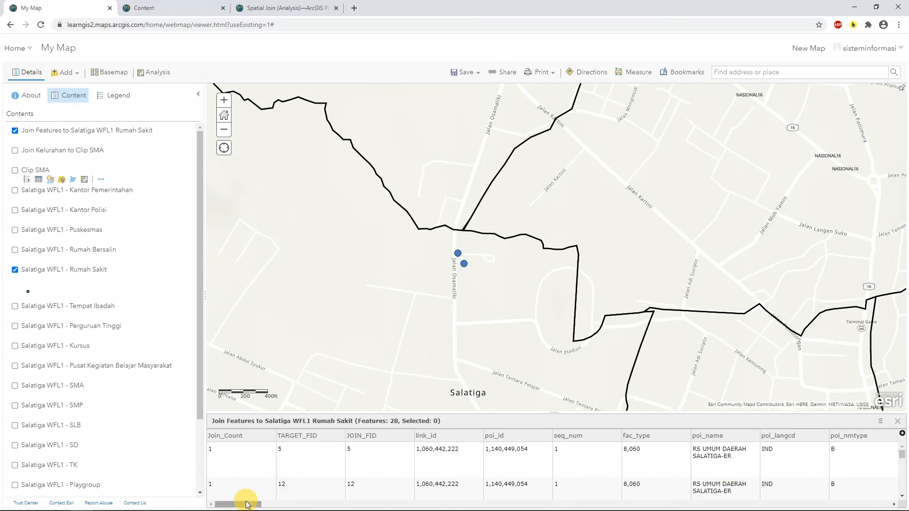
pyautogui.moveTo(248, 506); pyautogui.dragTo(445, 506)
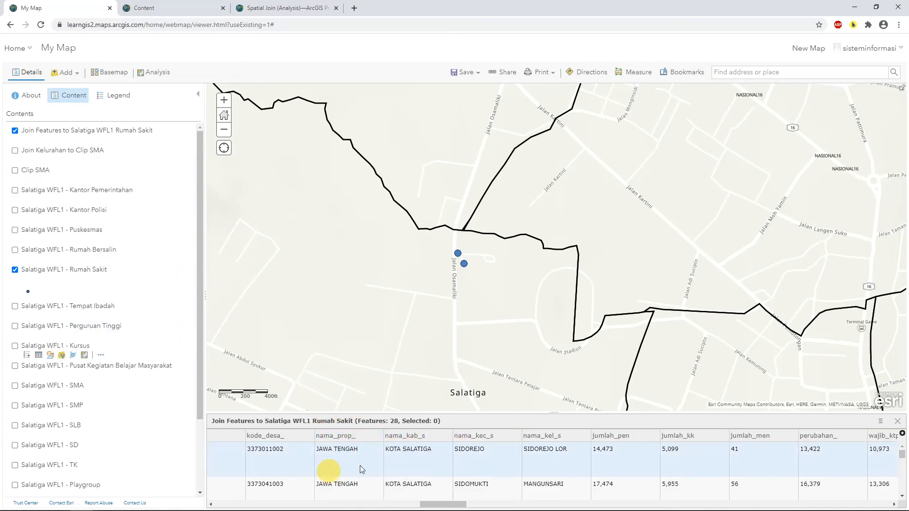
pyautogui.click(898, 421)
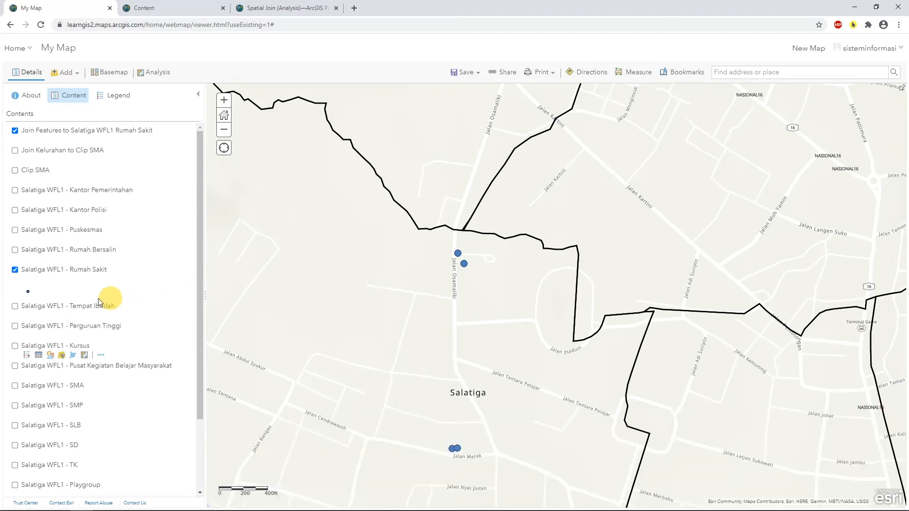
# Hide the Wilayah Administrasi Desa layer and the Join Features result so only the Rumah Sakit points are displayed
pyautogui.scroll(-3, 92, 331)
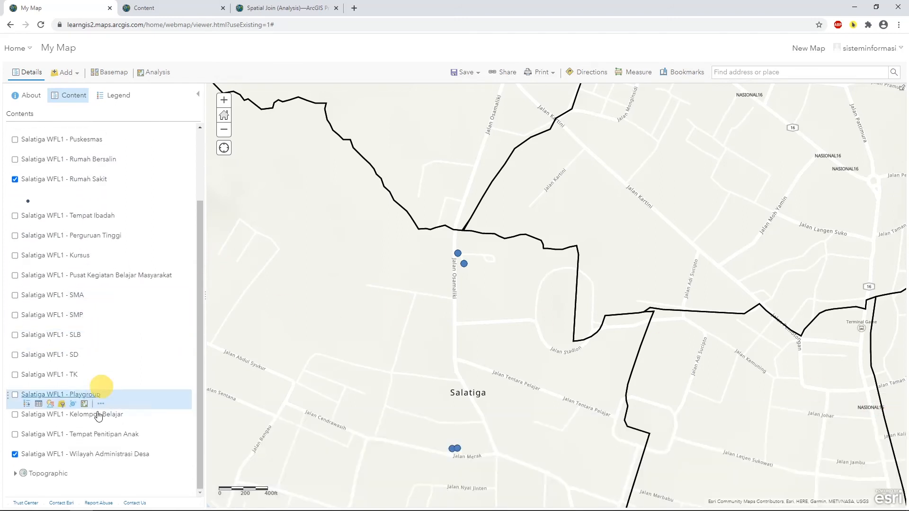
pyautogui.click(14, 454)
pyautogui.scroll(3, 60, 222)
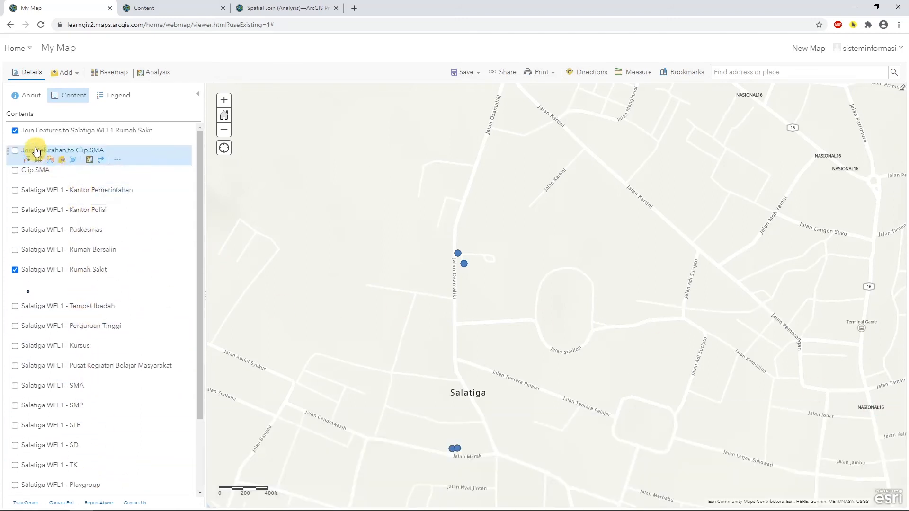
pyautogui.click(15, 131)
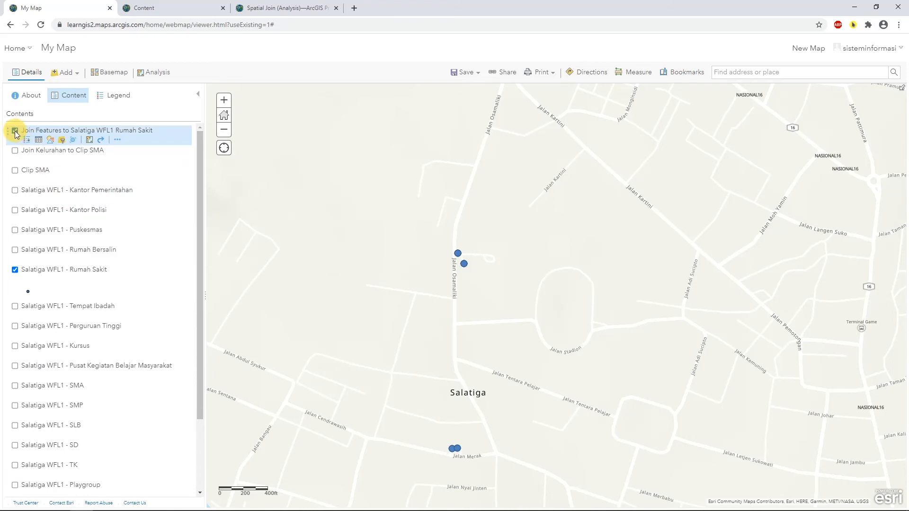
pyautogui.click(15, 132)
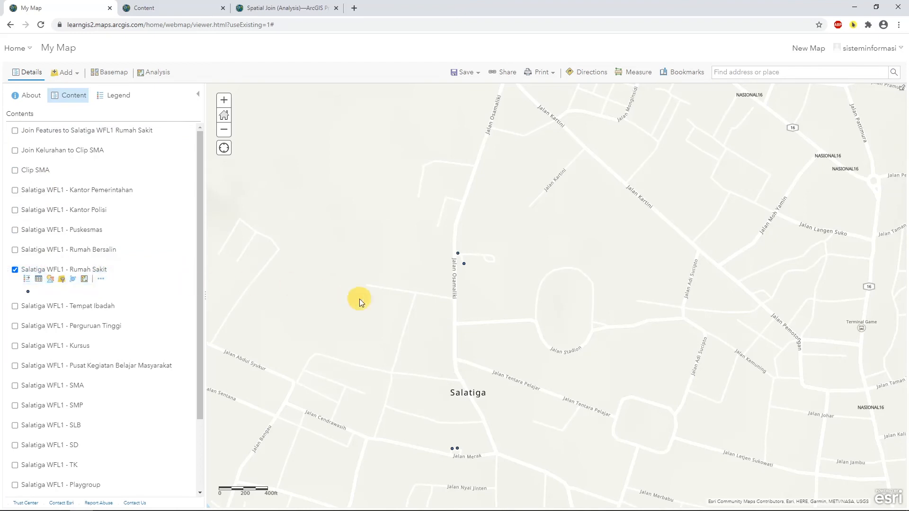
# Open the Rumah Sakit attribute table and select the RS UMUM DAERAH SALATIGA-ER point on the map to examine its record
pyautogui.scroll(1, 450, 273)
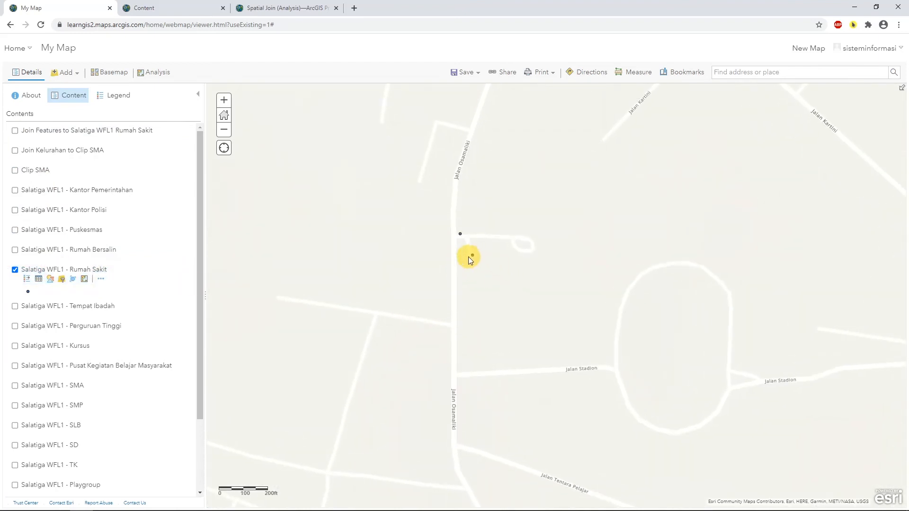
pyautogui.click(38, 281)
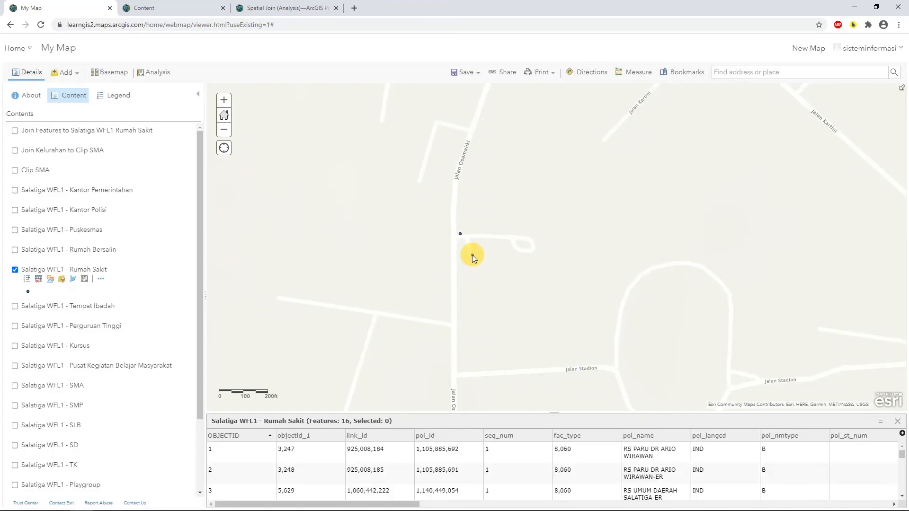
pyautogui.click(472, 256)
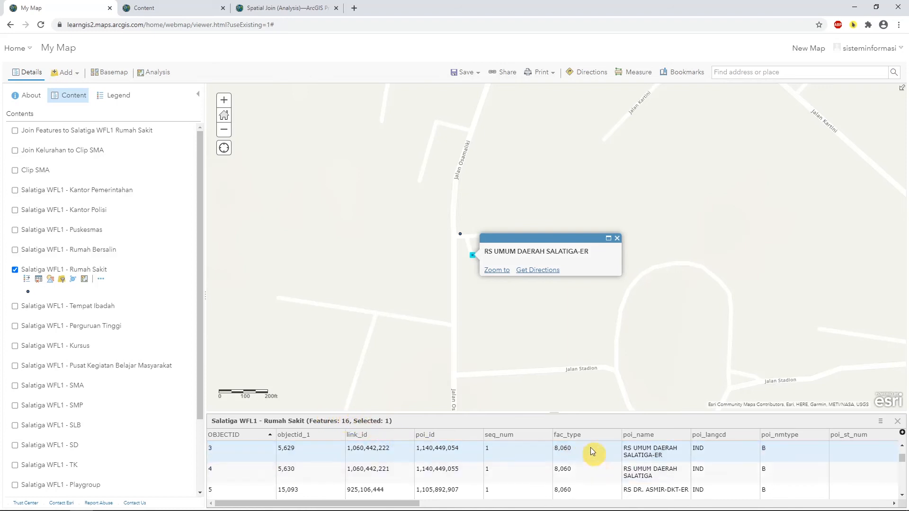
# Display the Join Features result instead of the Rumah Sakit layer and open its attribute table
pyautogui.click(15, 270)
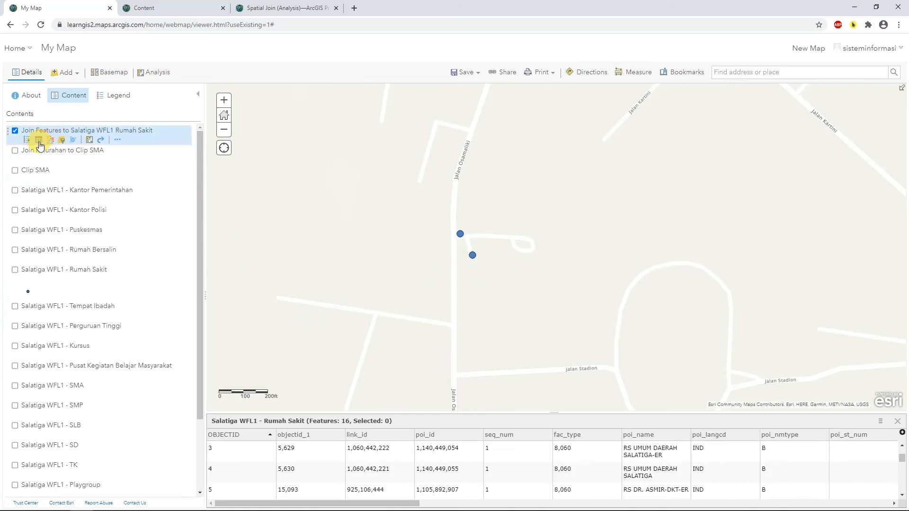
pyautogui.click(39, 140)
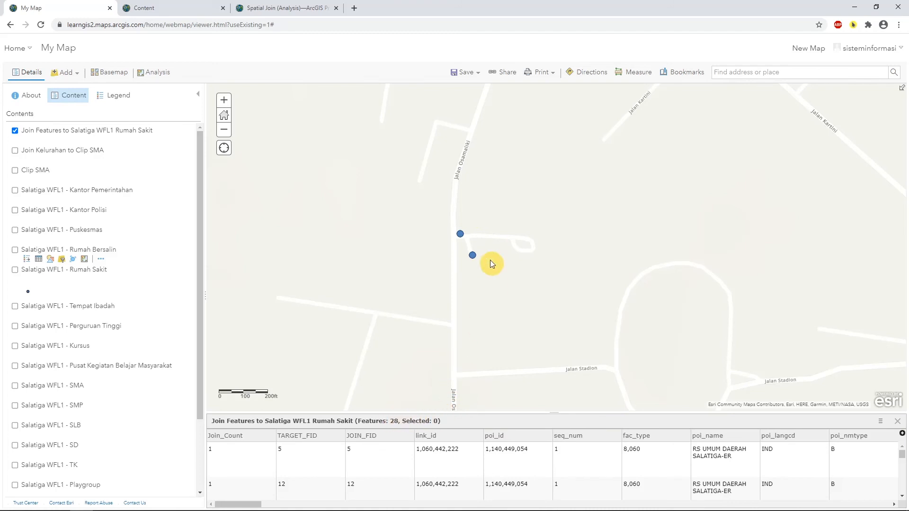
# Select the RS UMUM DAERAH SALATIGA-ER point in the join result and examine its joined school records in an enlarged table
pyautogui.click(473, 257)
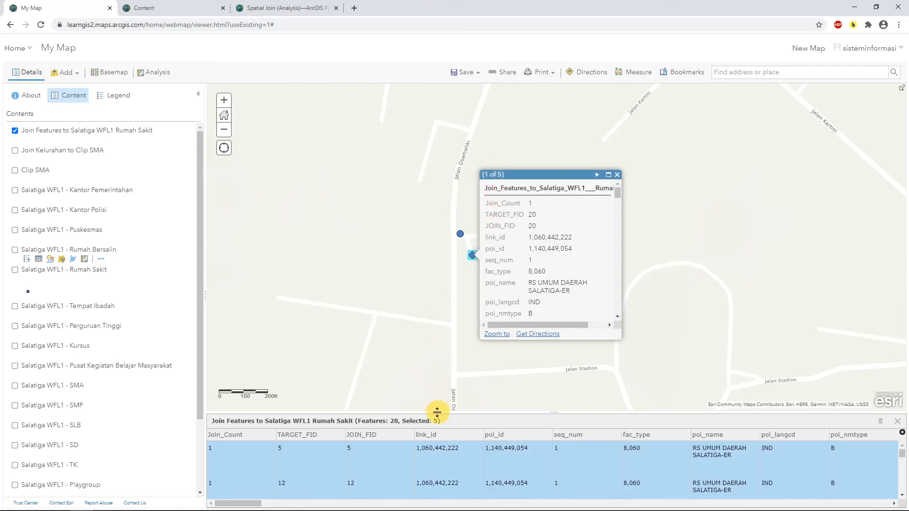
pyautogui.moveTo(439, 411); pyautogui.dragTo(428, 287)
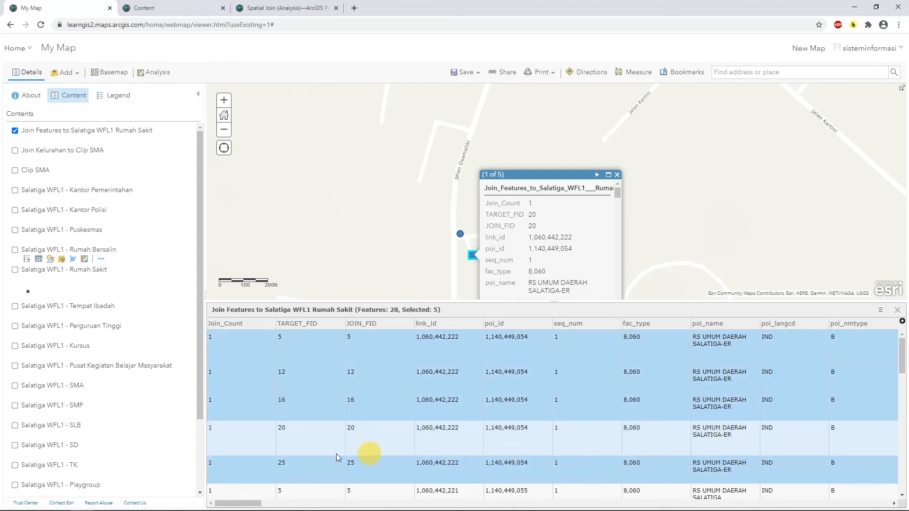
pyautogui.moveTo(254, 503); pyautogui.dragTo(425, 502)
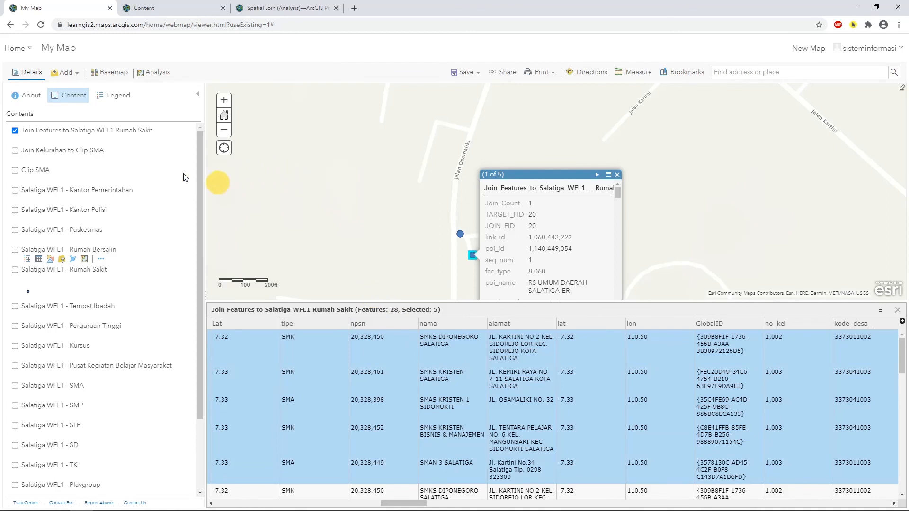
# Clear the selection of the joined RS UMUM DAERAH SALATIGA-ER records and close their pop-up on the map
pyautogui.moveTo(131, 157)
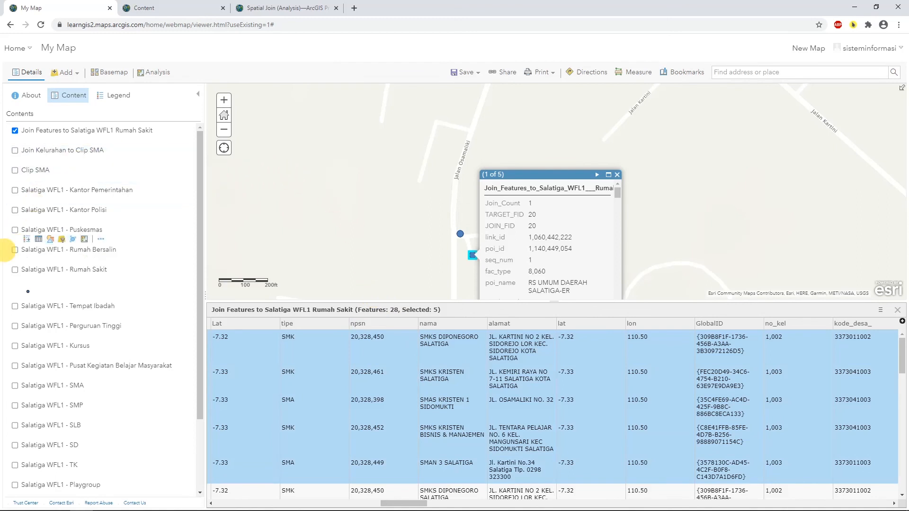
pyautogui.click(503, 164)
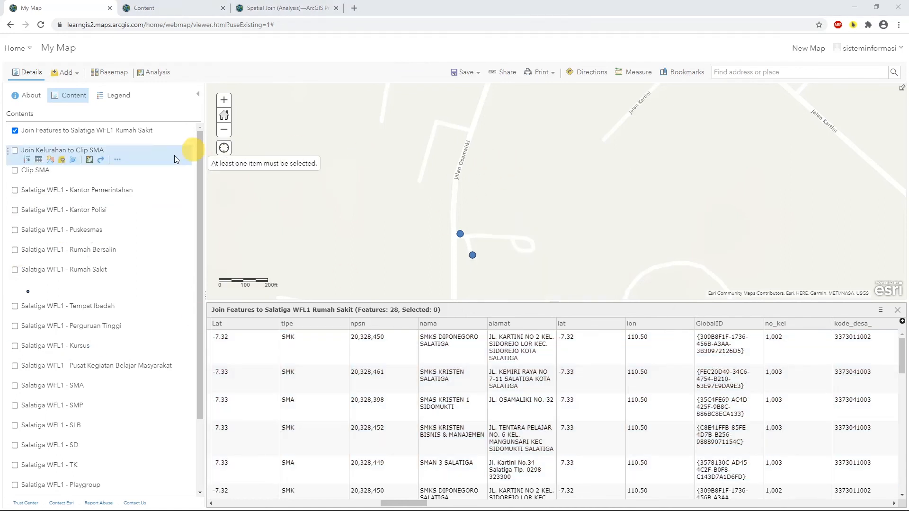
pyautogui.moveTo(90, 136)
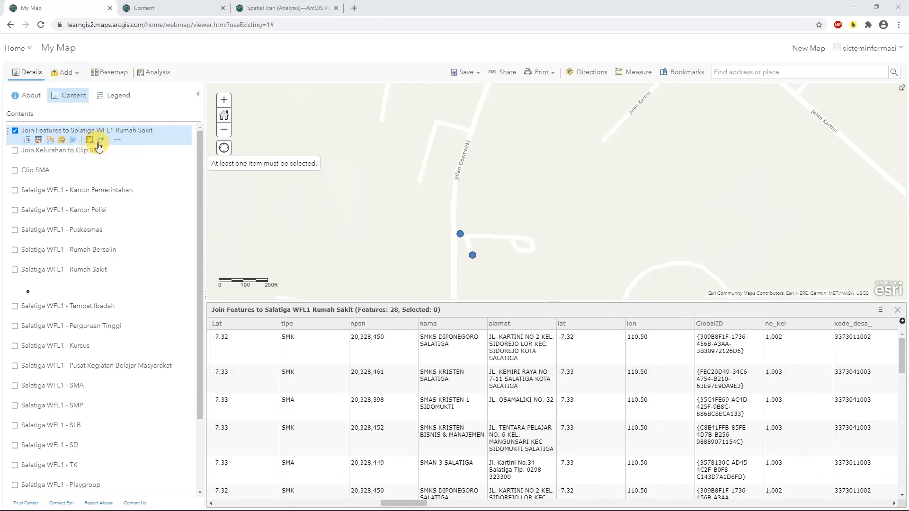
# Switch to the My Content list and examine the options available for the Clip SMA CSV file and the Clip SMA feature layer
pyautogui.click(166, 10)
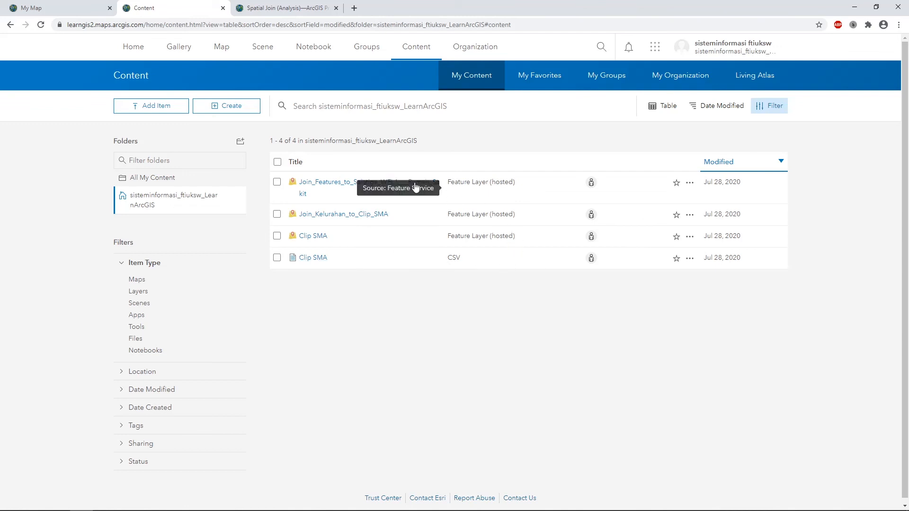
pyautogui.click(419, 53)
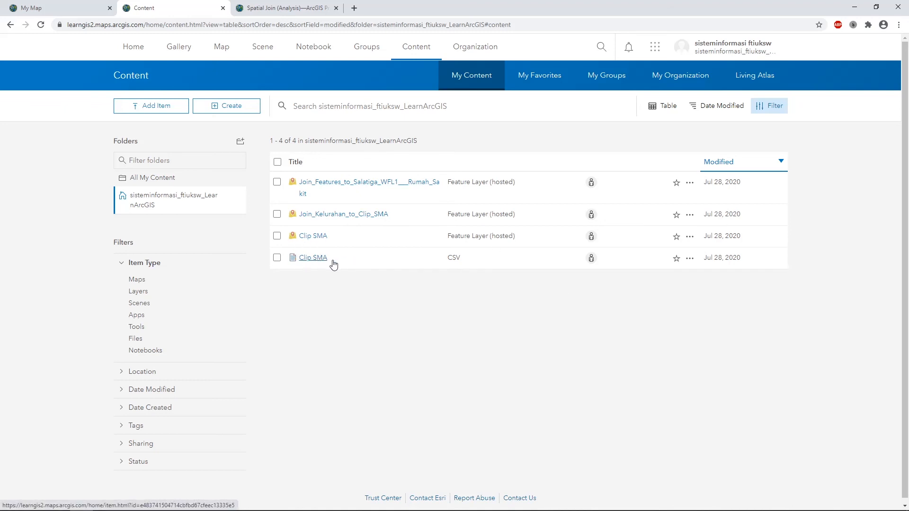
pyautogui.click(690, 259)
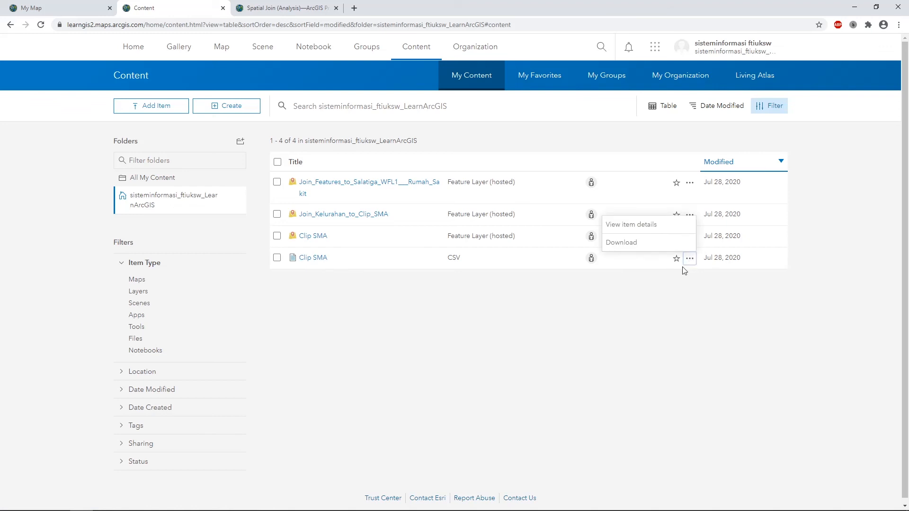
pyautogui.click(546, 314)
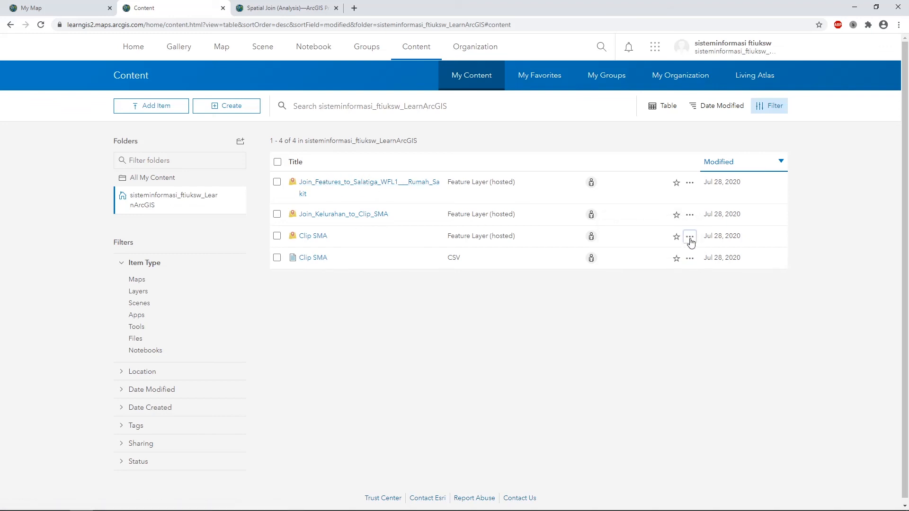
pyautogui.click(690, 236)
pyautogui.click(435, 311)
# Open the item details of the Join_Features_to_Salatiga_WFL1___Rumah_Sakit feature layer and examine its export formats and ArcGIS Desktop options
pyautogui.click(349, 185)
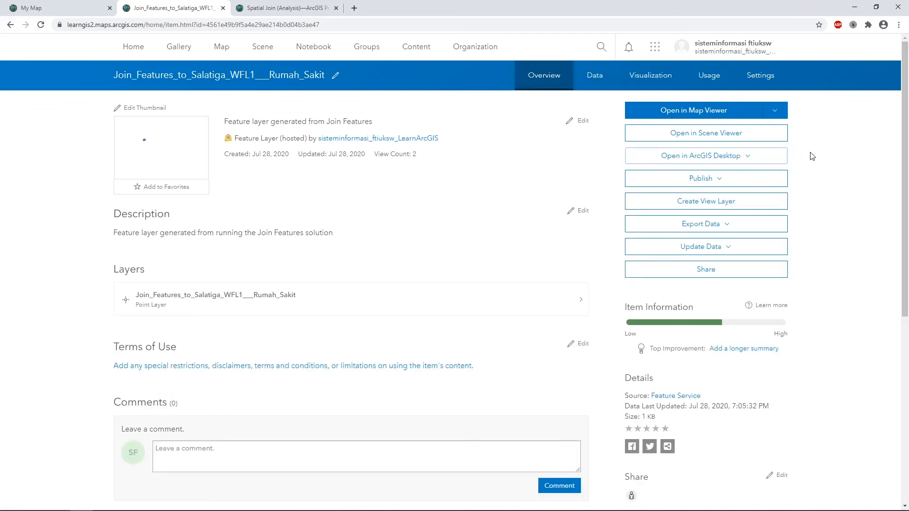
pyautogui.click(729, 232)
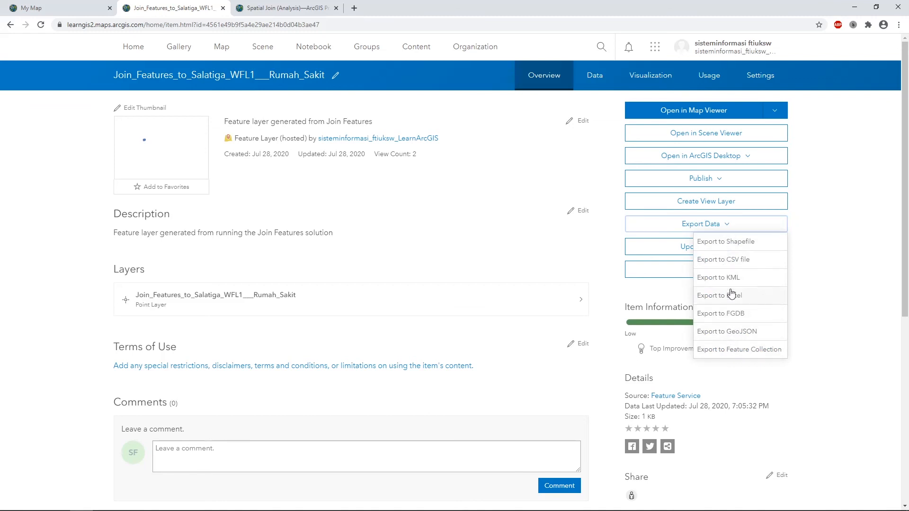
pyautogui.click(860, 178)
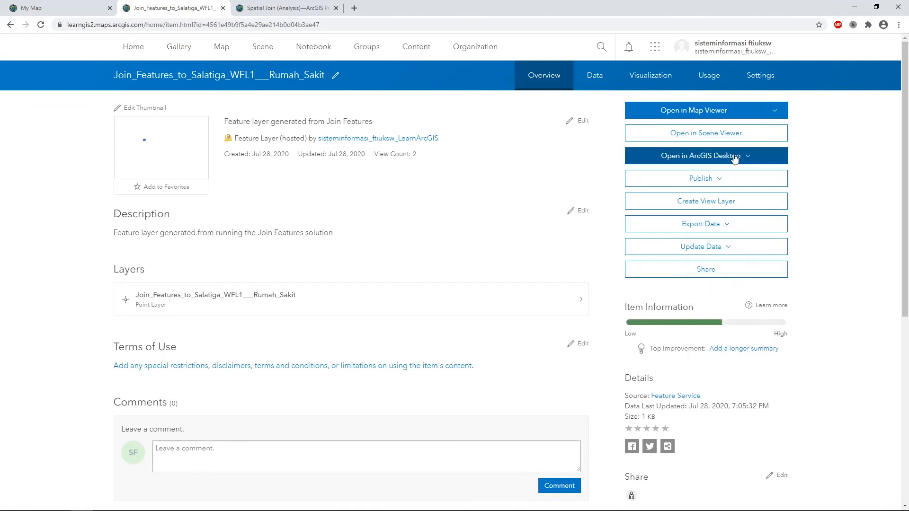
pyautogui.click(753, 158)
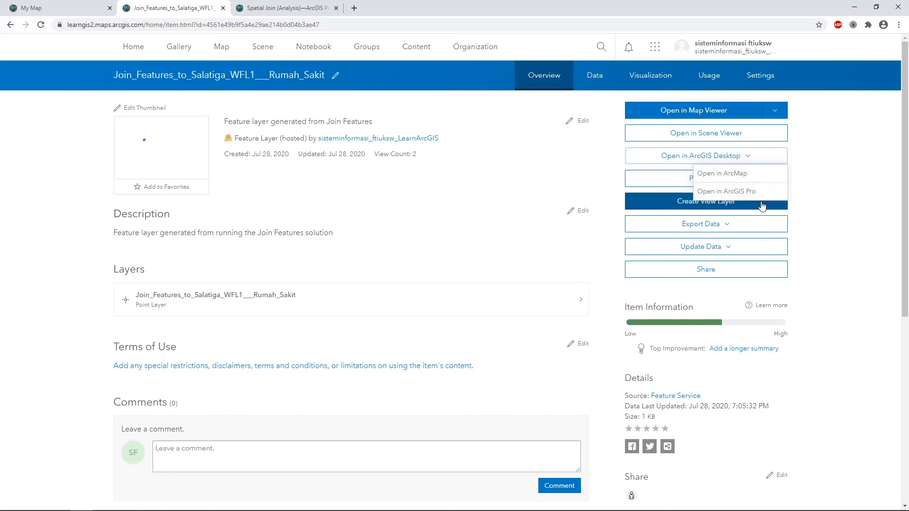
pyautogui.click(831, 165)
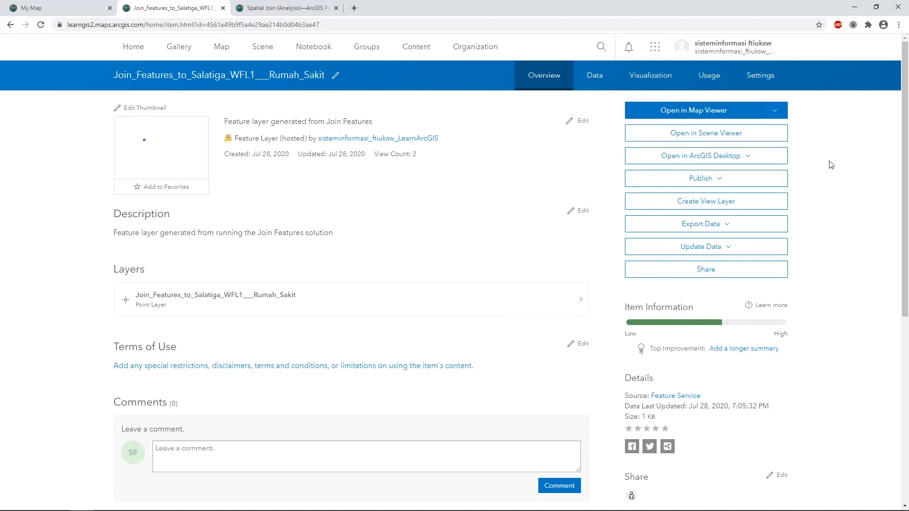
# Export the Join_Features_to_Salatiga_WFL1___Rumah_Sakit layer to a shapefile with the tag Join Features, keeping the default title and folder
pyautogui.click(714, 229)
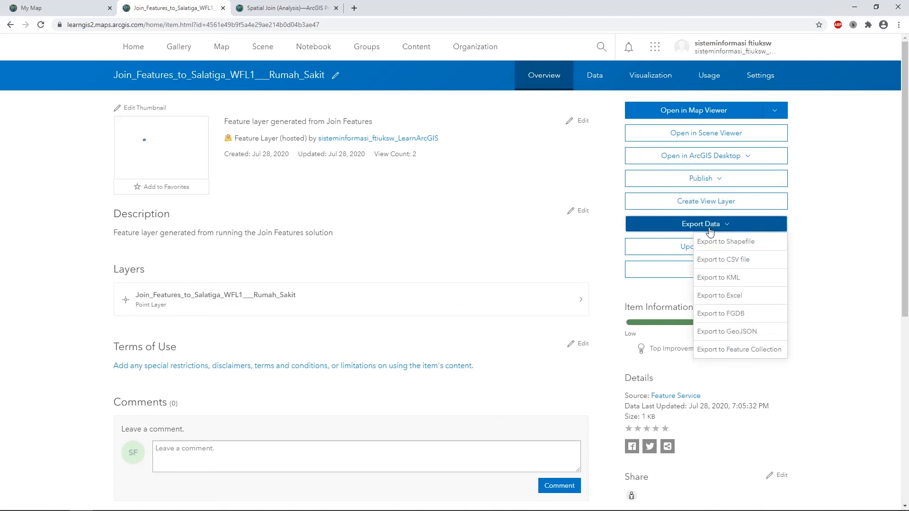
pyautogui.click(735, 245)
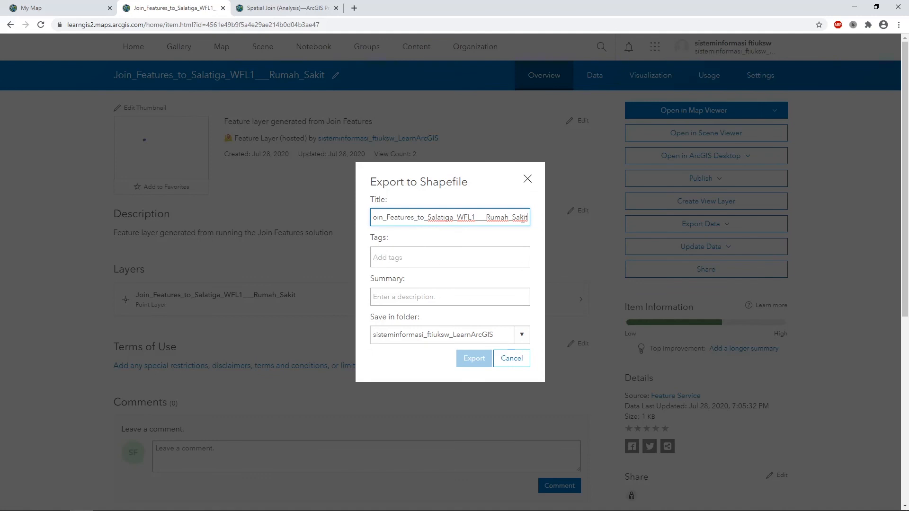
pyautogui.moveTo(437, 219); pyautogui.dragTo(558, 219)
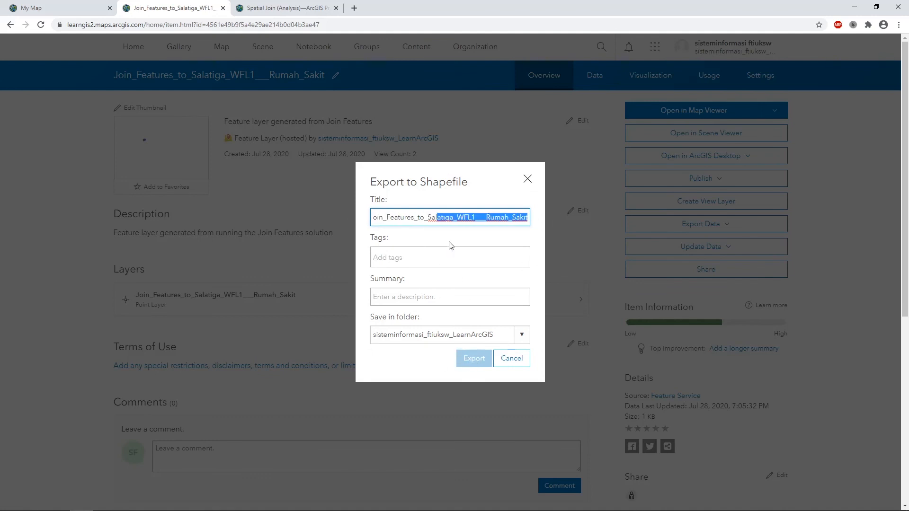
pyautogui.click(436, 256)
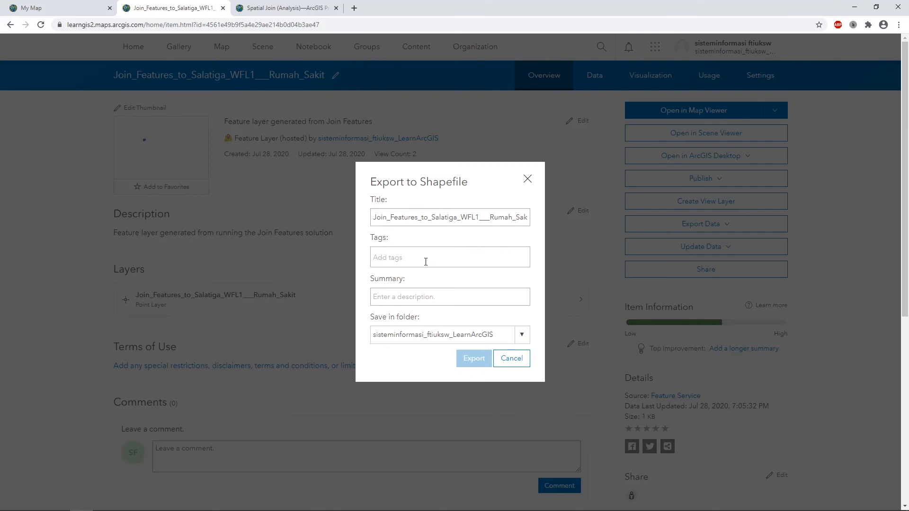
pyautogui.write('jo')
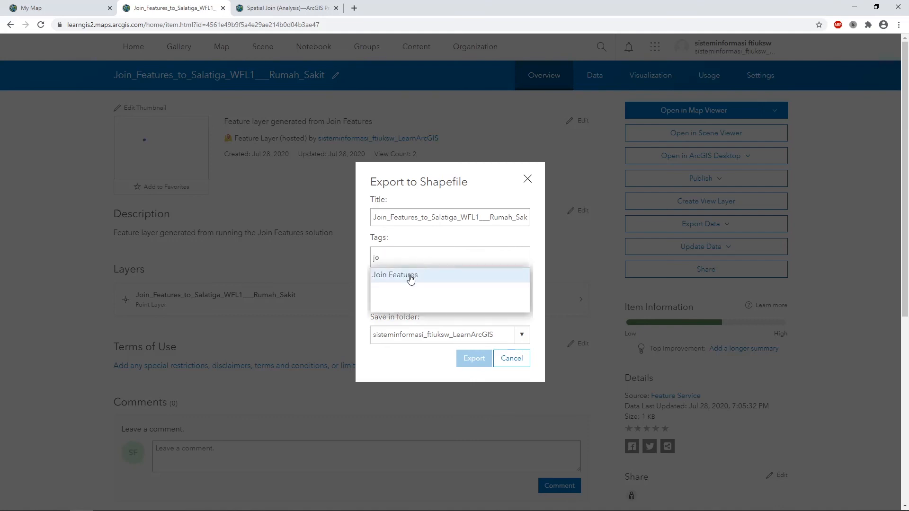
pyautogui.click(411, 279)
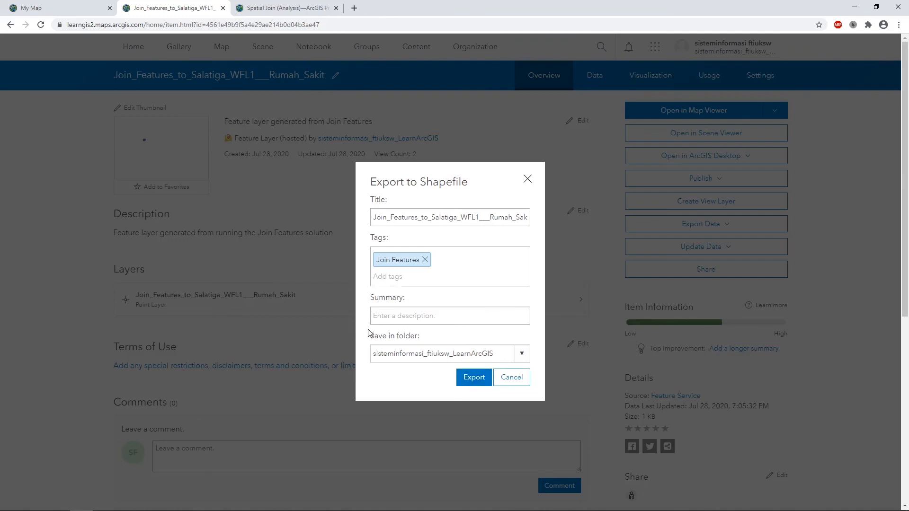
pyautogui.click(522, 355)
pyautogui.click(522, 355)
pyautogui.click(469, 377)
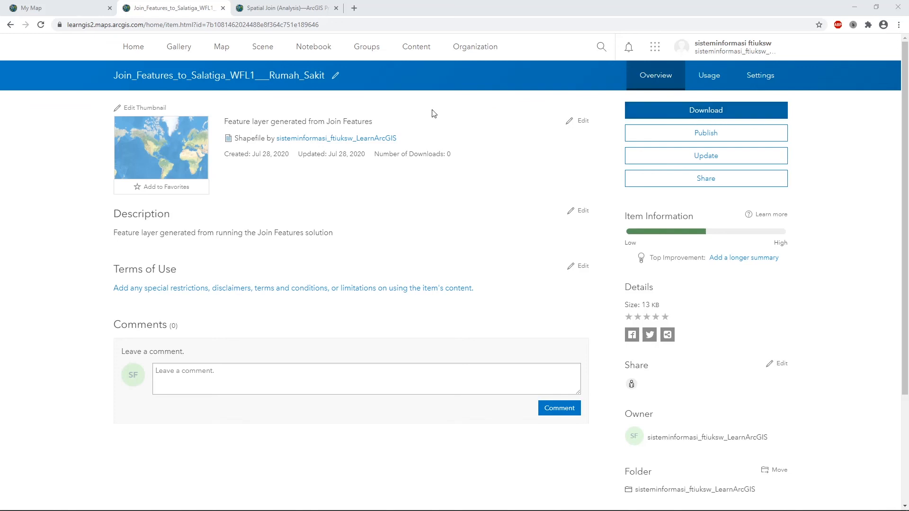
# Return to the content list and download the Join_Features_to_Salatiga_WFL1___Rumah_Sakit shapefile item
pyautogui.click(417, 51)
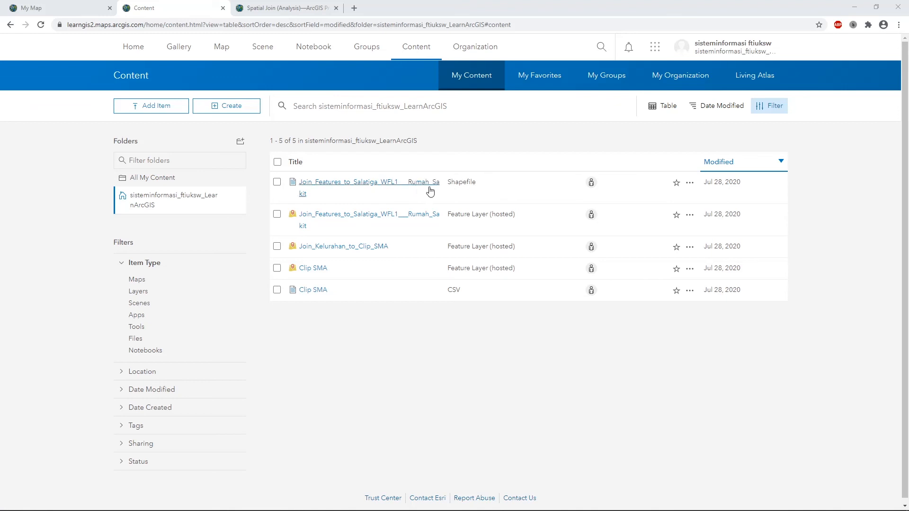
pyautogui.click(690, 184)
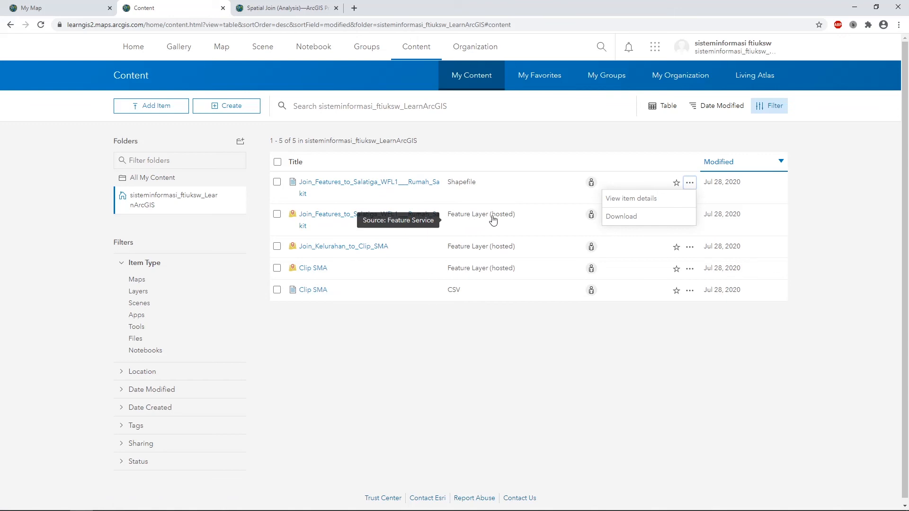
pyautogui.click(663, 250)
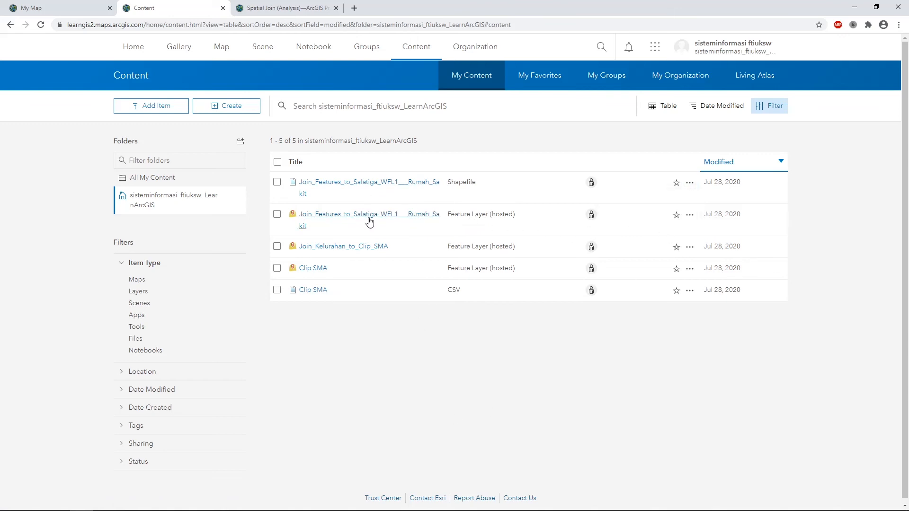
pyautogui.click(690, 183)
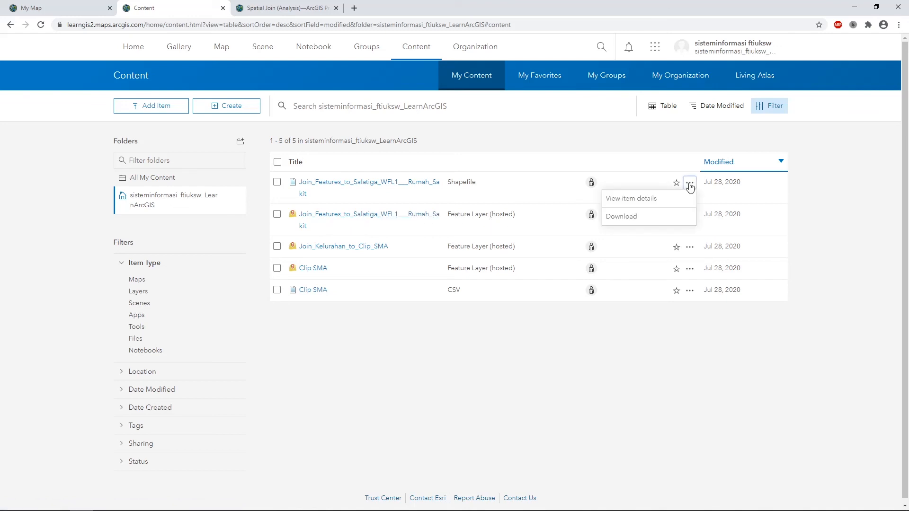
pyautogui.click(629, 217)
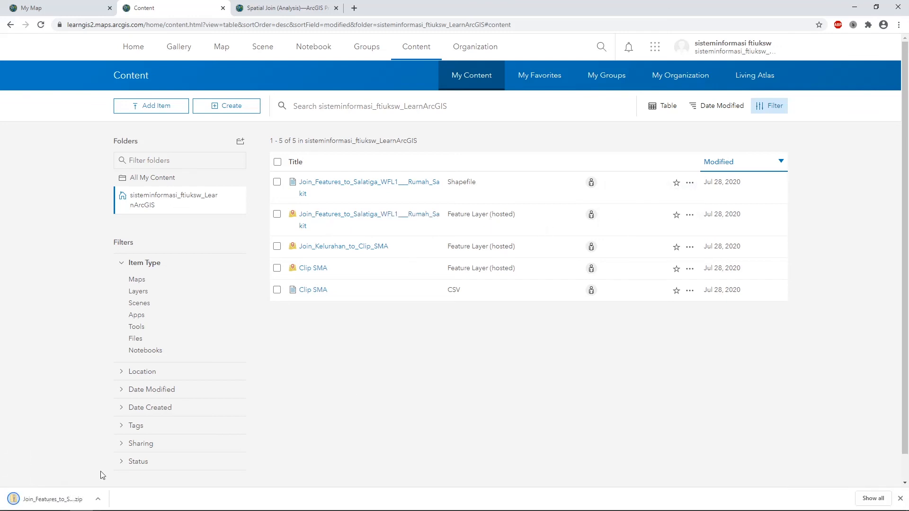
# Open the downloaded Join_Features_to_Salatiga_WFL1___Rumah_Sakit.zip, examine its files with full names displayed, and close the archive window
pyautogui.click(44, 499)
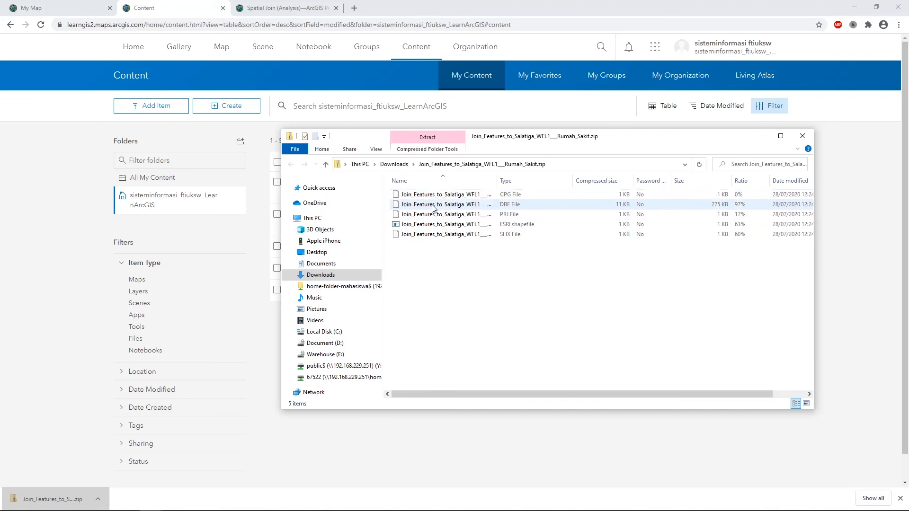
pyautogui.doubleClick(498, 184)
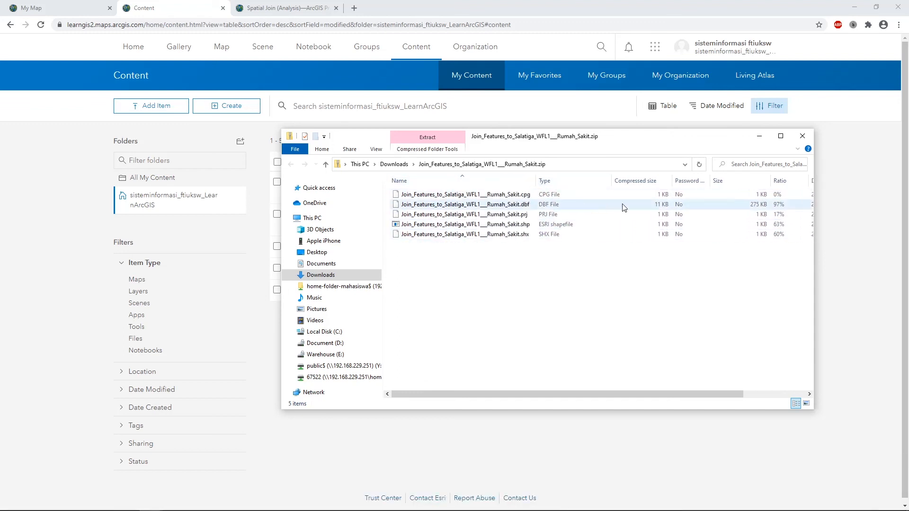
pyautogui.click(806, 138)
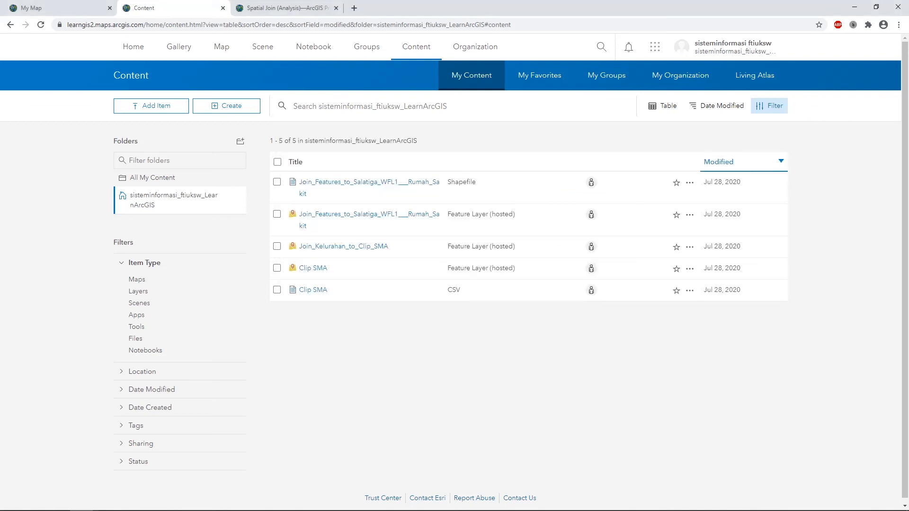